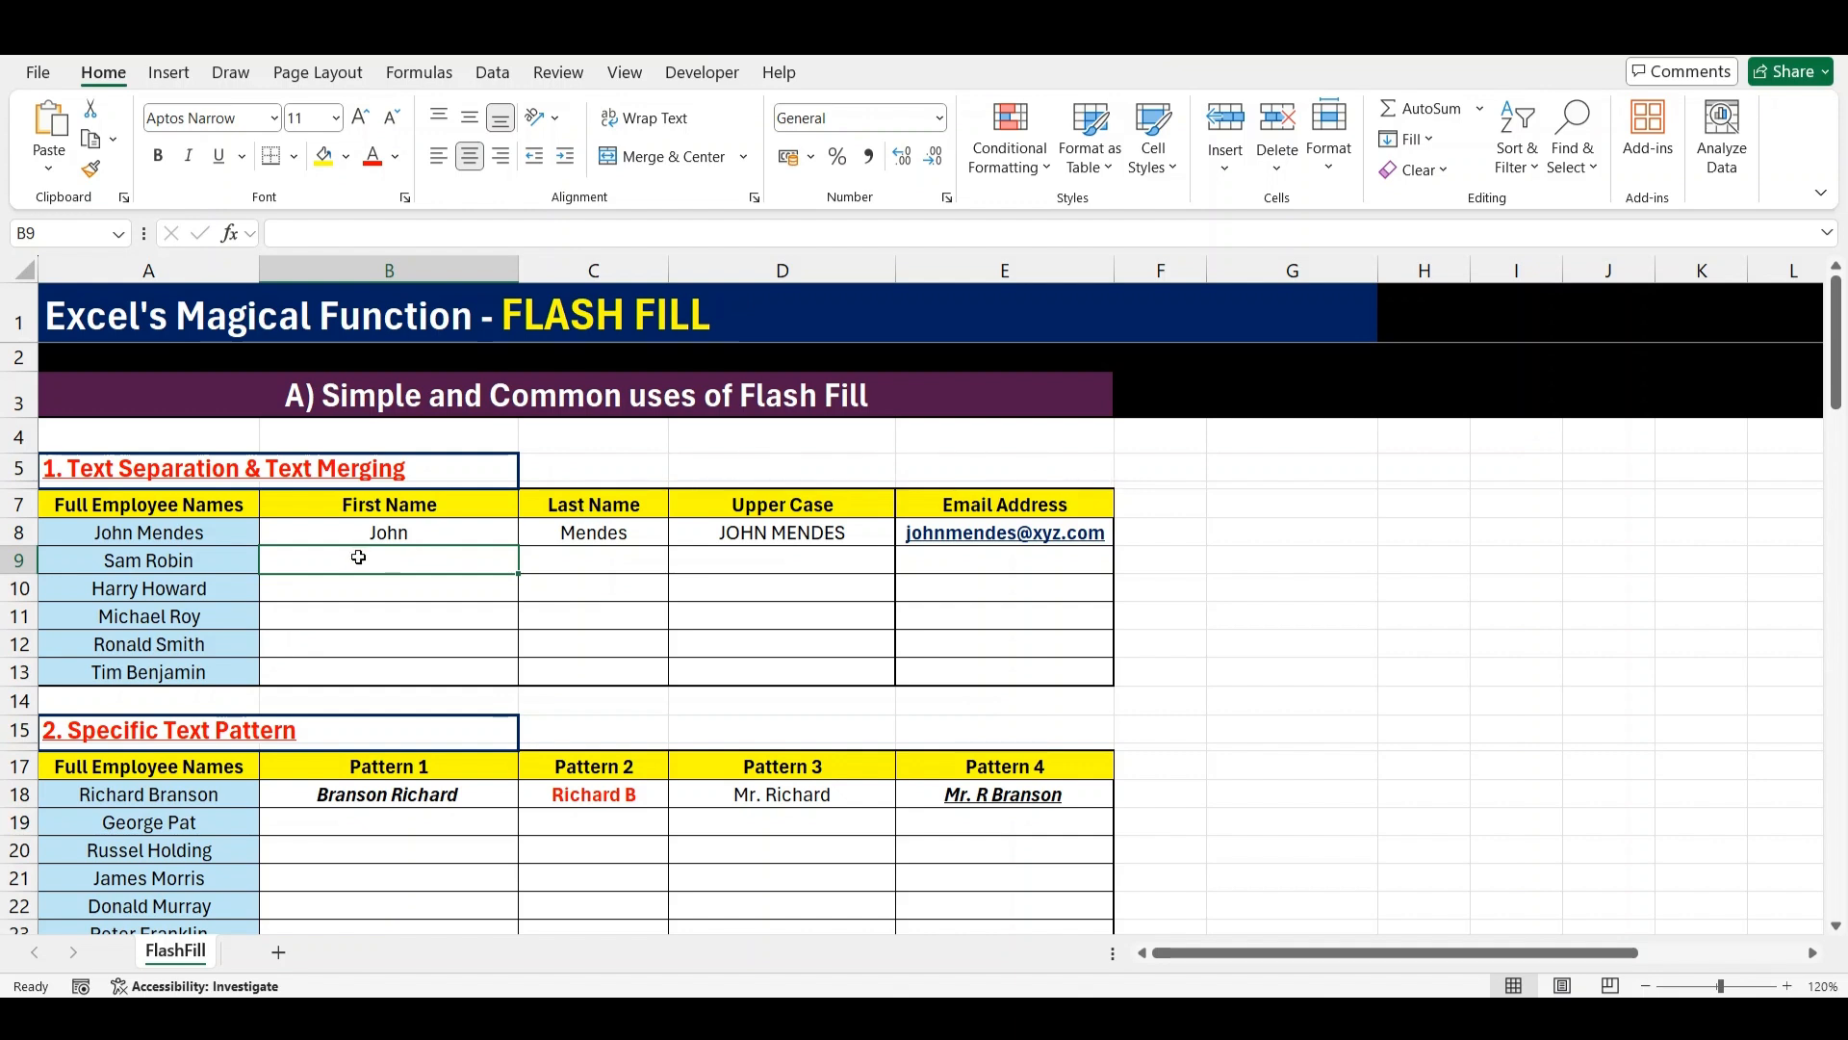
left_click(106, 509)
key("ctrl+shift+Down")
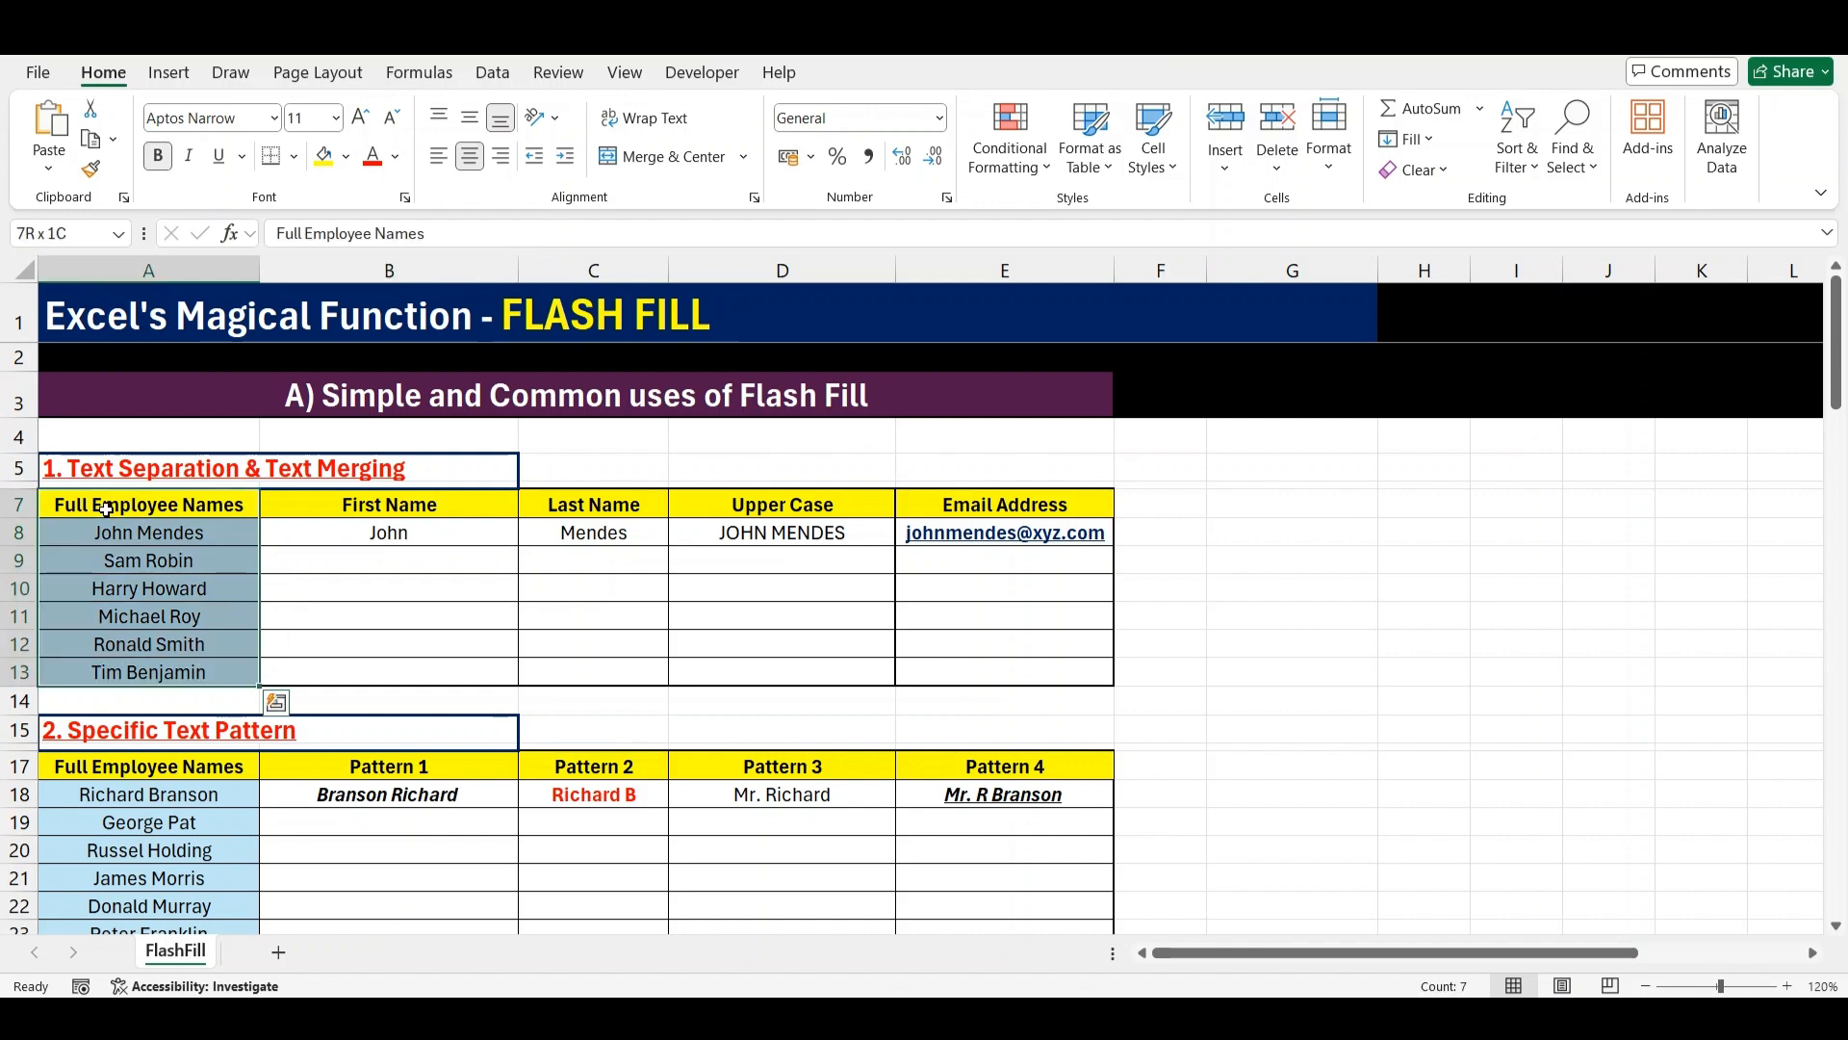
left_click(136, 770)
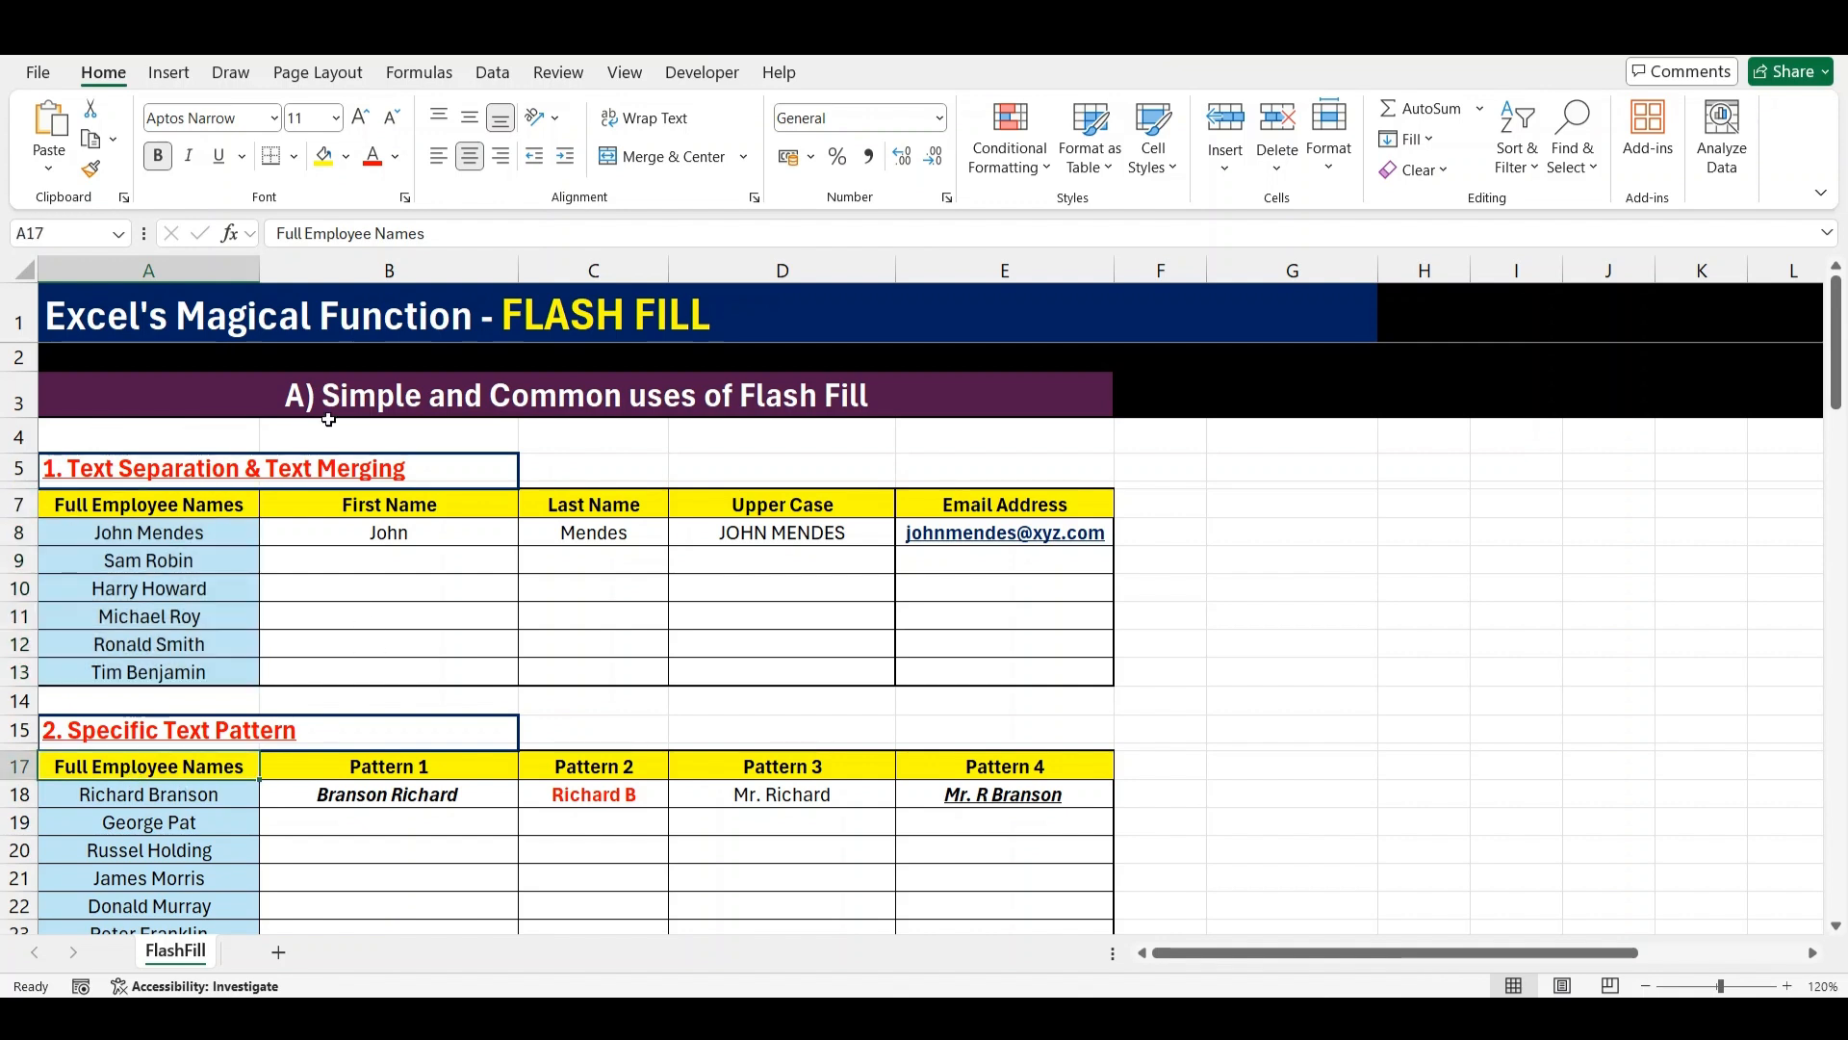
Try a red font colour on the section A and section B headings, undoing each change
left_click(380, 401)
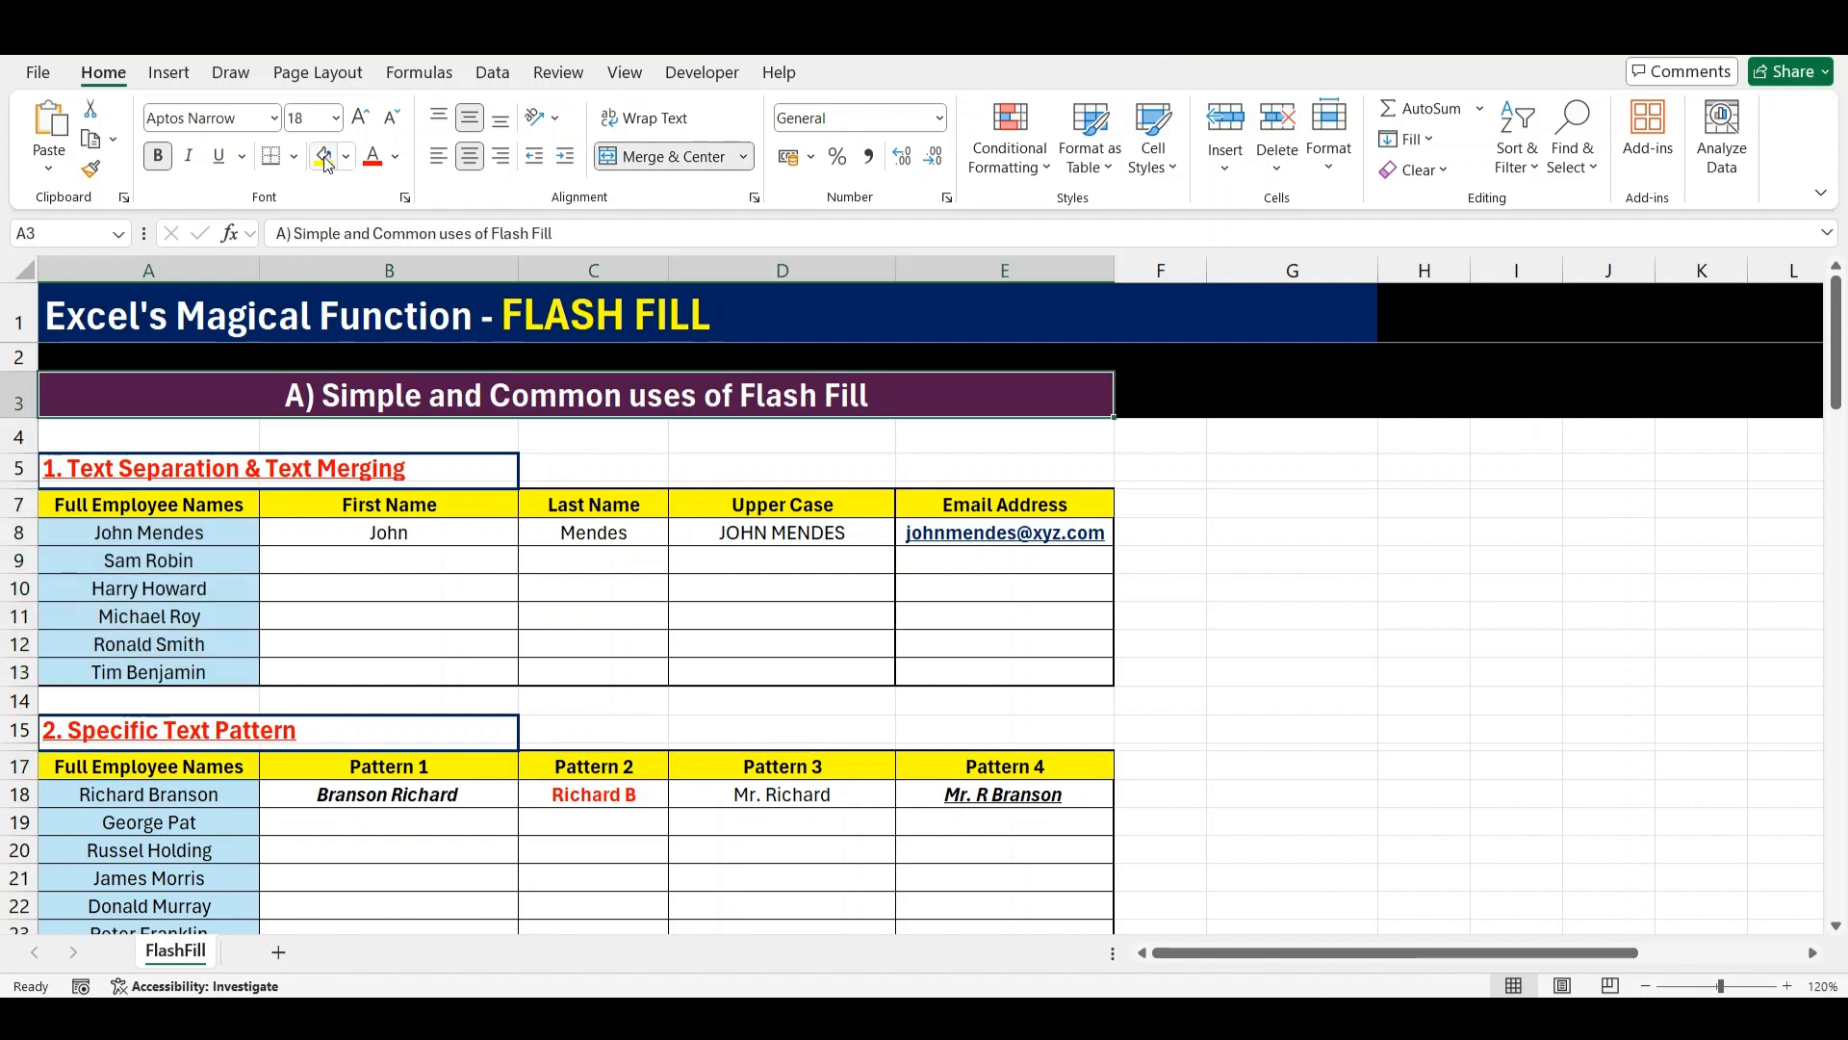
left_click(372, 158)
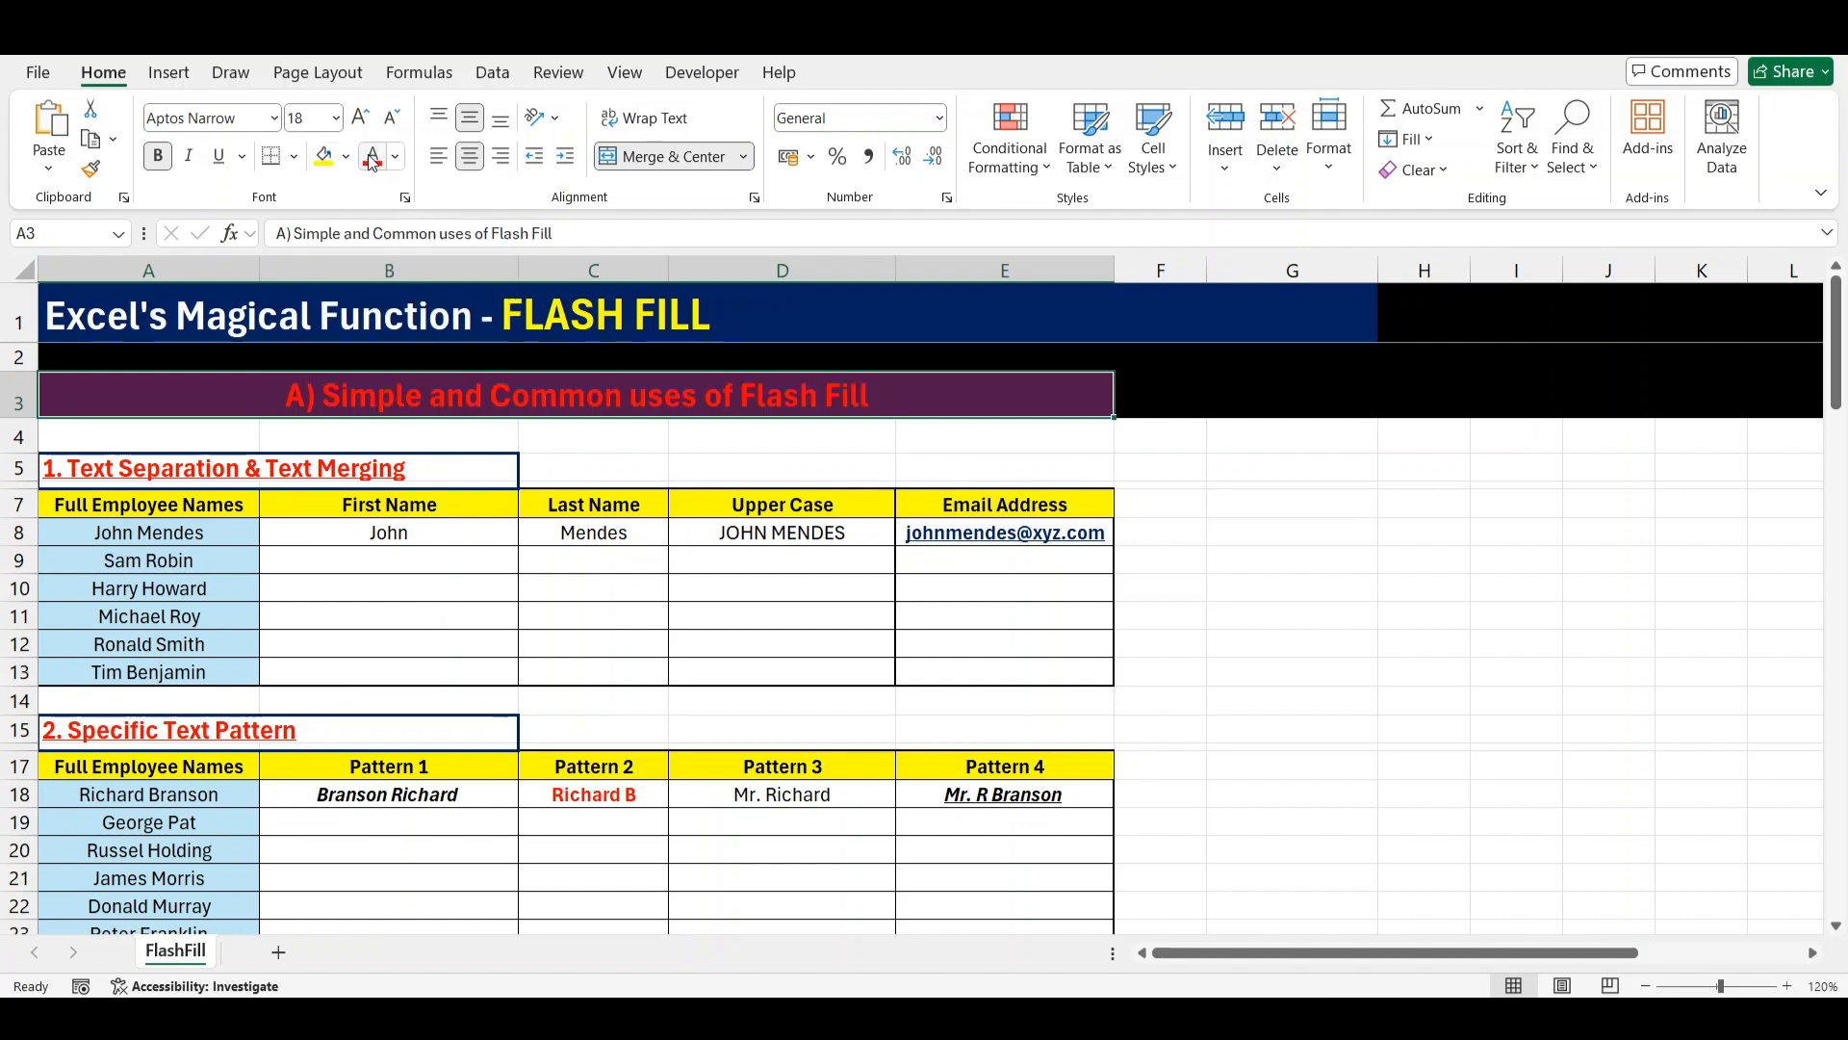
key("ctrl+z")
scroll(476, 633, "down", 3)
scroll(476, 634, "down", 2)
left_click(486, 582)
left_click(376, 161)
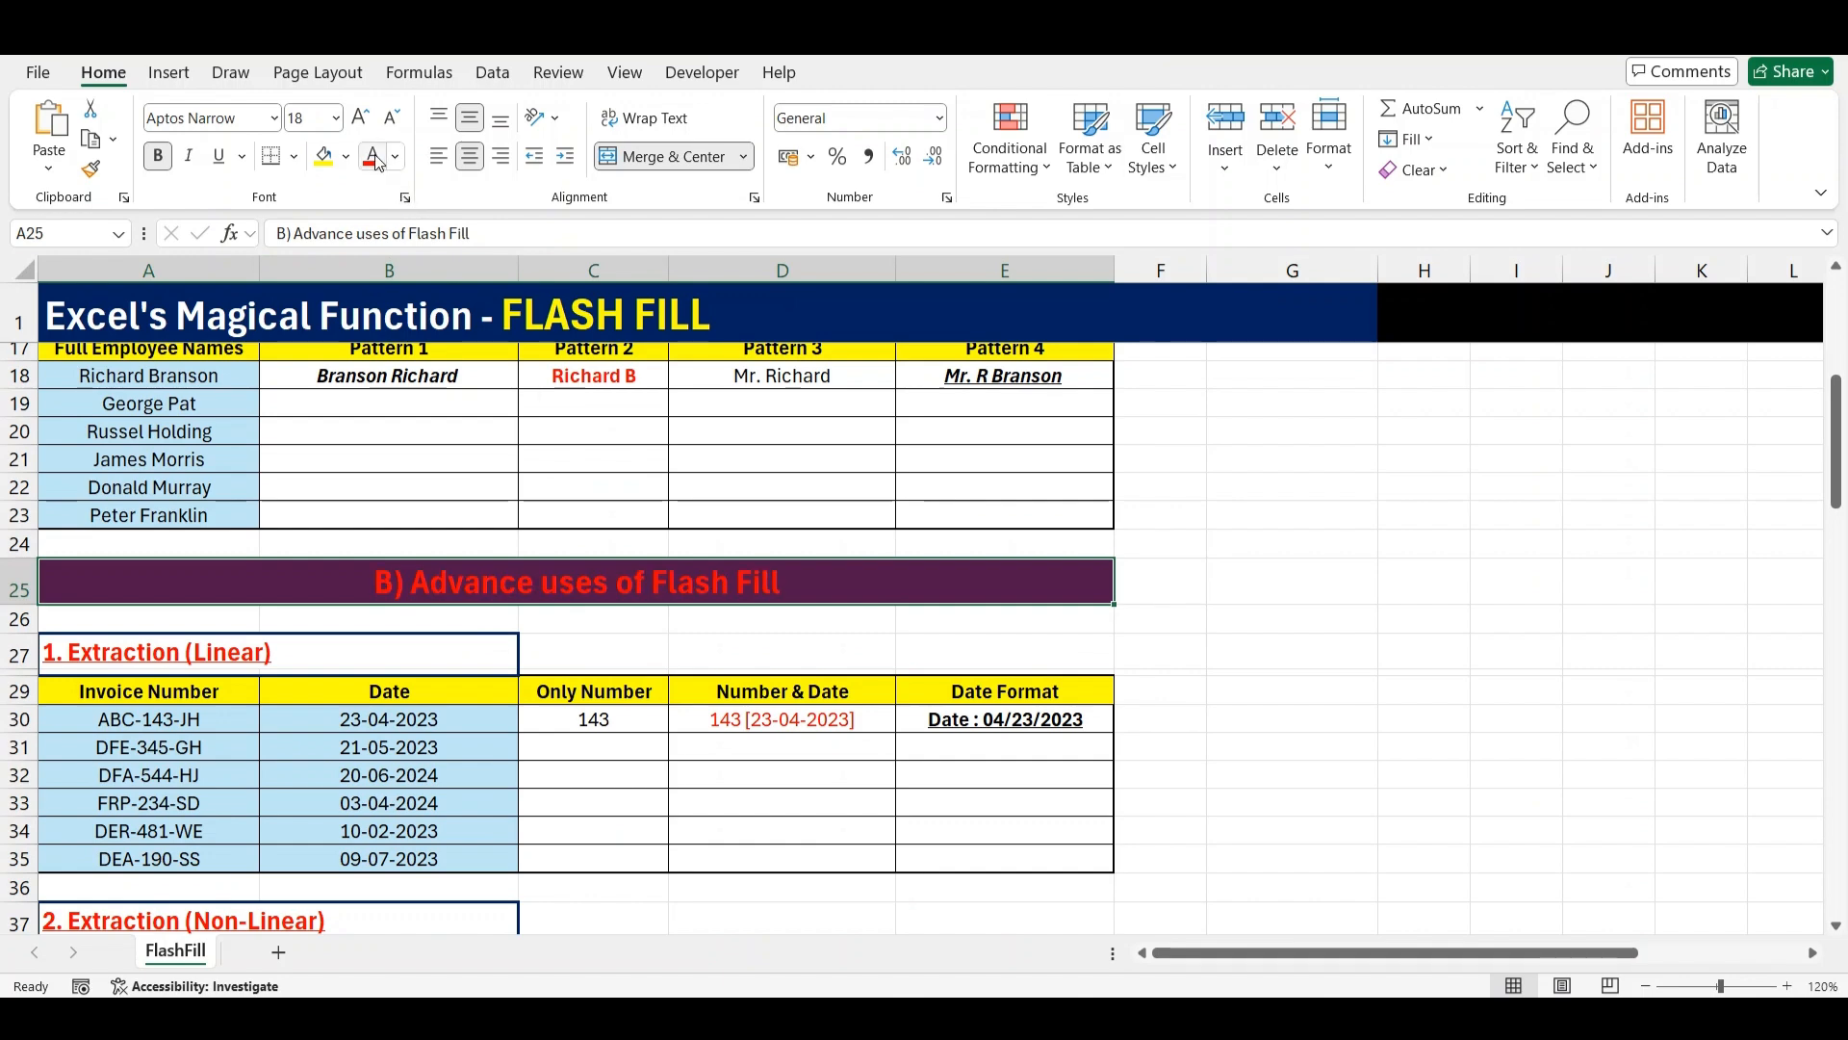
key("ctrl+z")
Flash Fill the First Name column of the Text Separation table from B9, following the example in B8
scroll(530, 693, "up", 2)
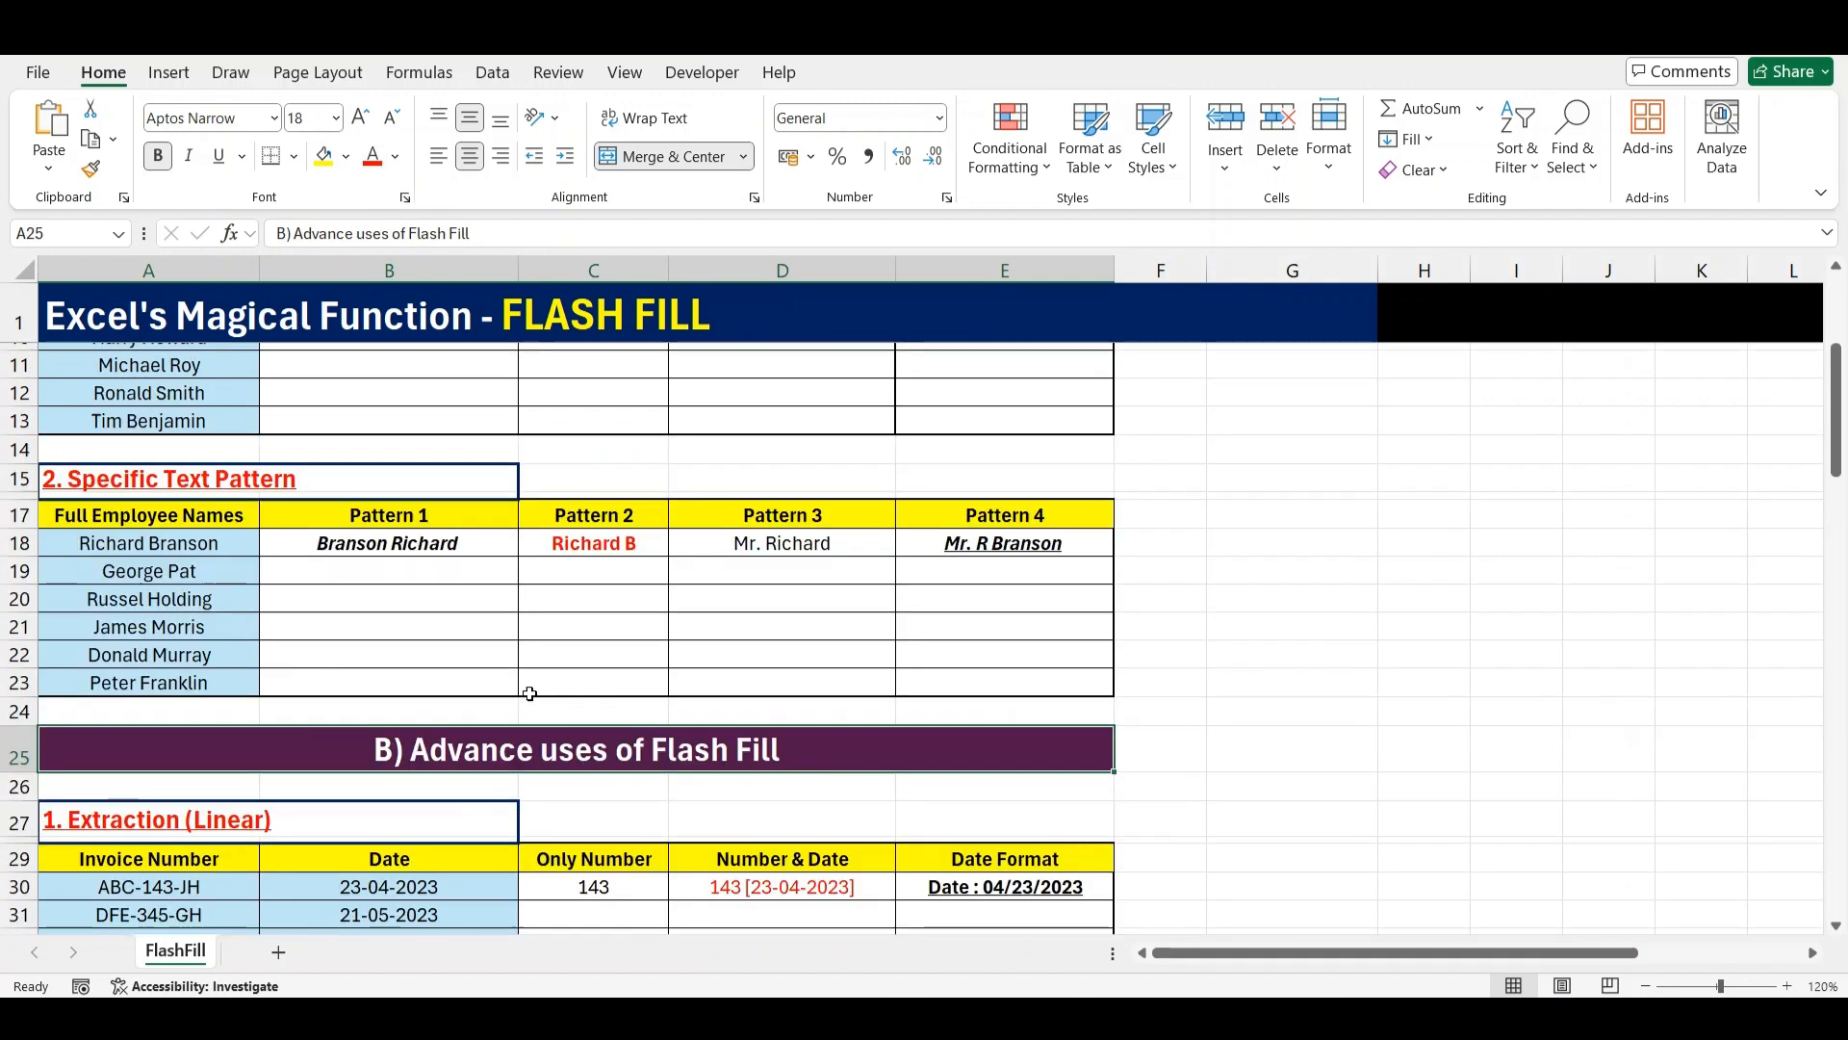
scroll(529, 693, "up", 3)
left_click(346, 556)
left_click(150, 560)
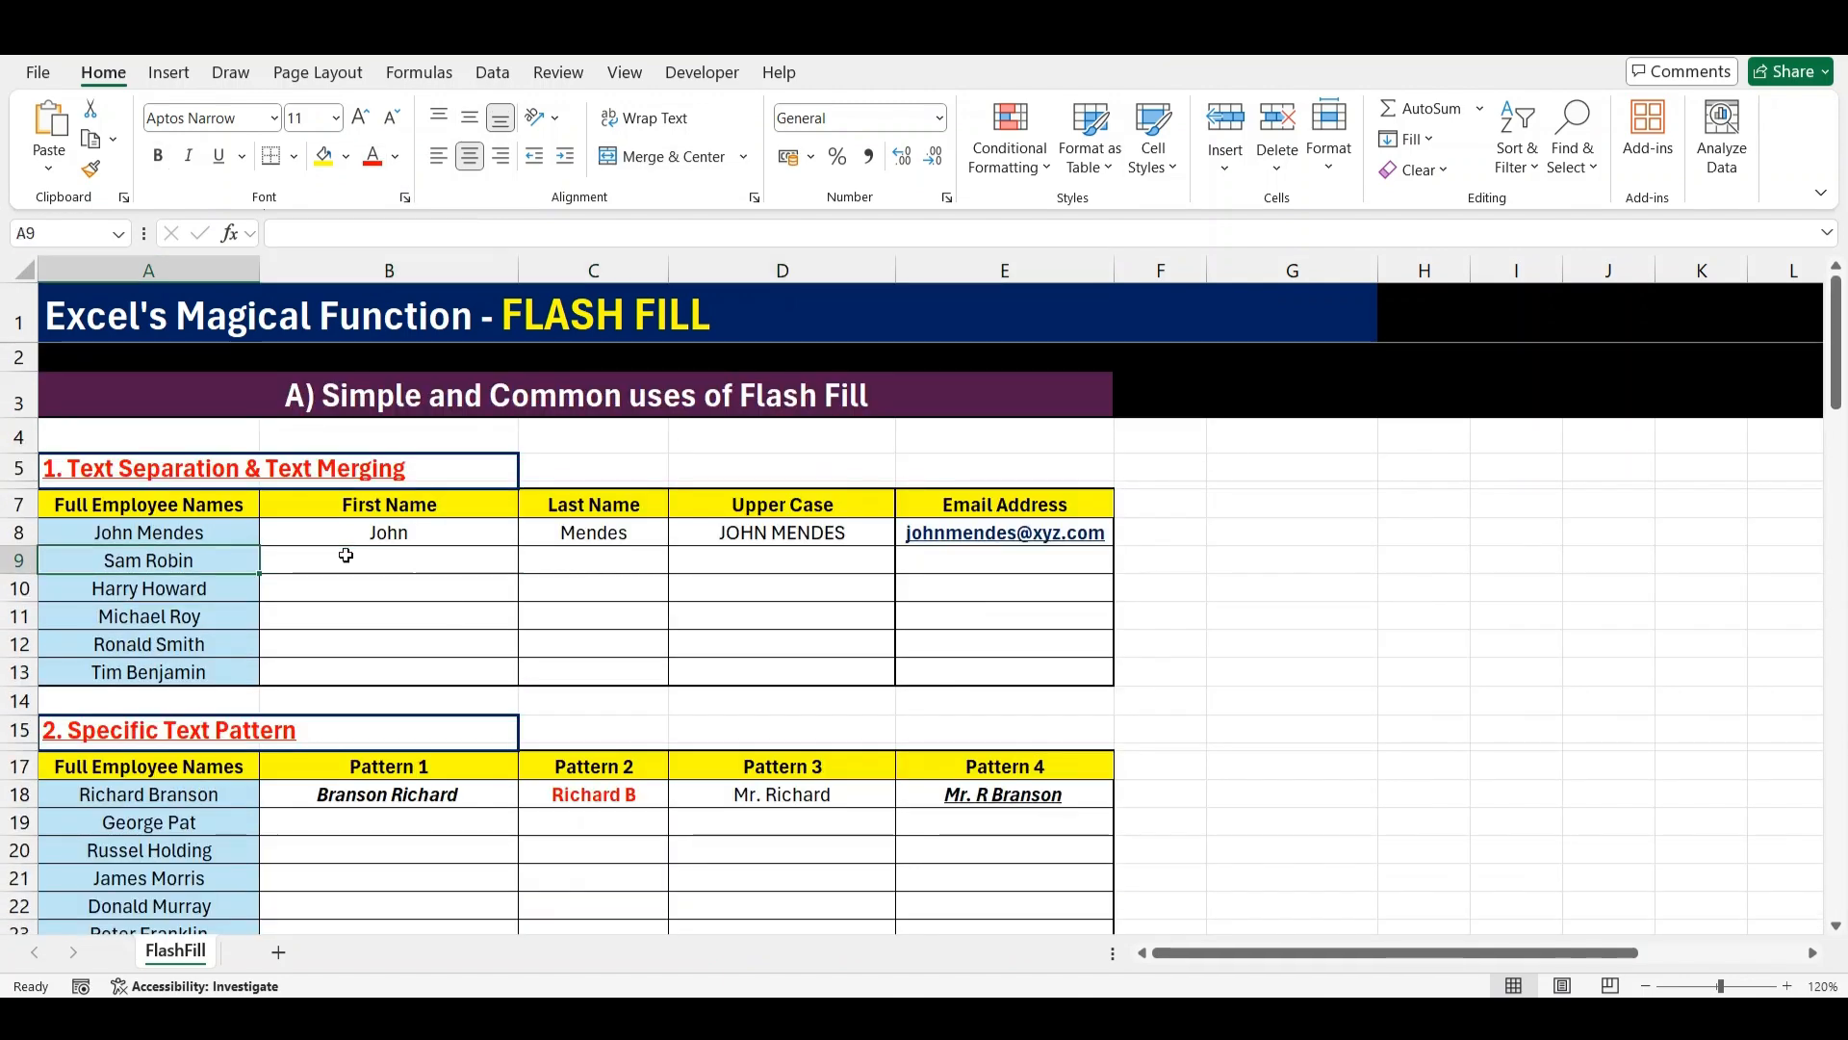
left_click_drag(149, 533, 19, 674)
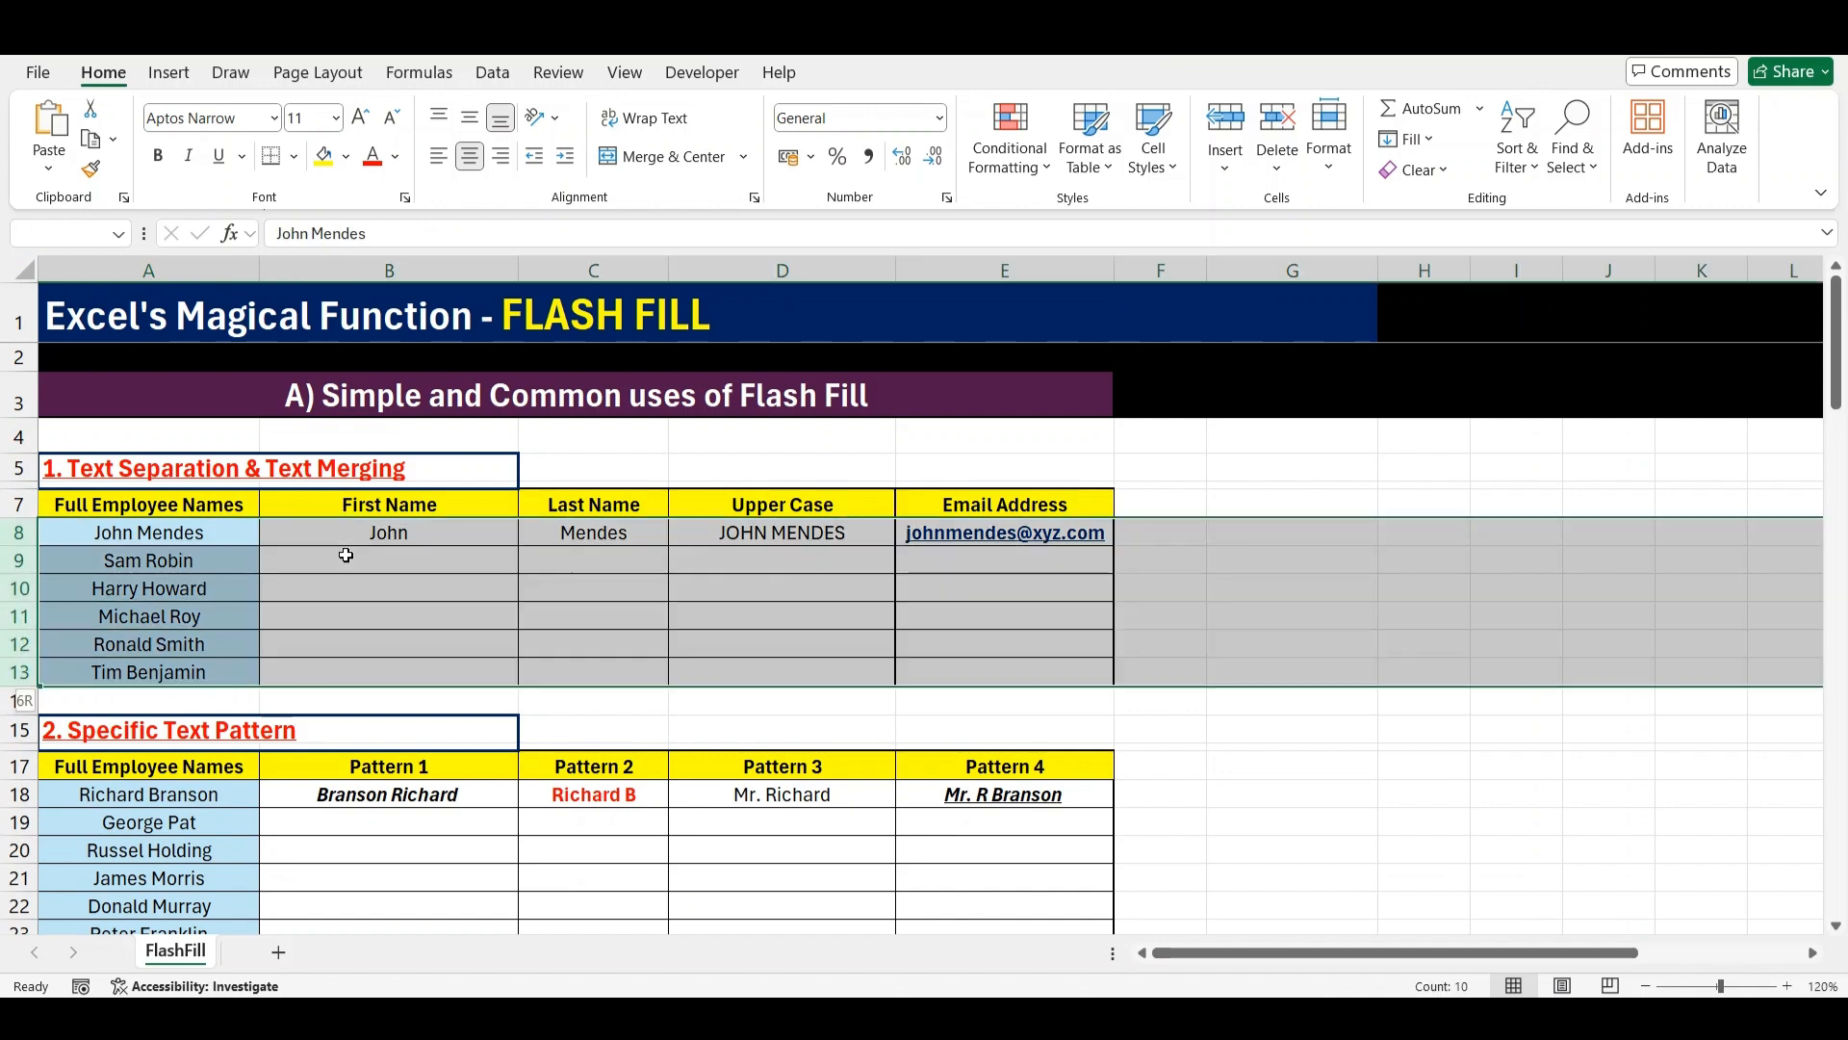
left_click(345, 556)
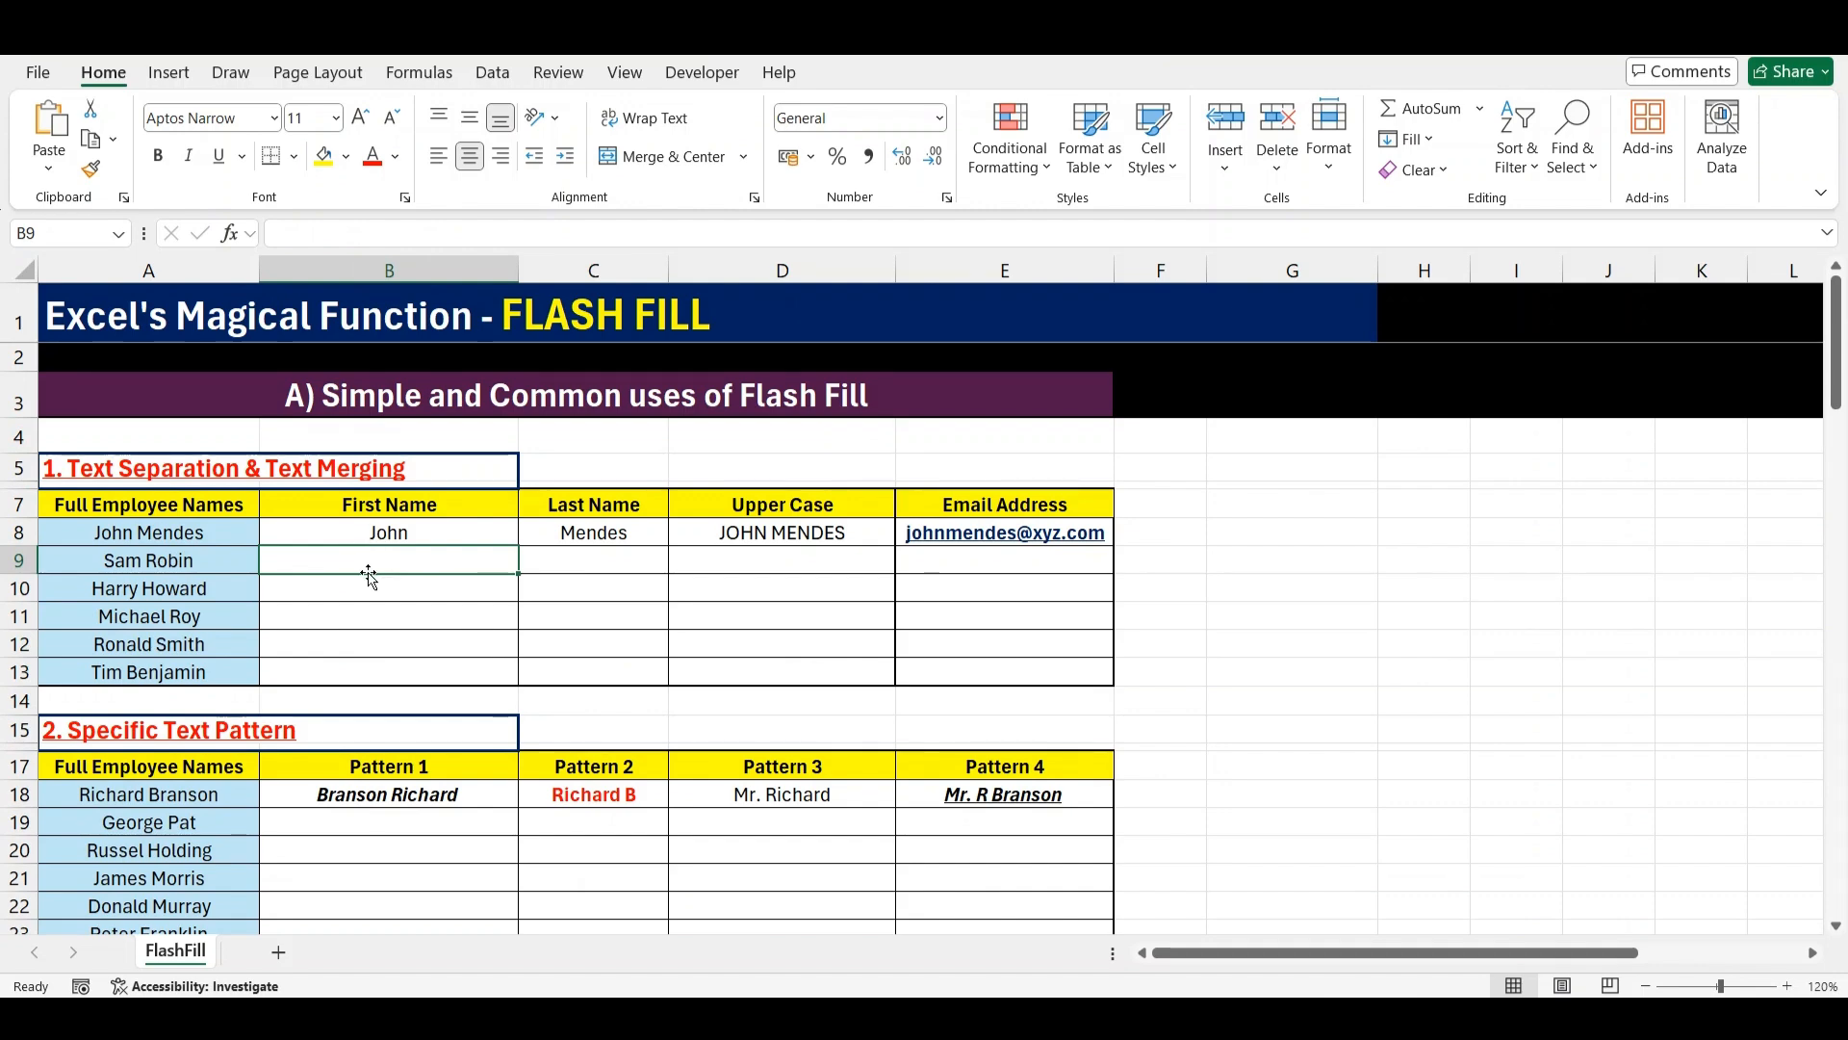
key("ctrl+e")
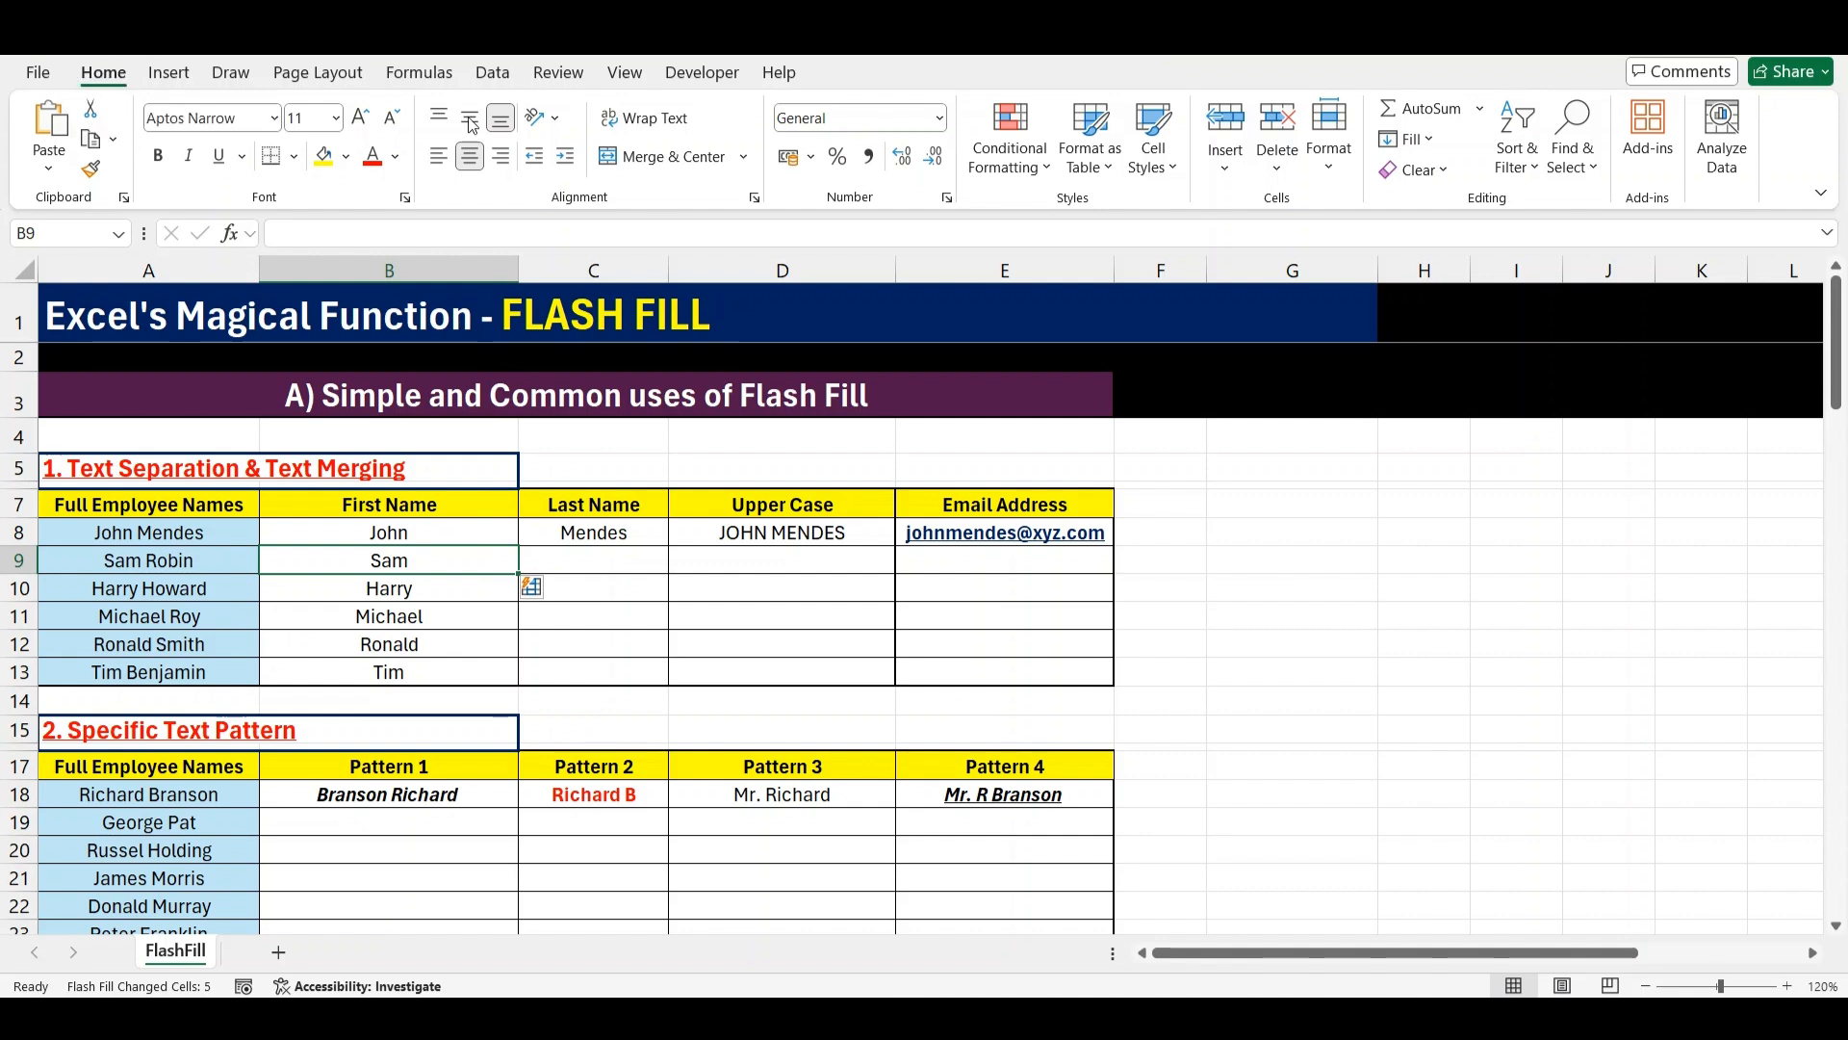
Flash Fill the Last Name column from C9 following the example in C8, and select C8:C13 to review it
left_click(1407, 138)
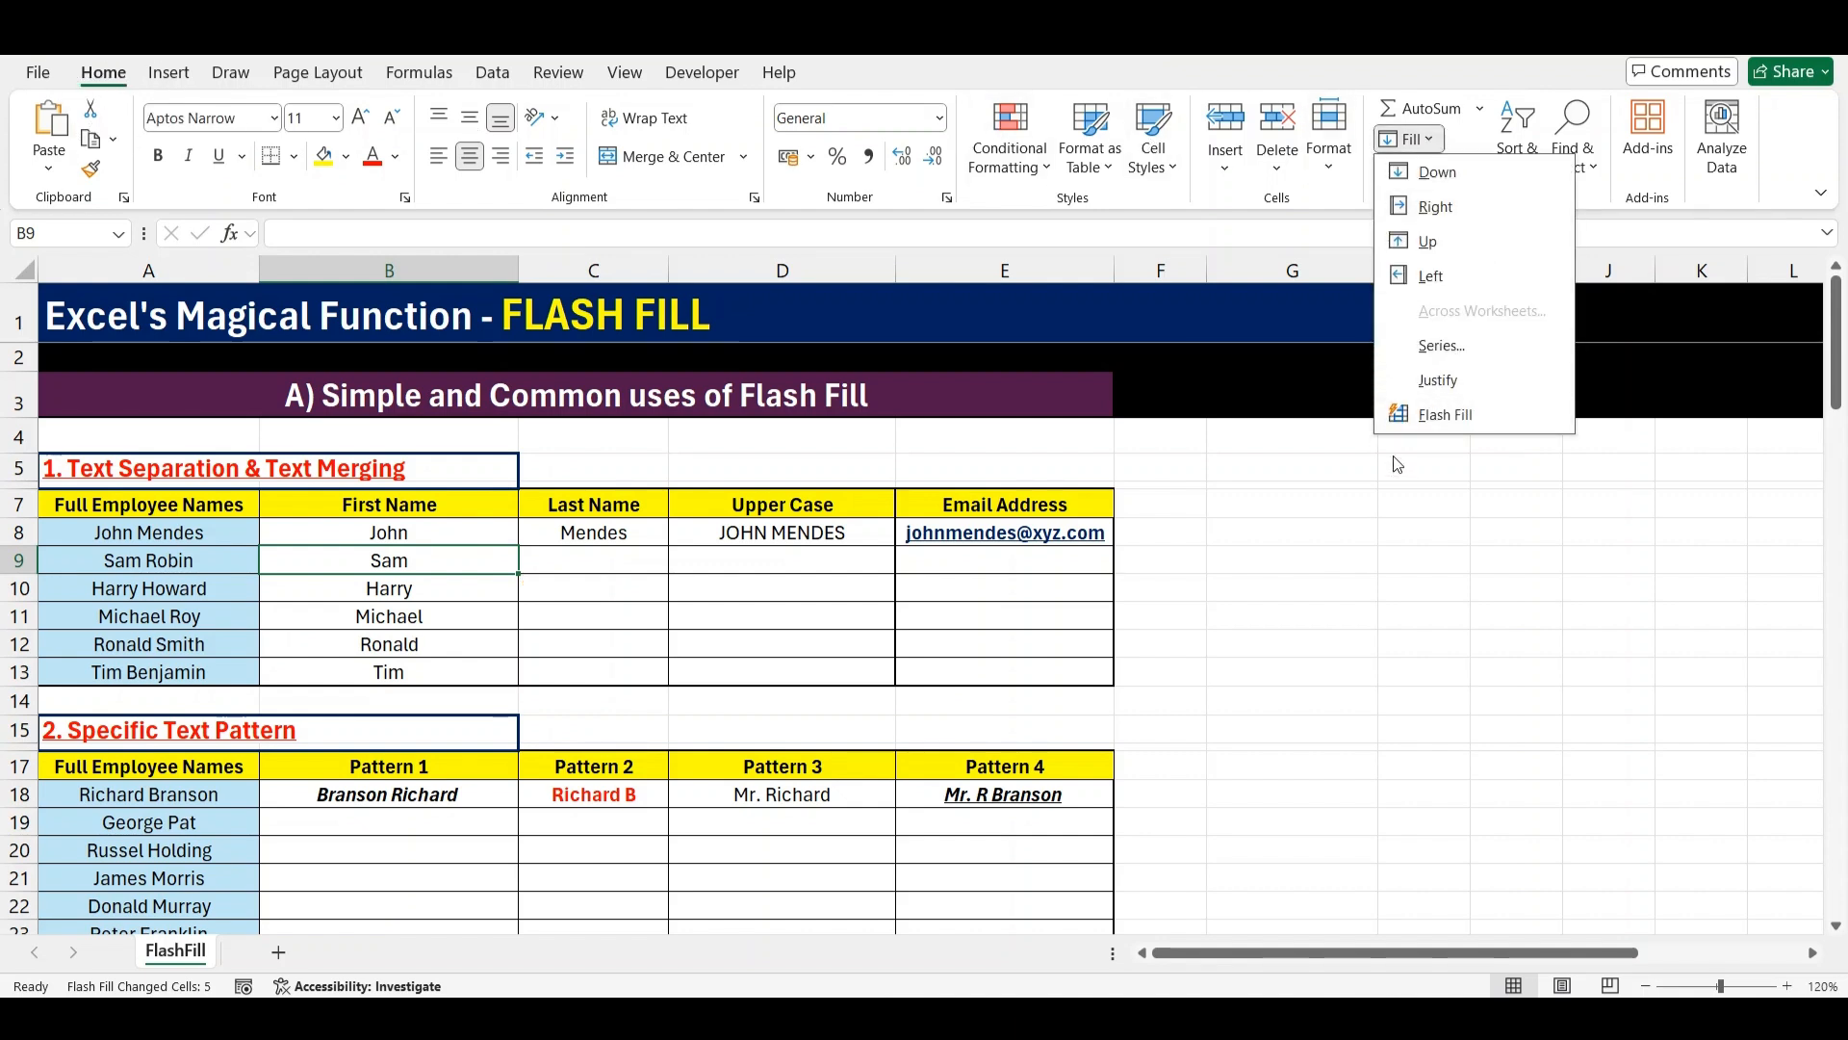
left_click(635, 565)
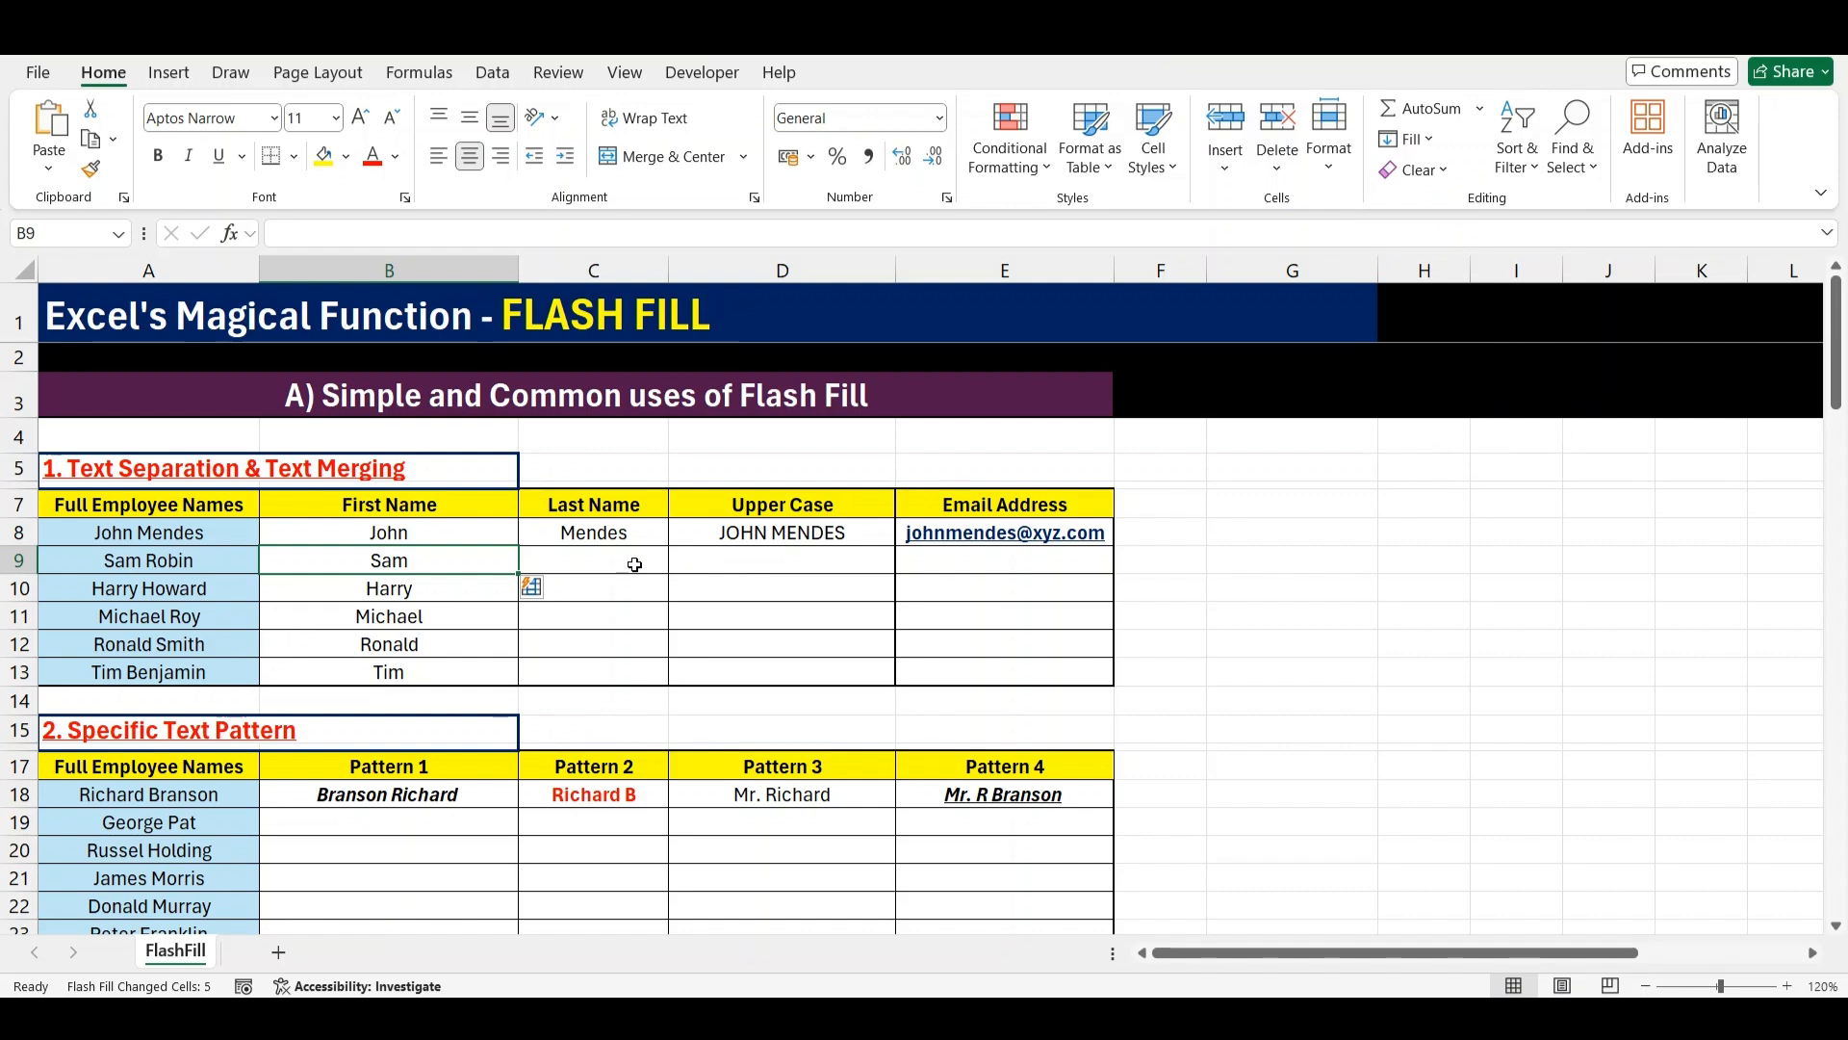
left_click(635, 565)
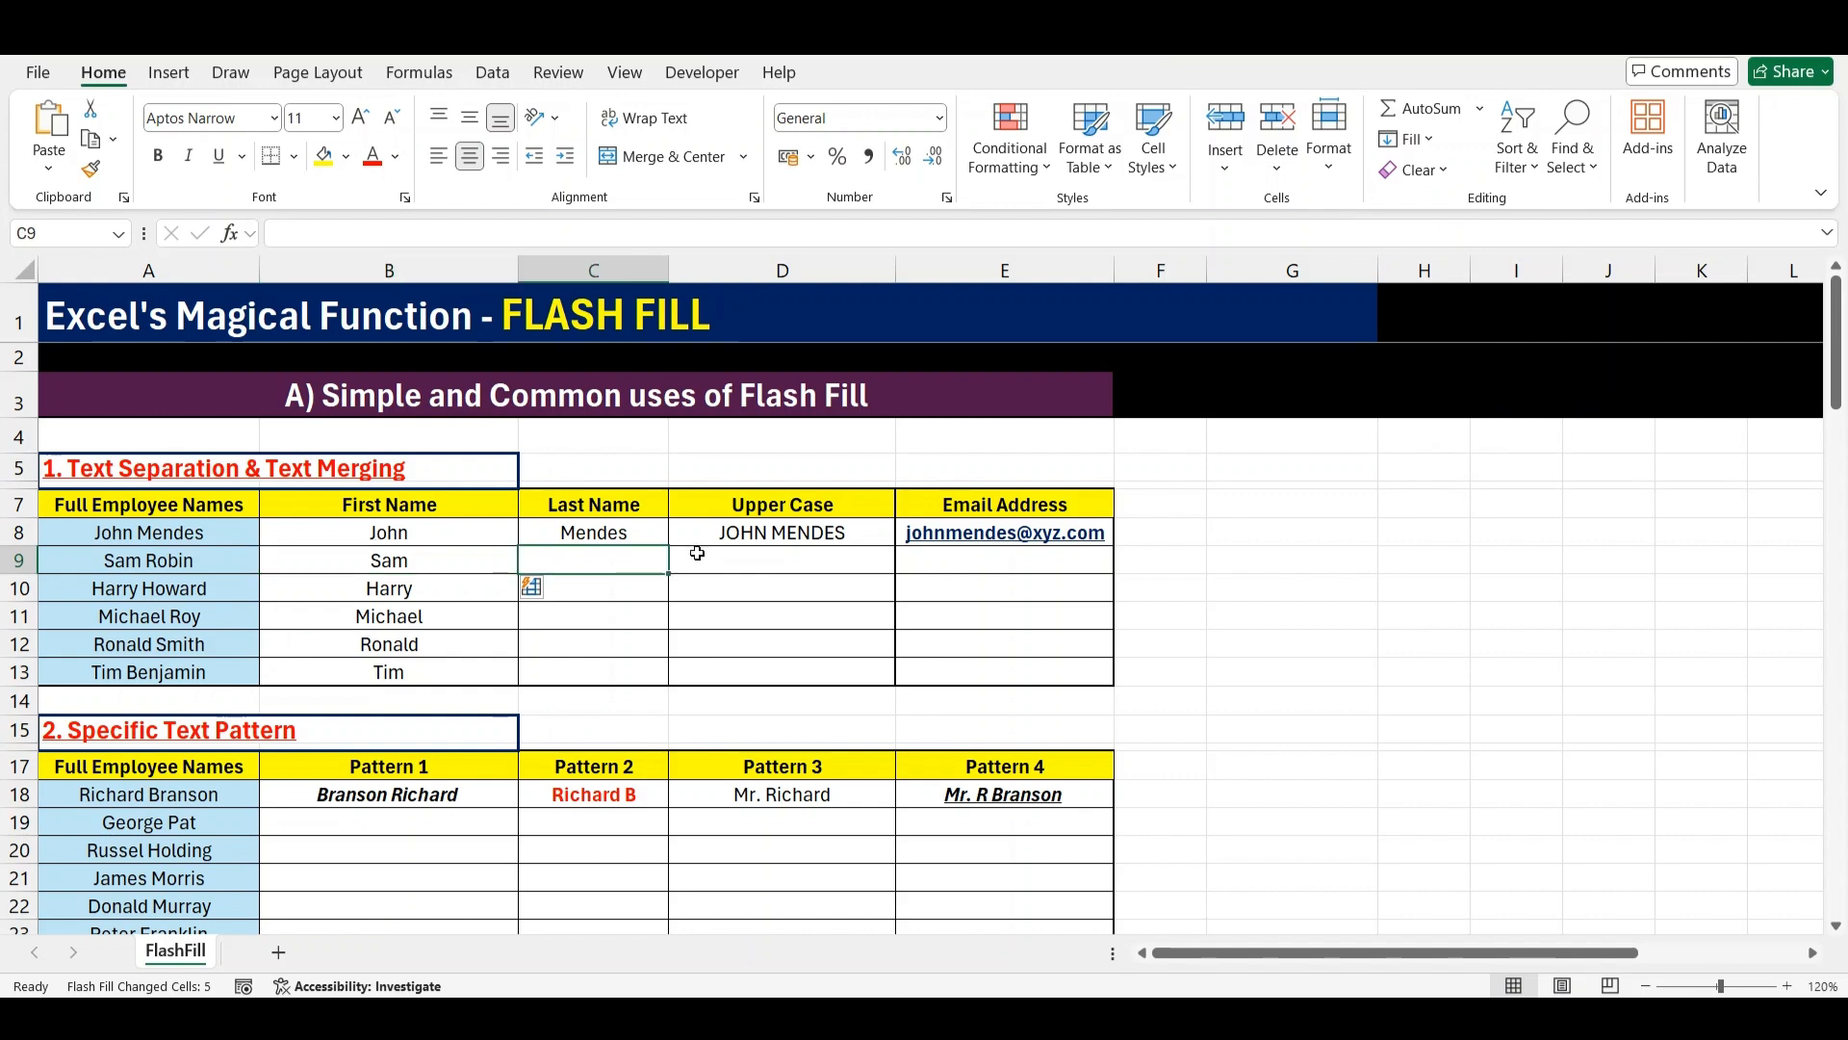
key("ctrl+e")
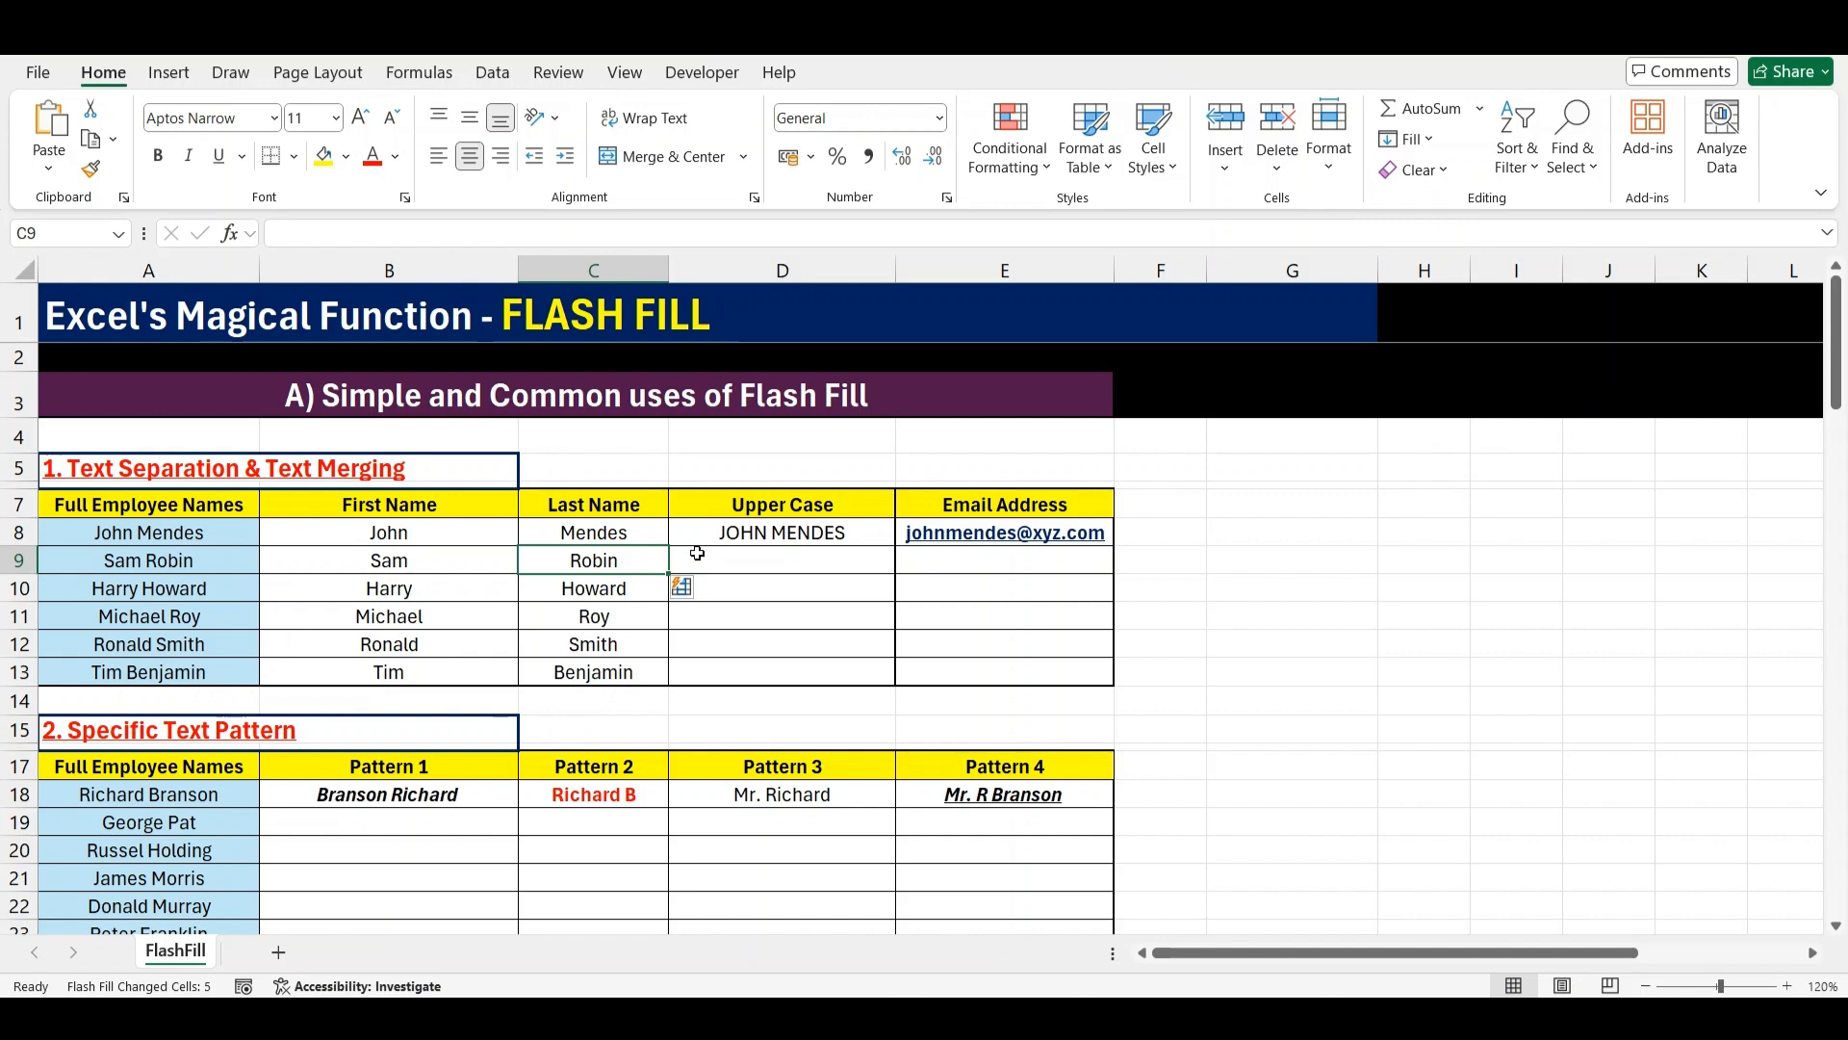
key("Up")
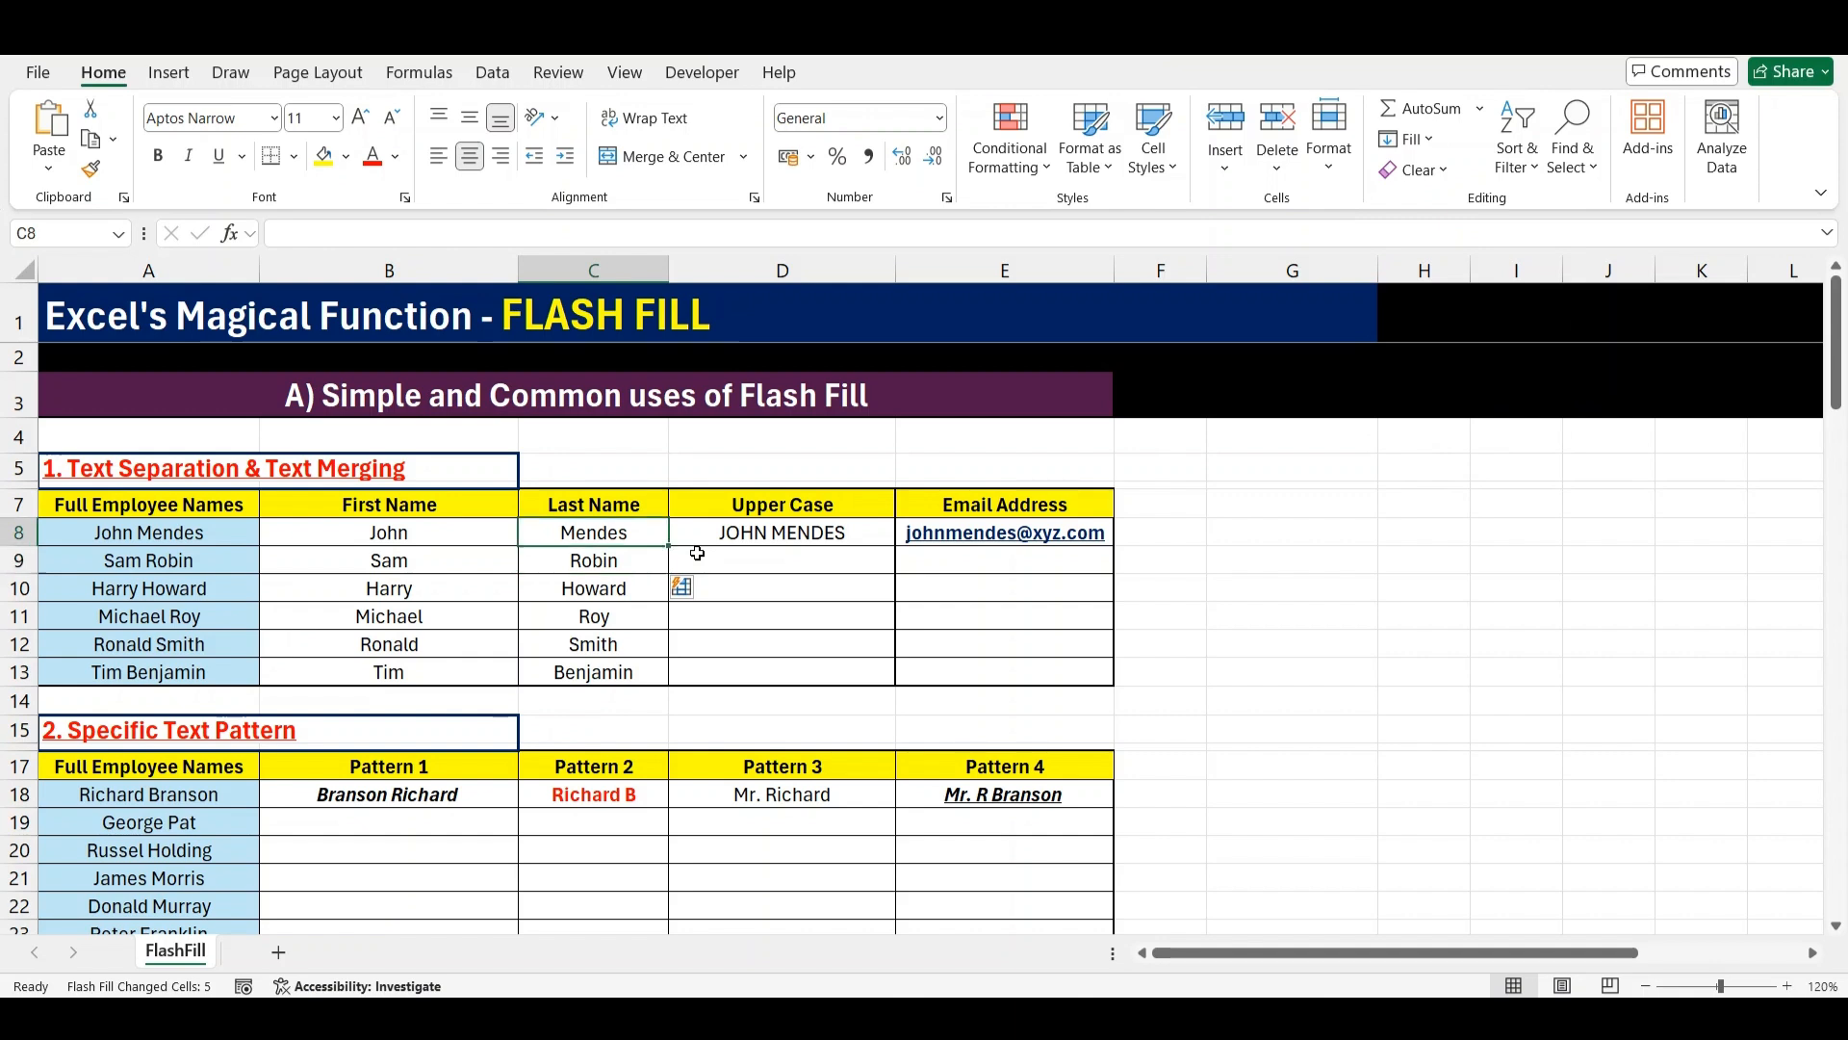
key("shift+Down")
key("shift+Down")
key("shift+Down")
key("shift+Down")
key("shift+Down")
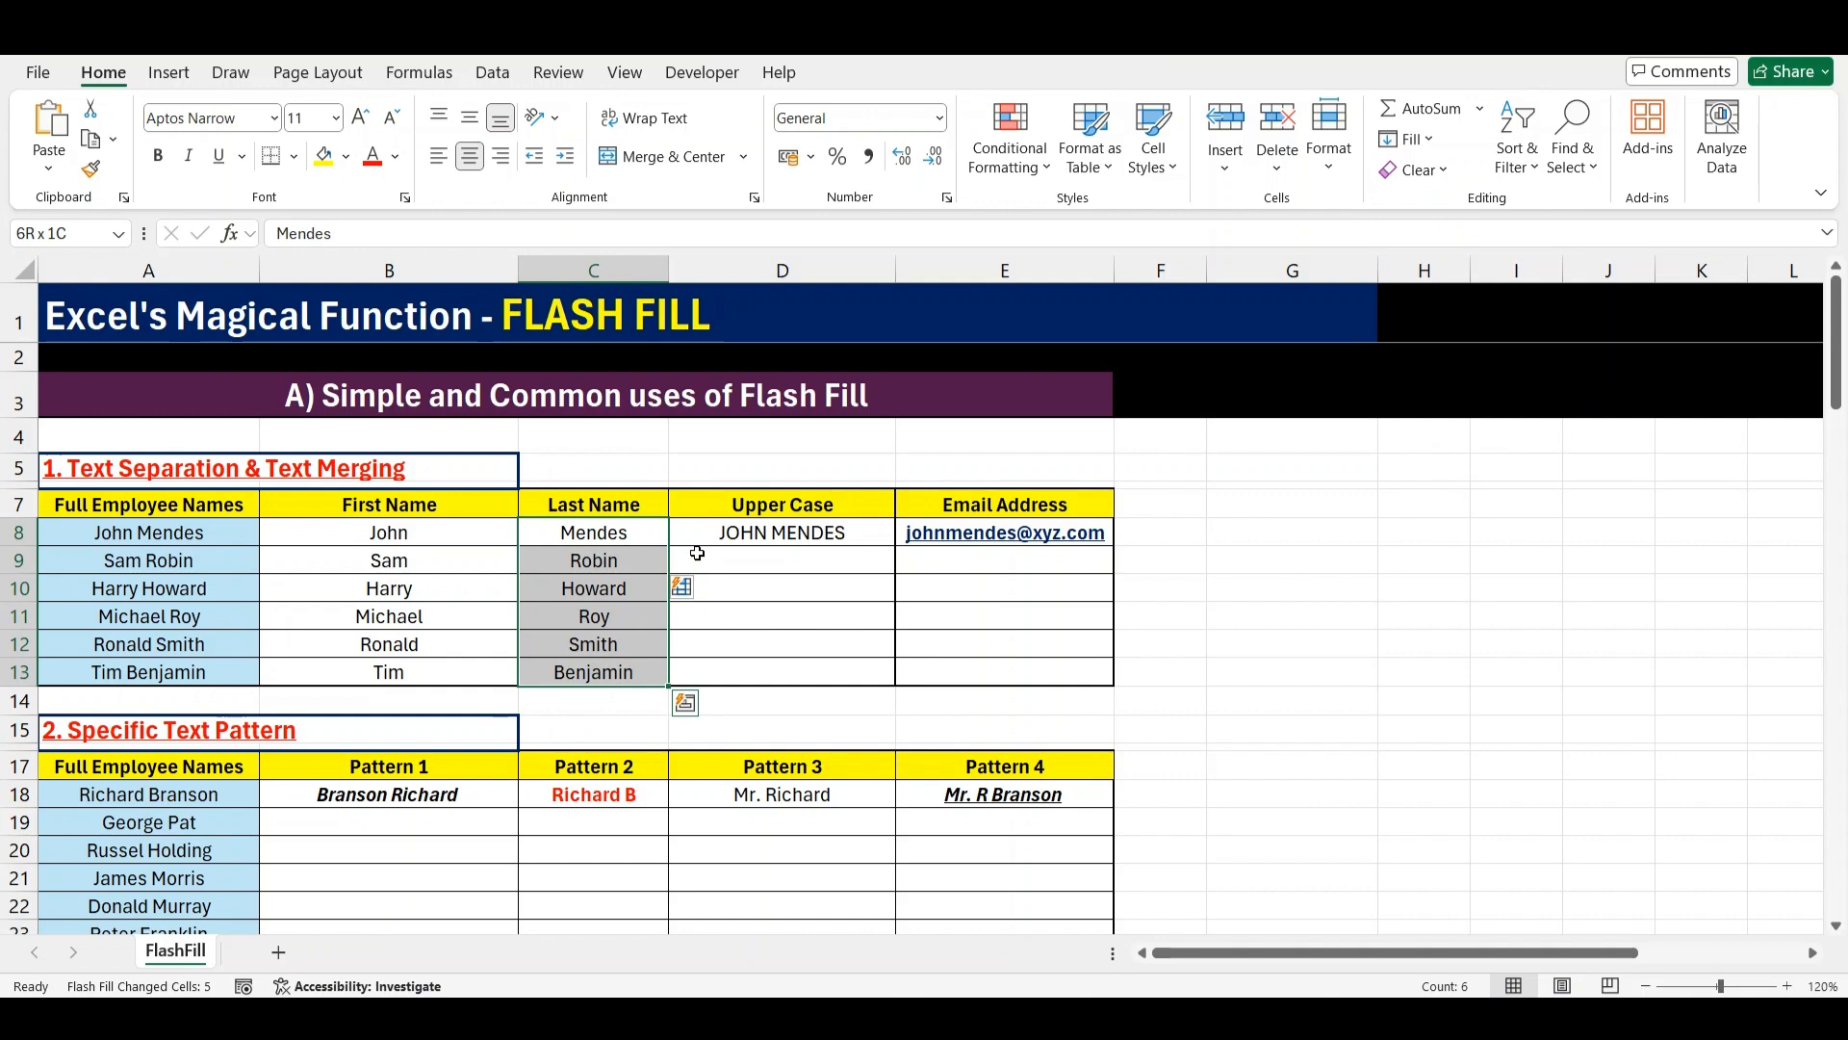
Flash Fill the Upper Case column from D9, following the capitalised full name in D8
key("shift+space")
key("Right")
key("Down")
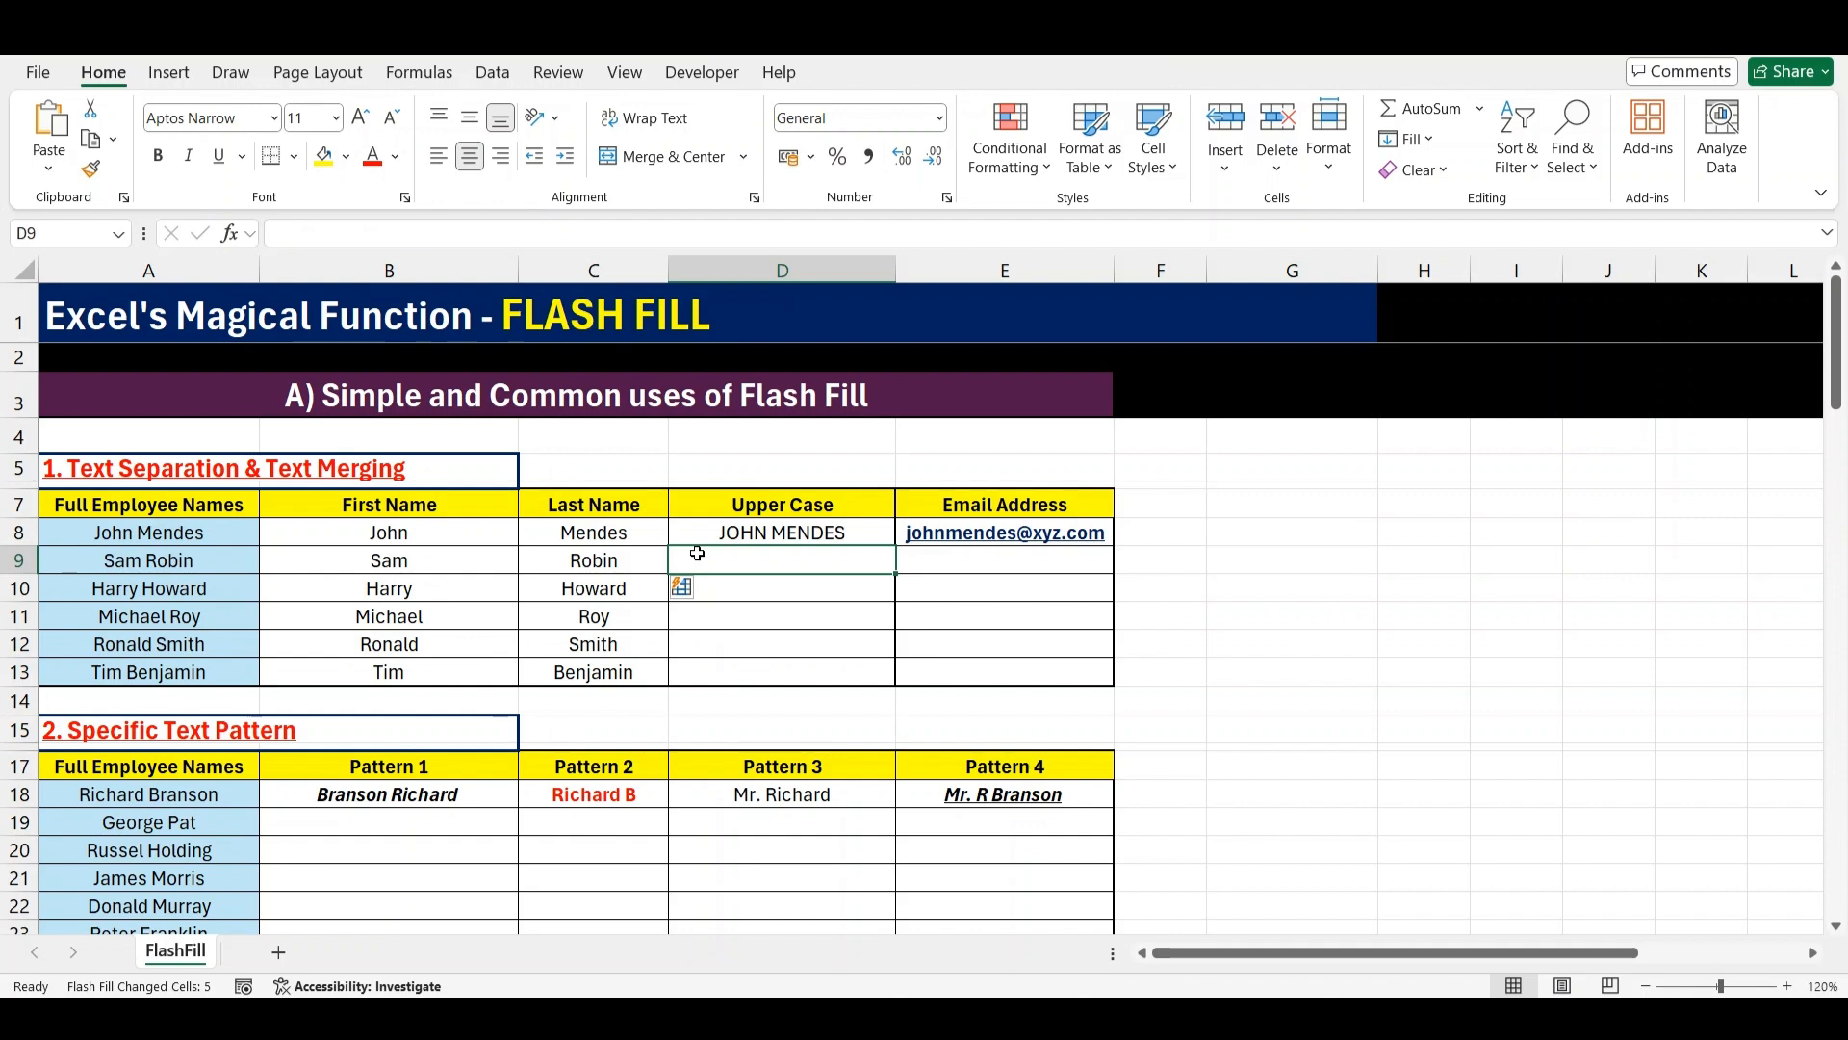
key("ctrl+e")
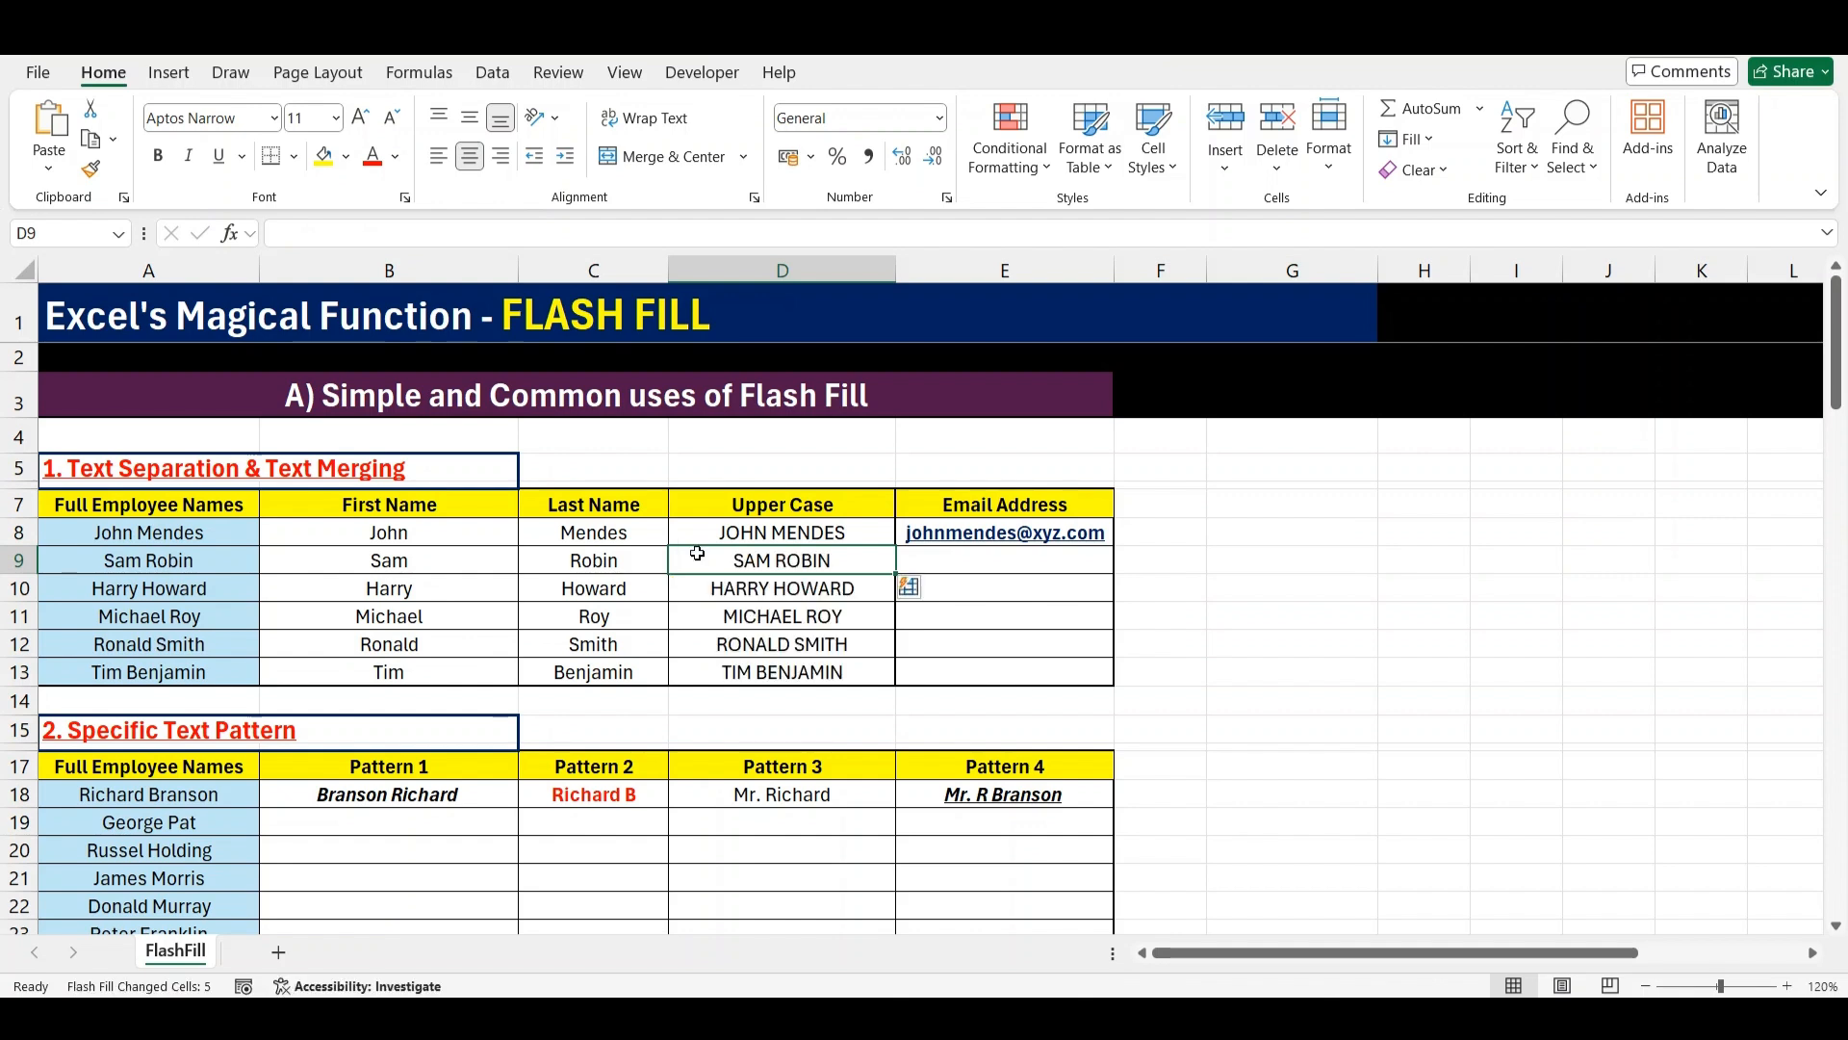
Flash Fill the Email Address column from E9, following the address pattern in E8
key("Right")
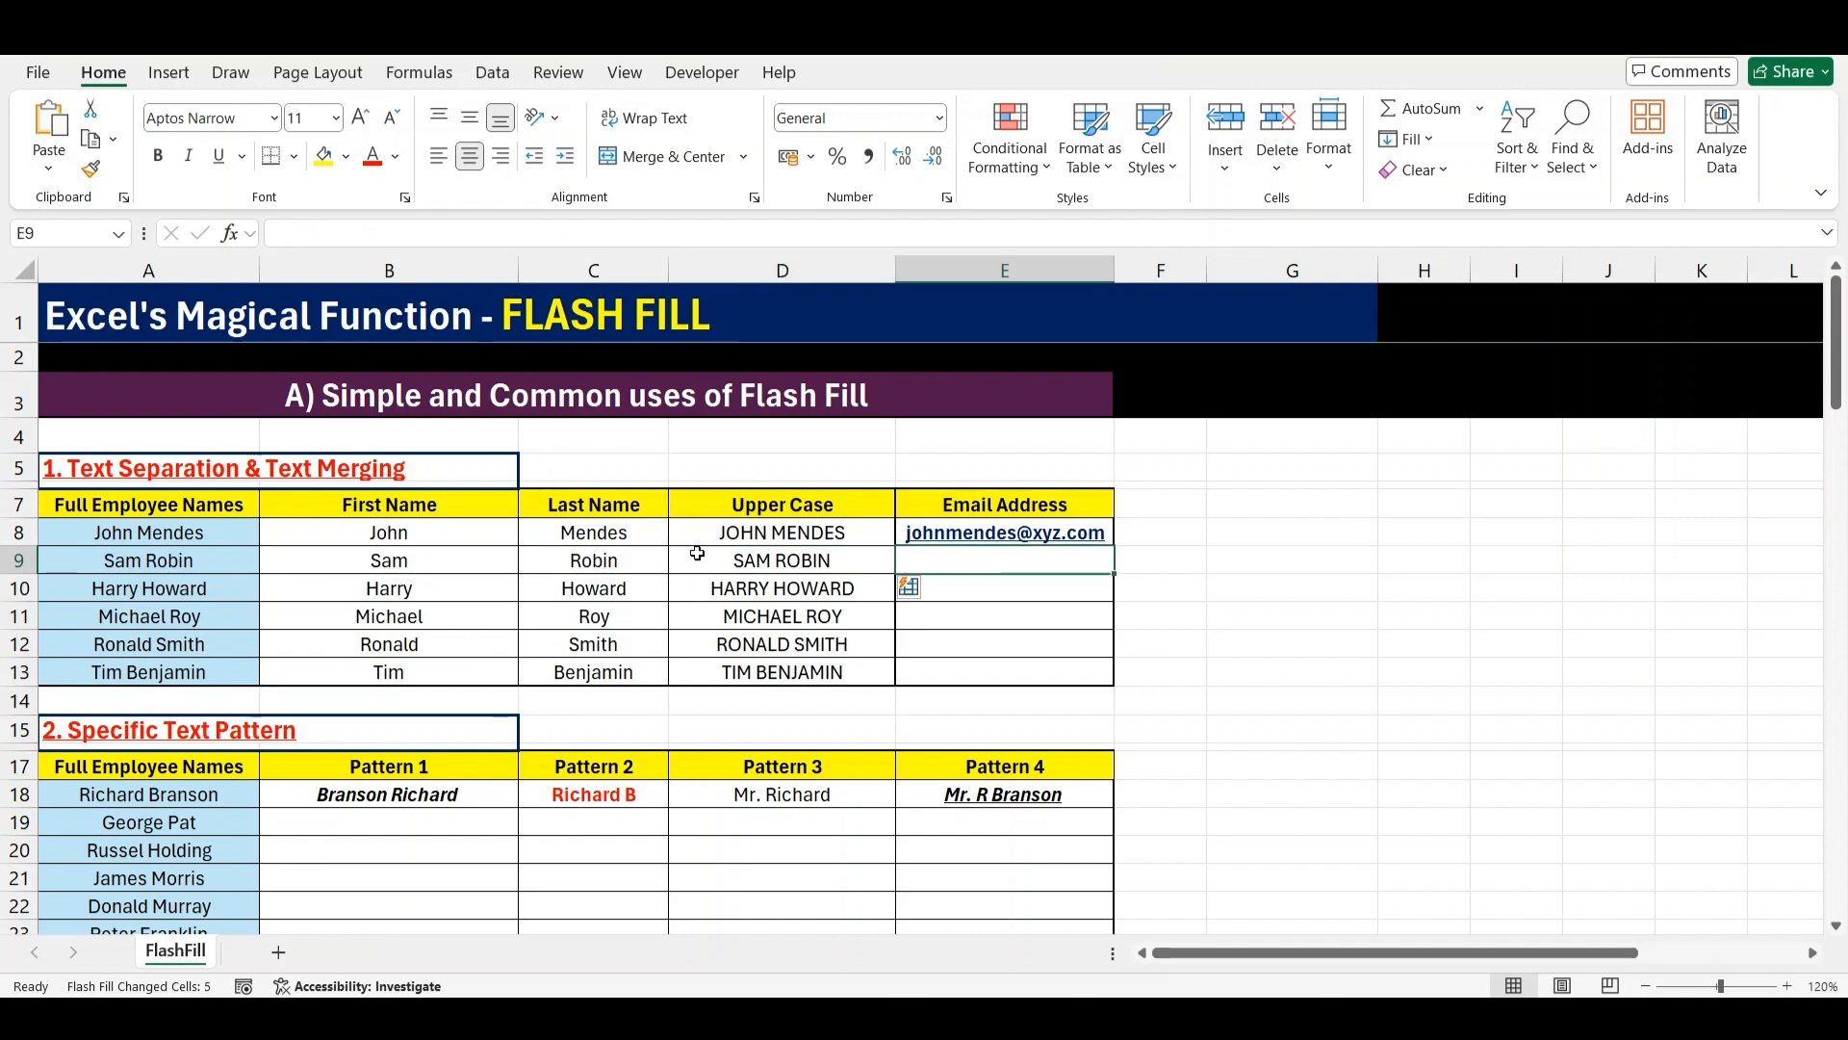
key("Up")
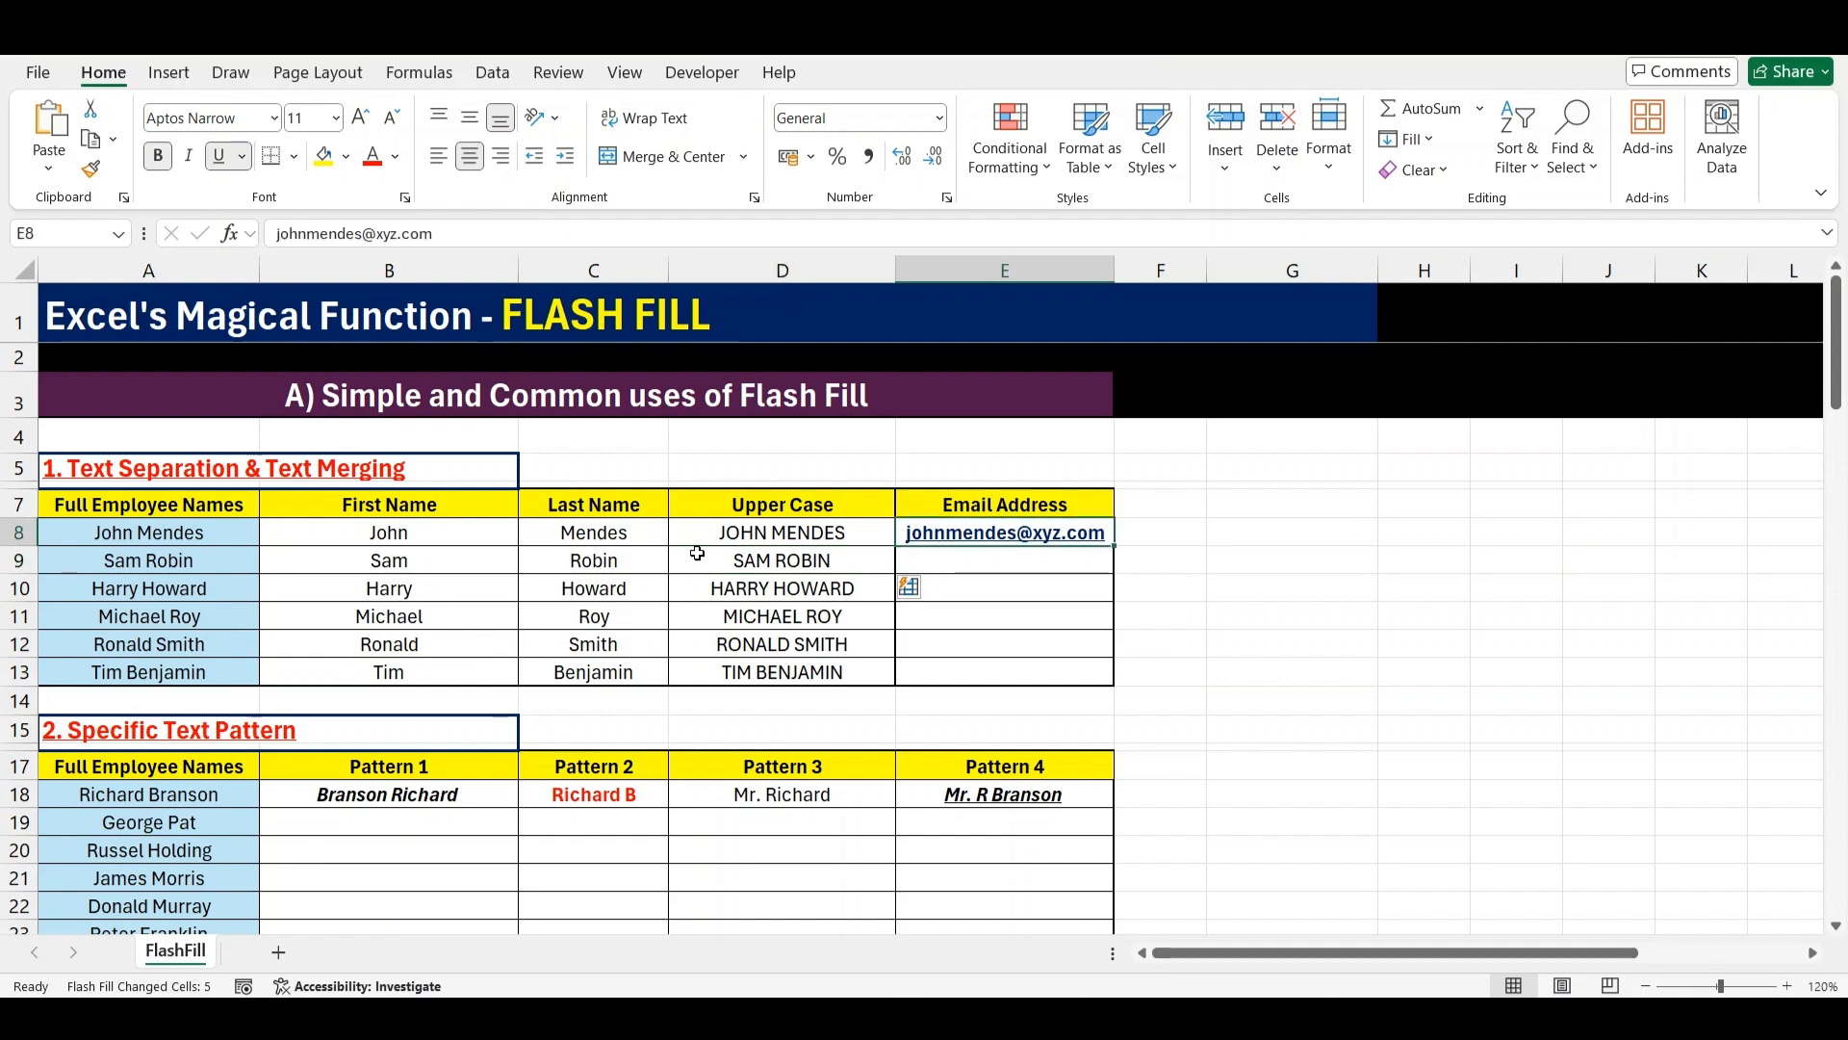
key("Down")
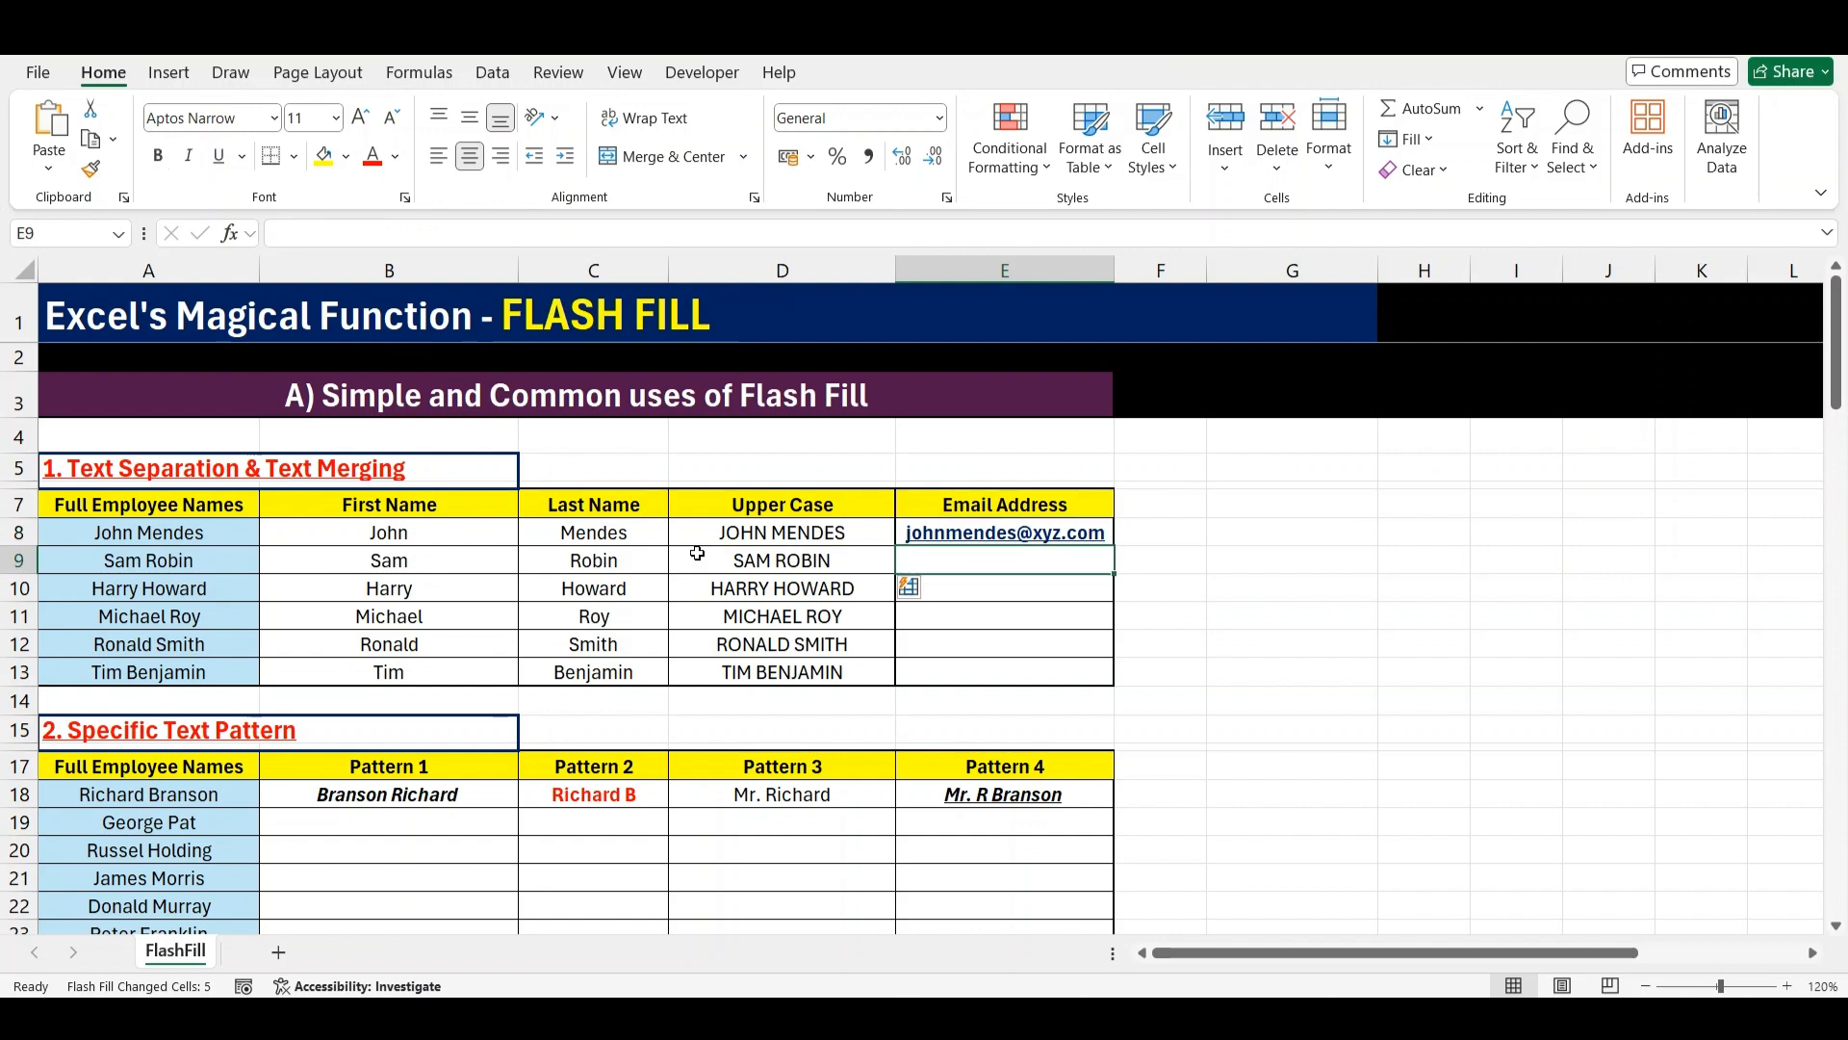
key("ctrl+e")
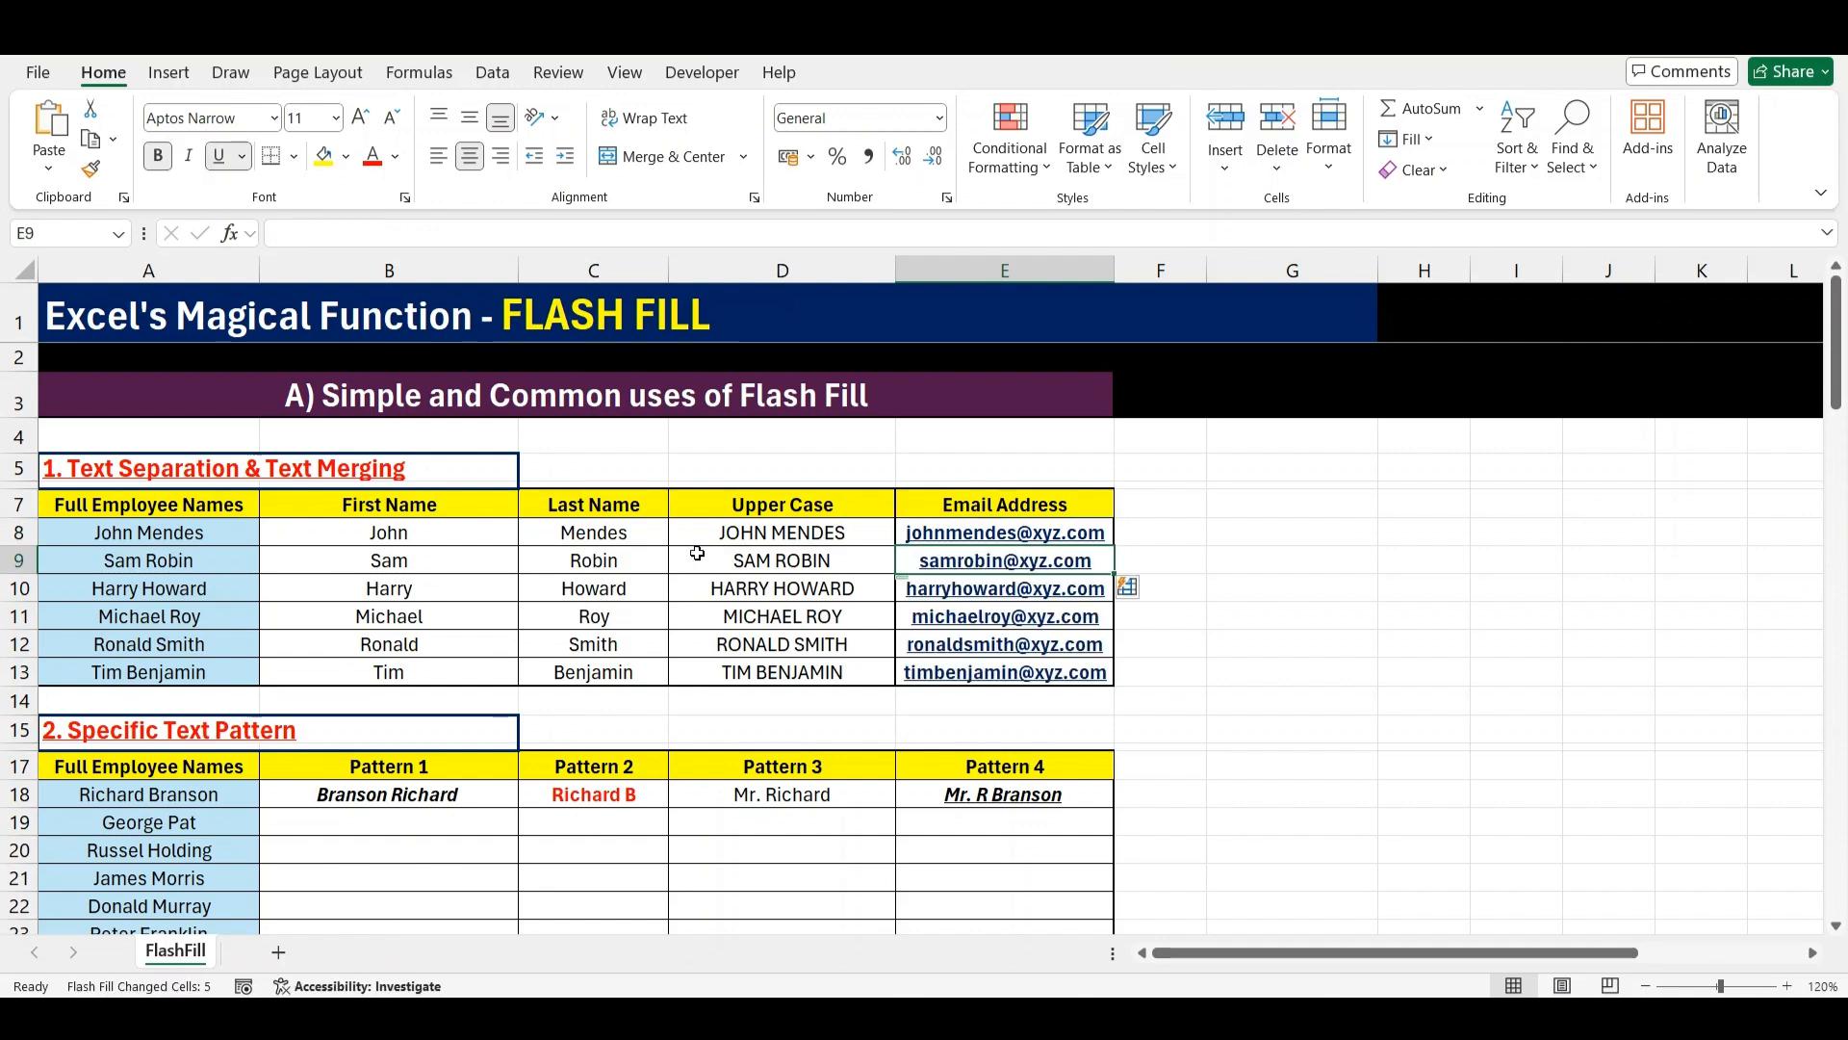
Check the contents of the filled Email Address and Upper Case cells in the formula bar
key("Down")
key("Down")
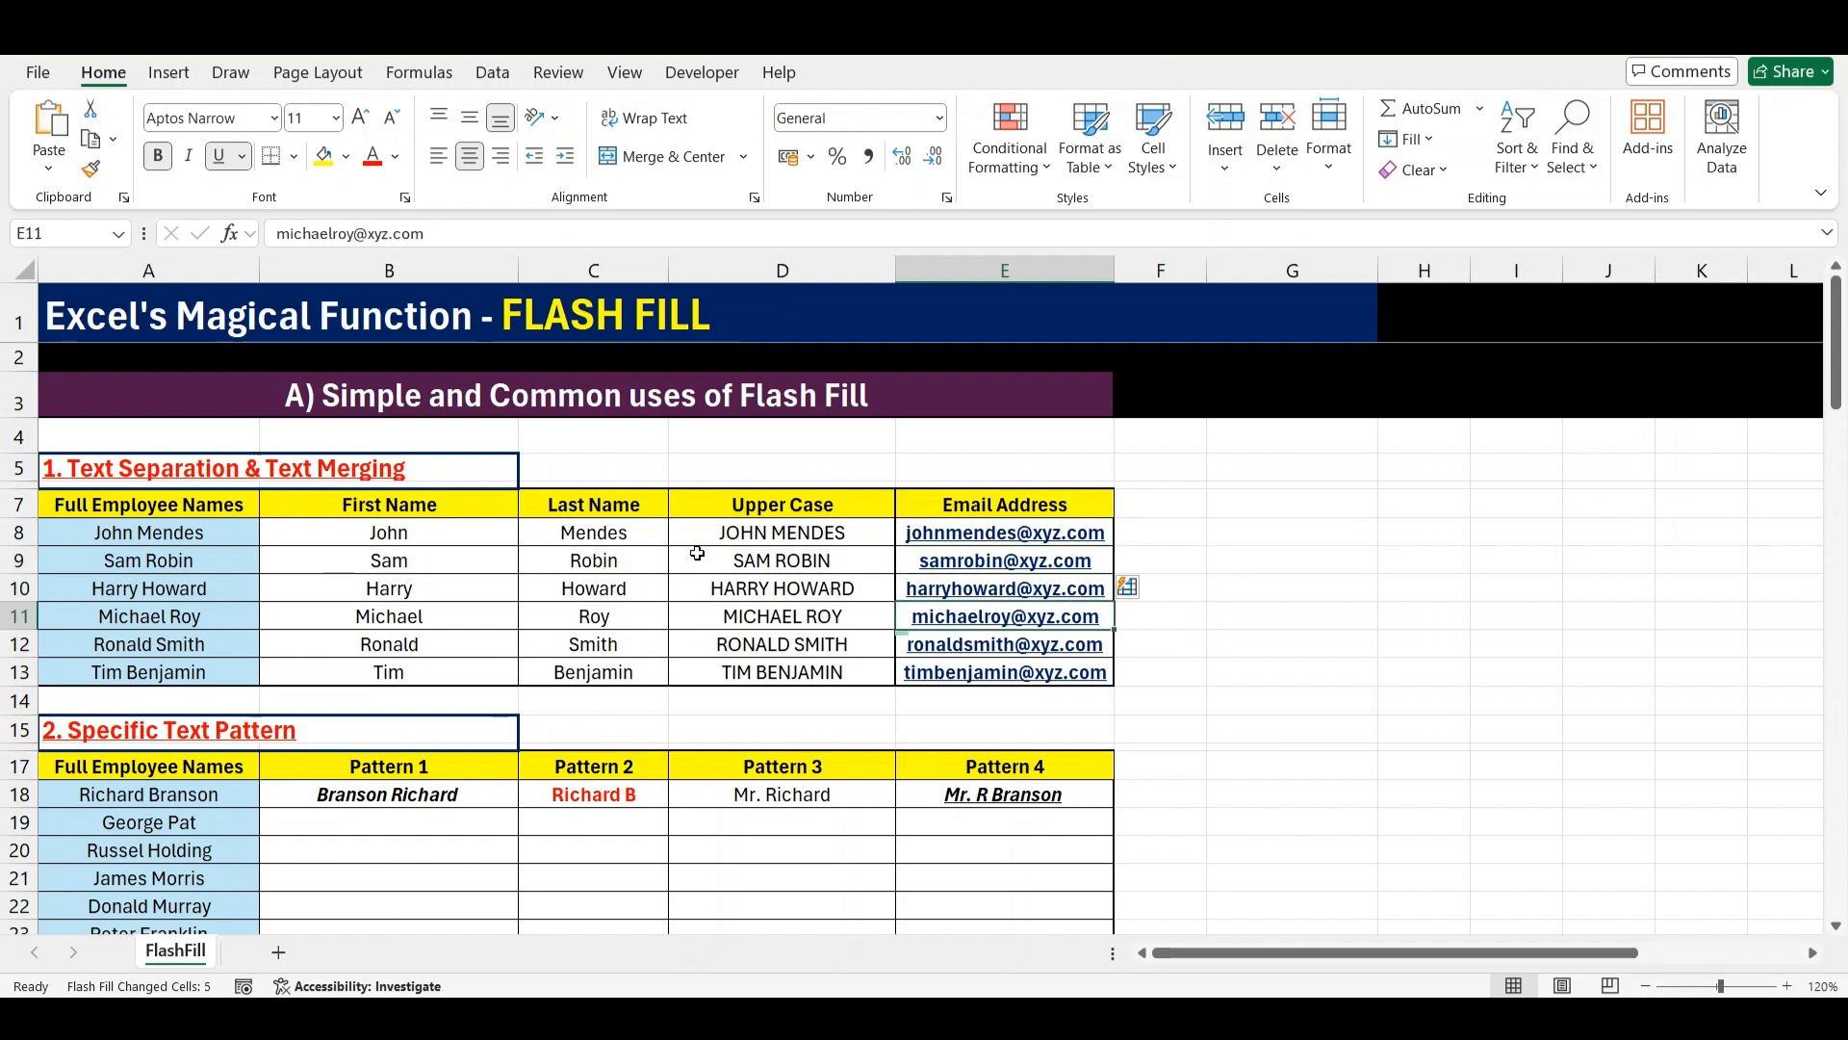
key("Down")
key("Down")
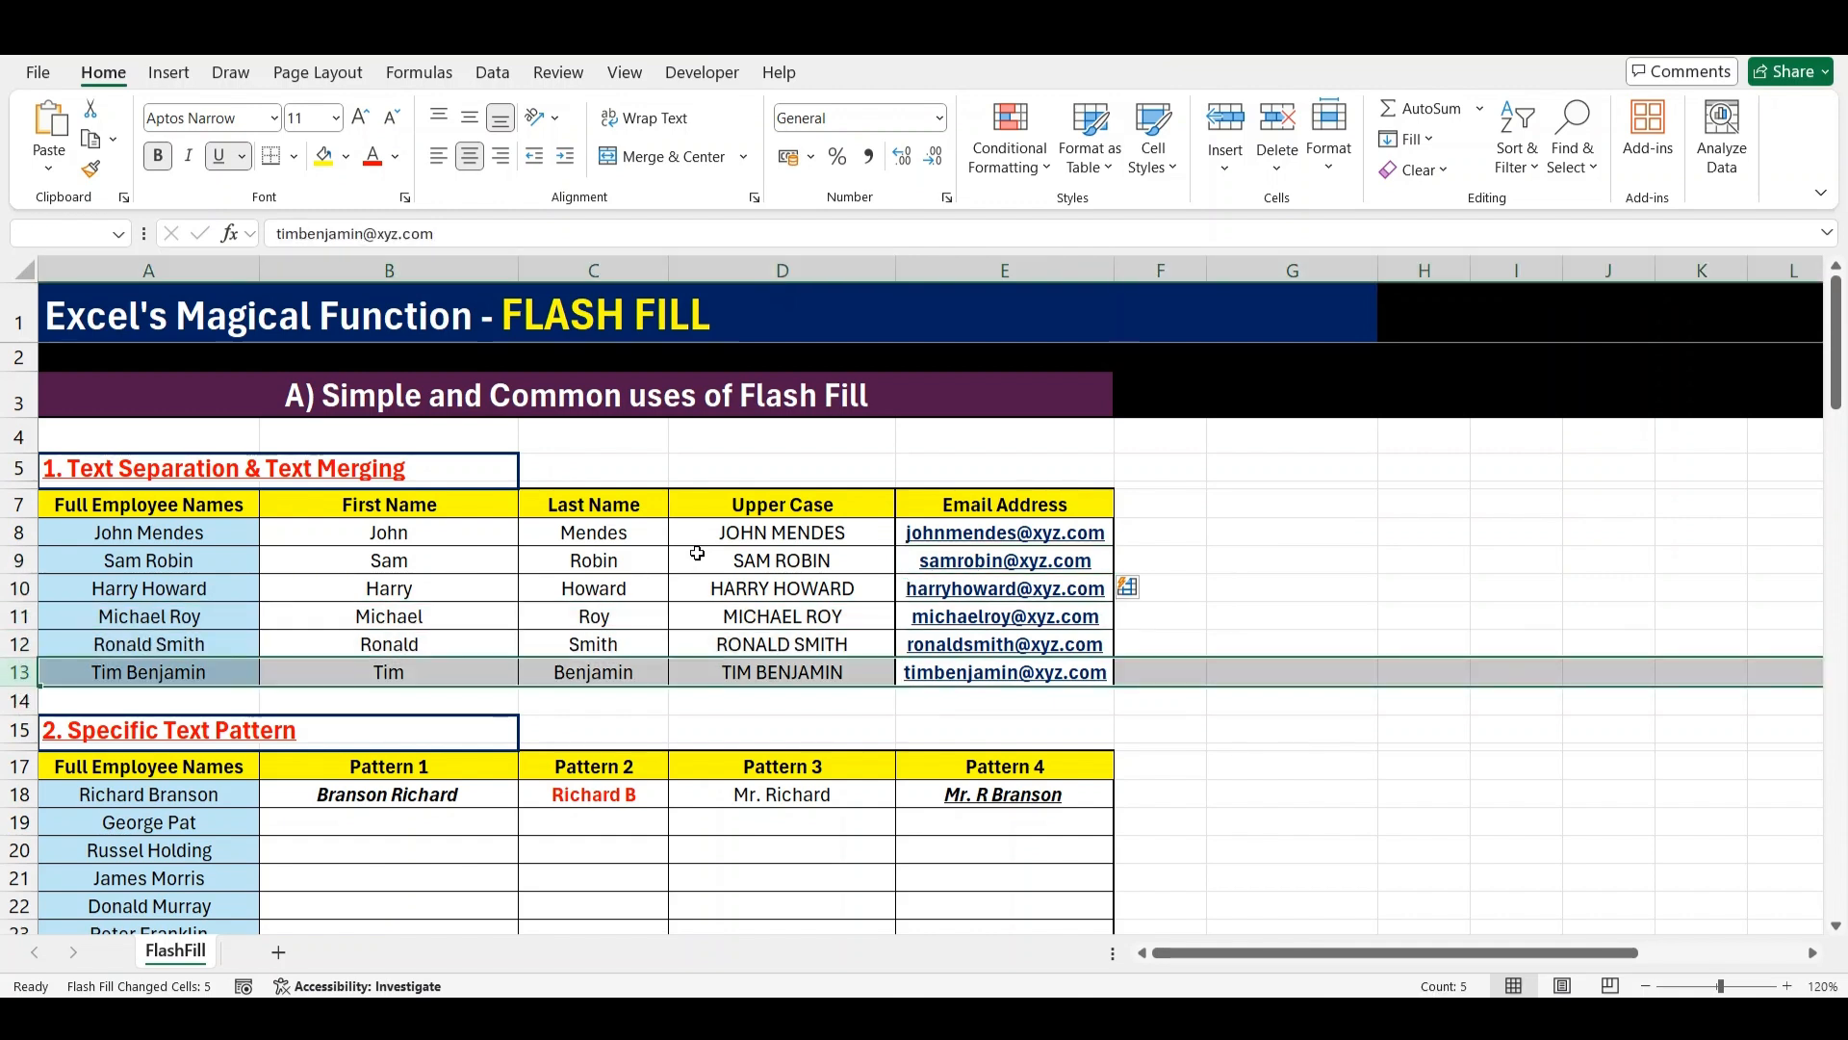
key("Left")
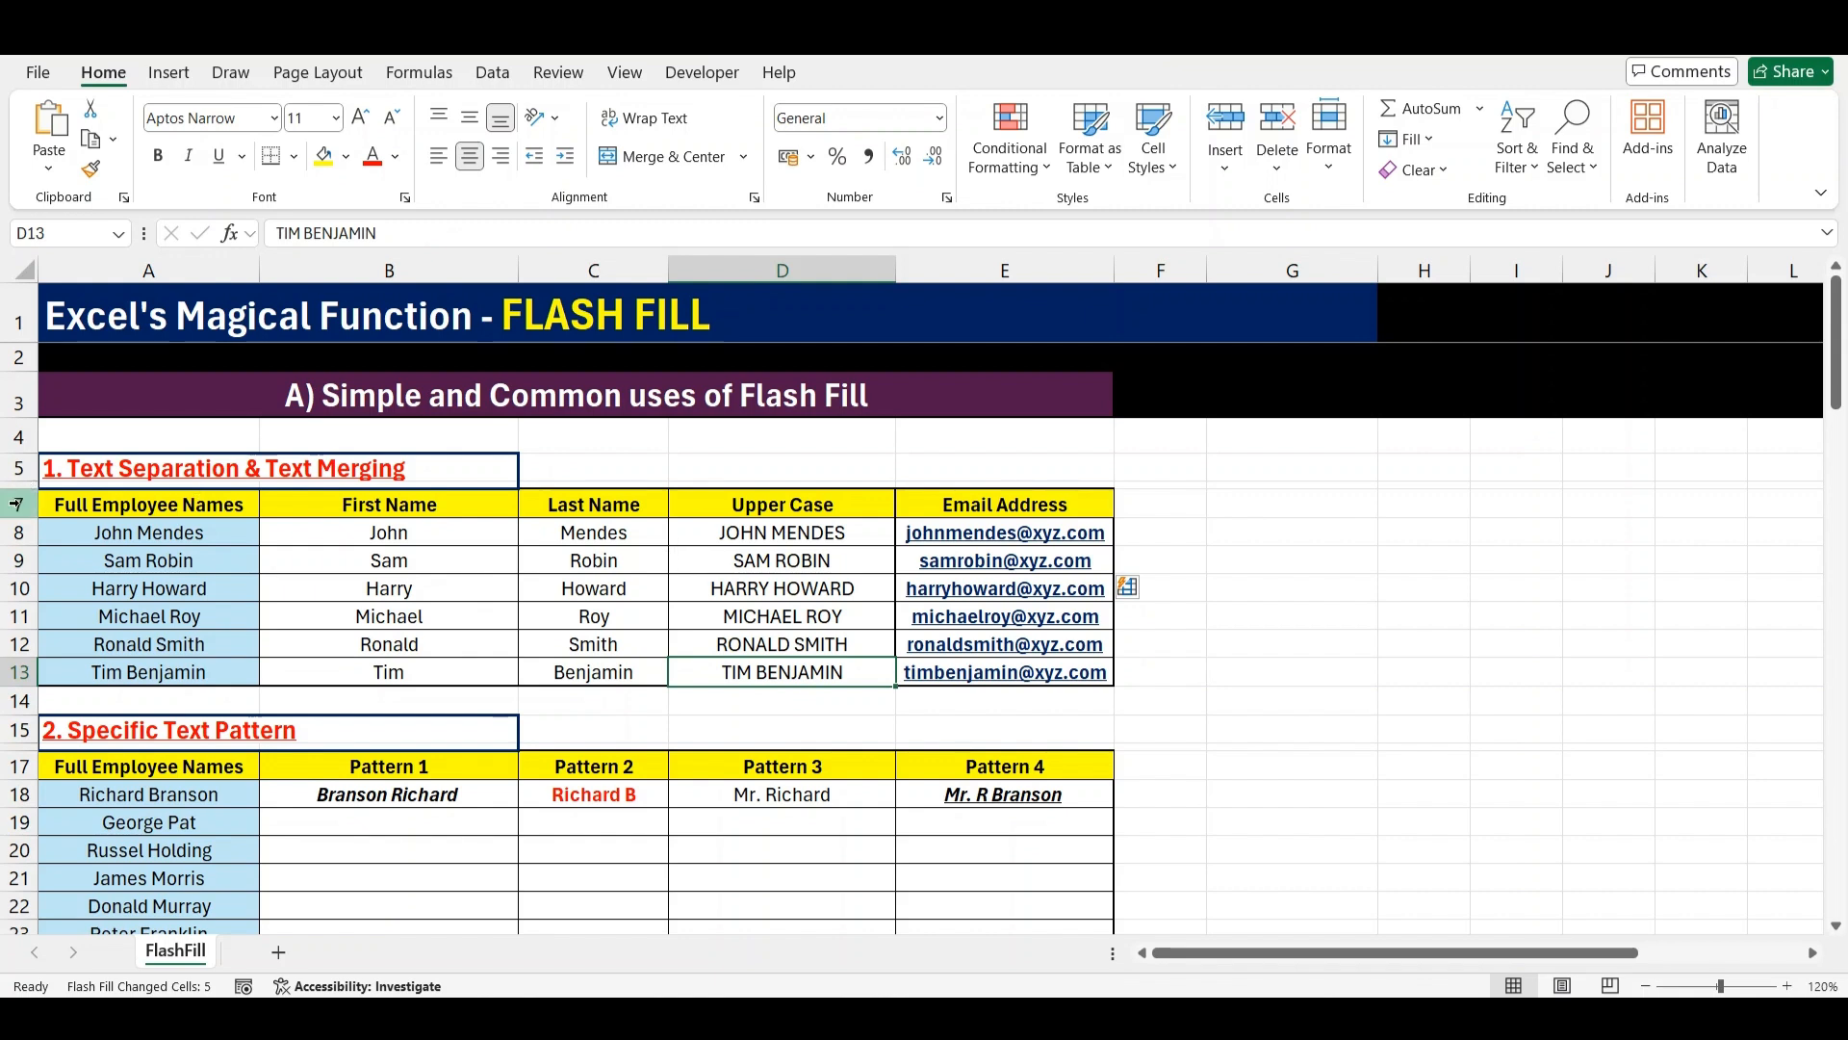
key("Up")
key("Up")
key("Up")
key("Up")
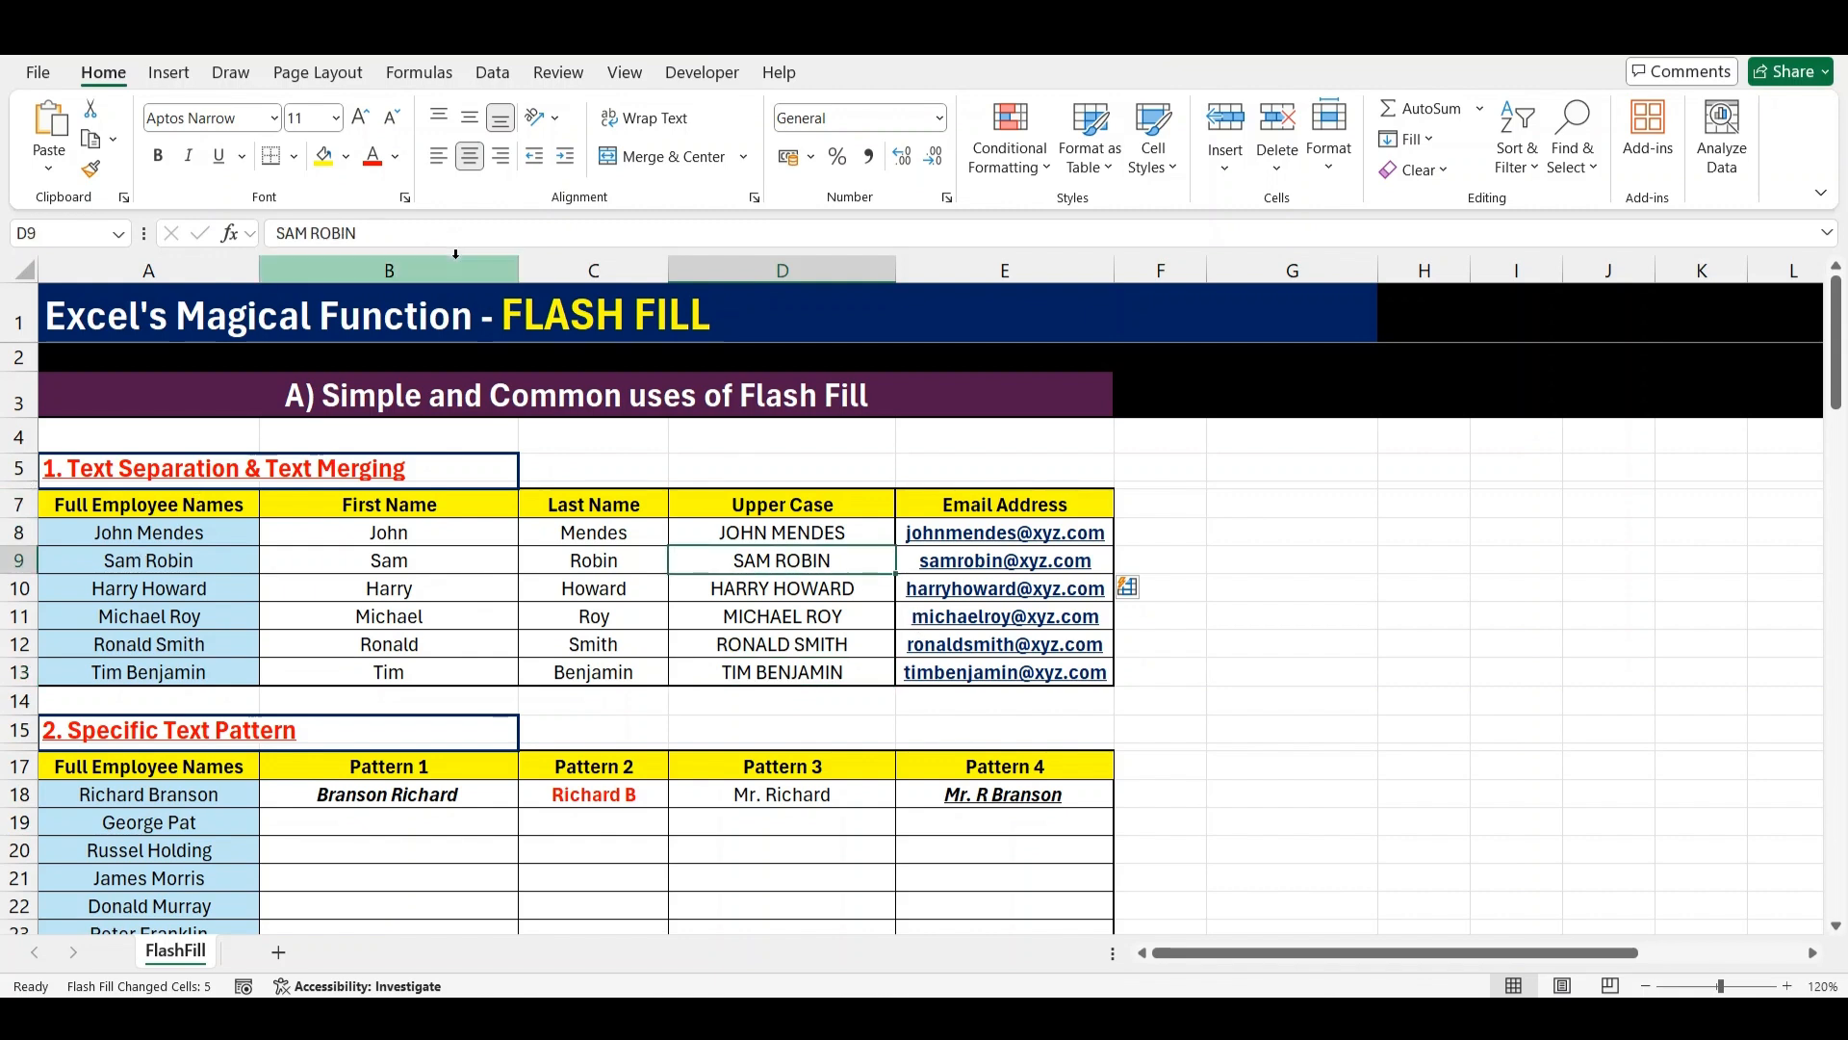
left_click_drag(448, 248, 277, 237)
key("Escape")
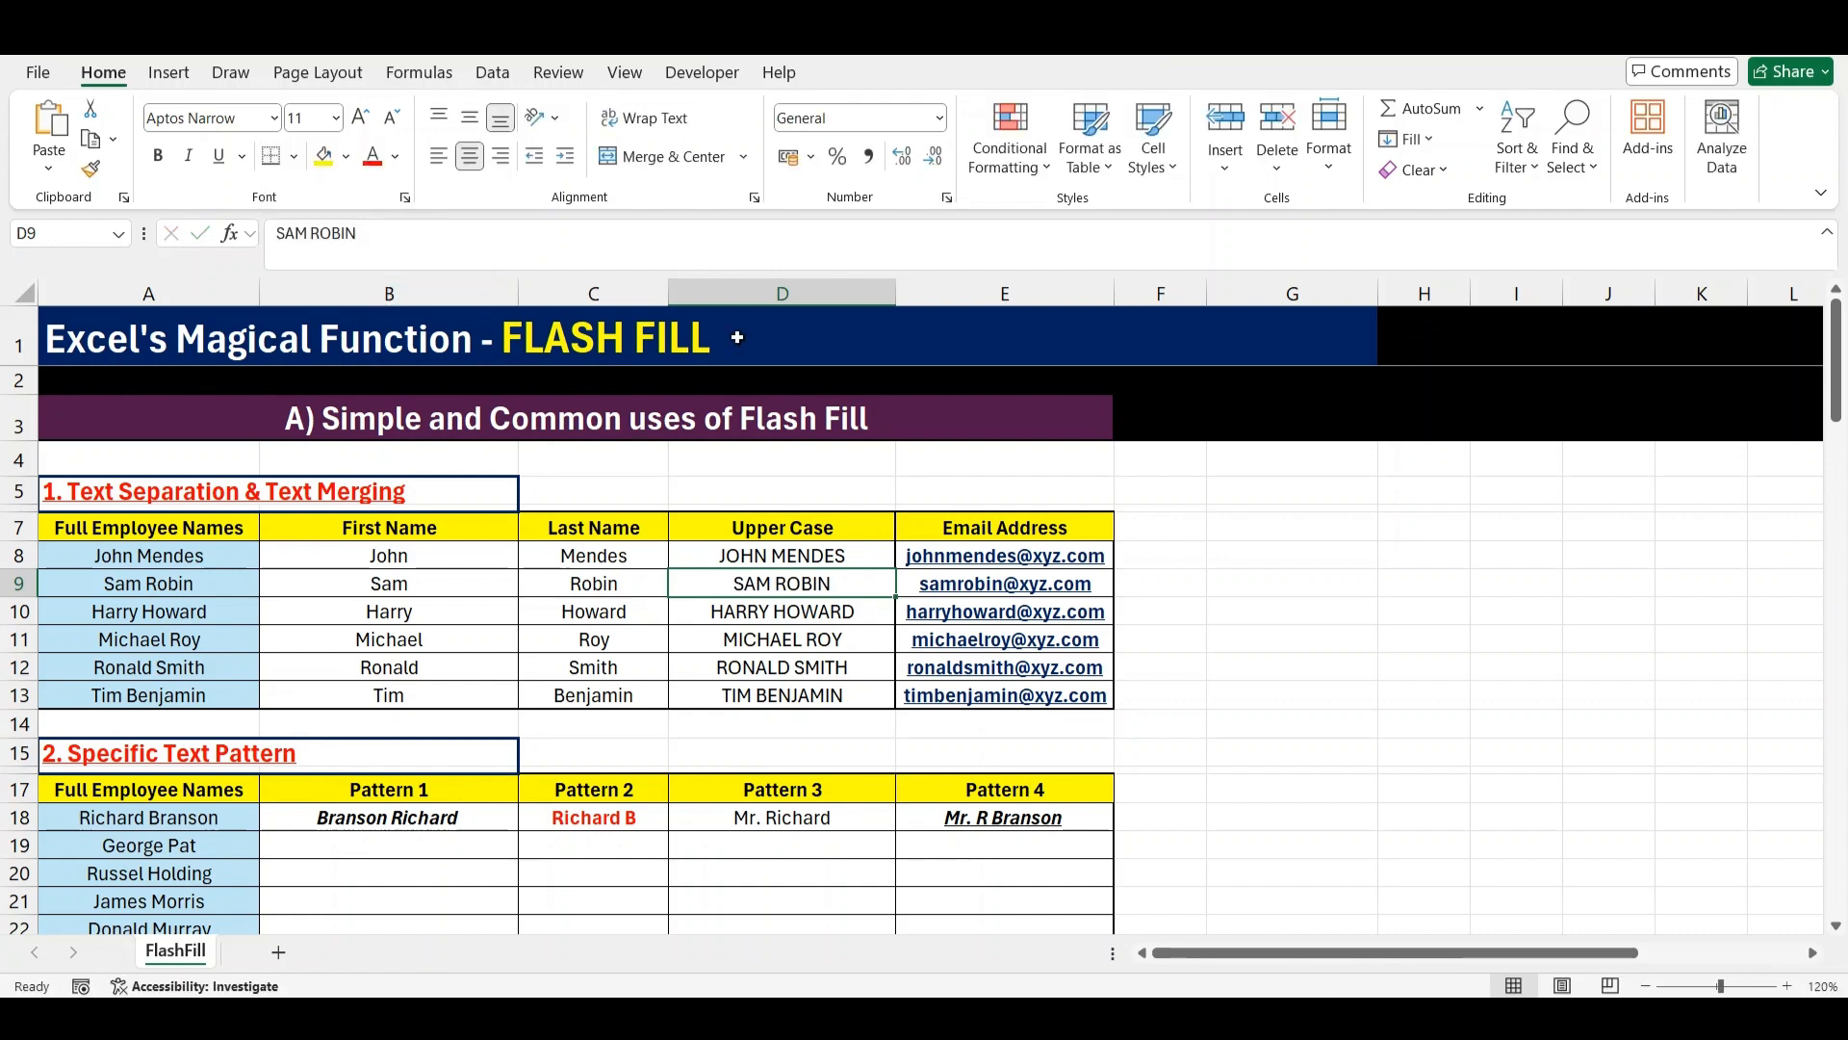
left_click_drag(705, 273, 706, 251)
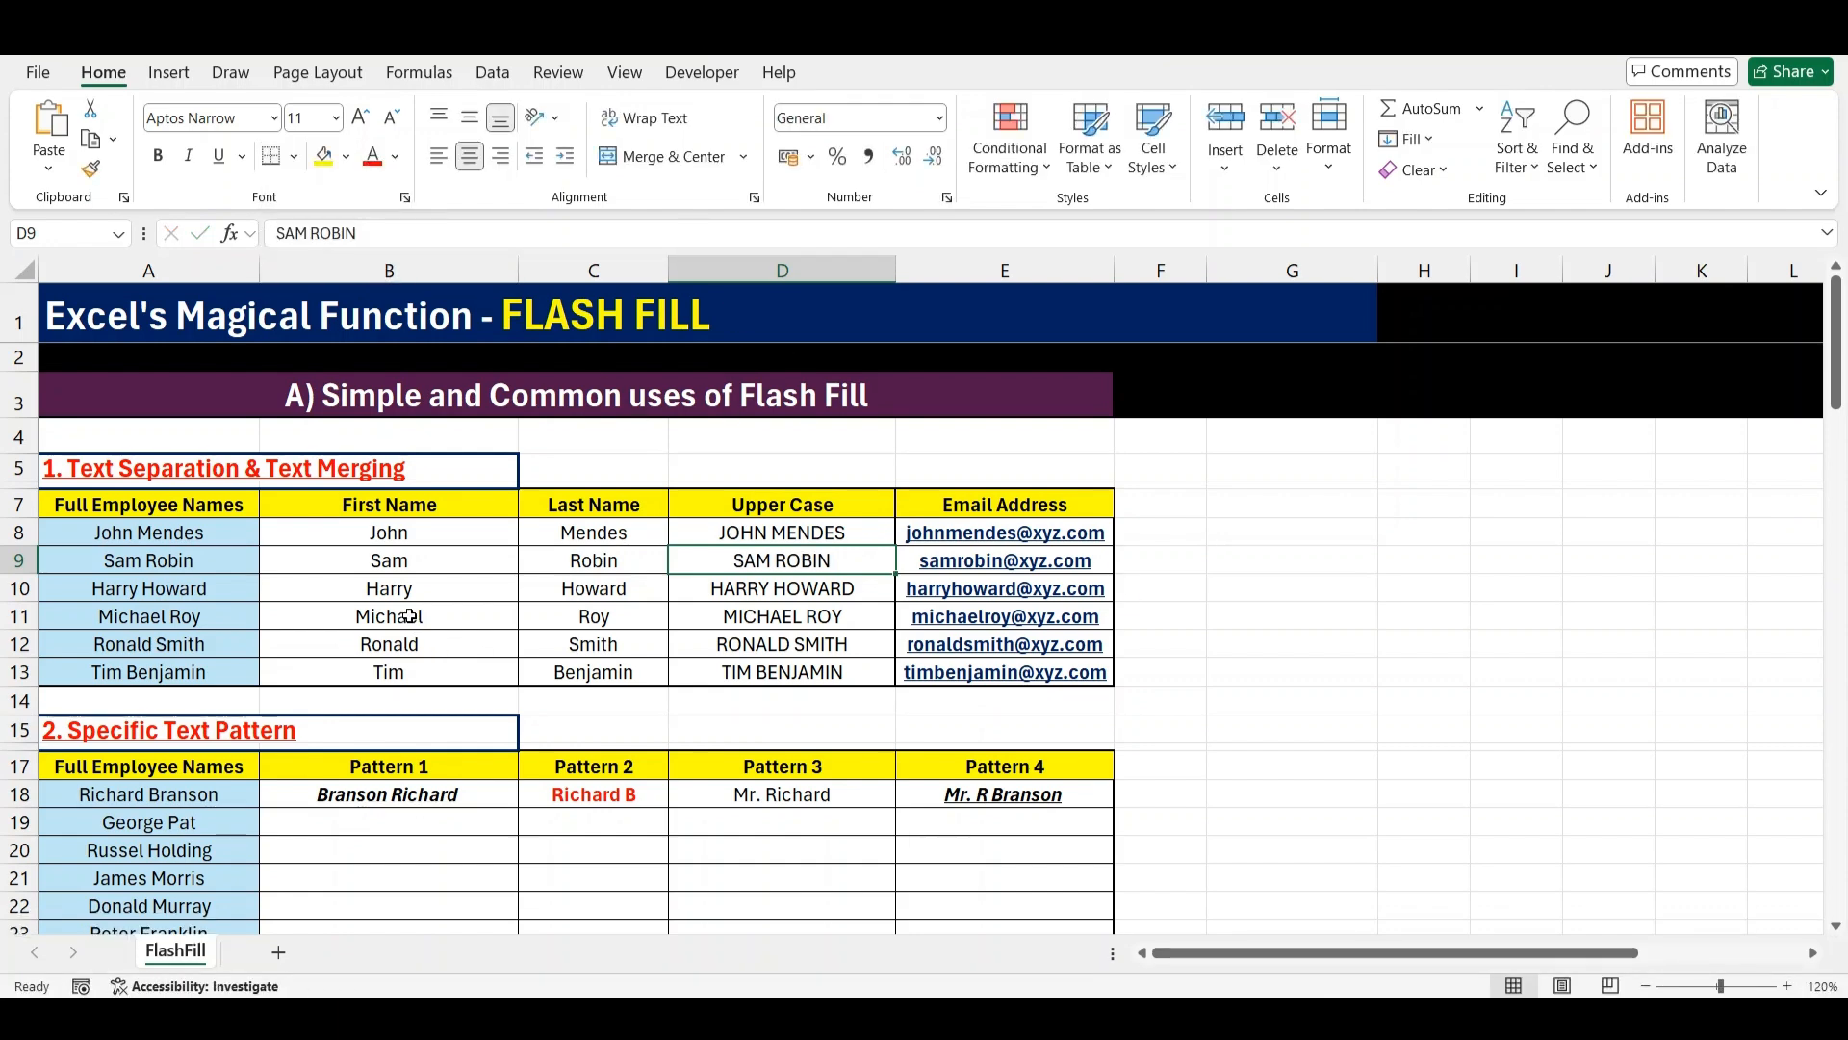
Flash Fill the Pattern 1 column of the Specific Text Pattern table from B19, following the last-name-first example in B18
scroll(409, 616, "down", 4)
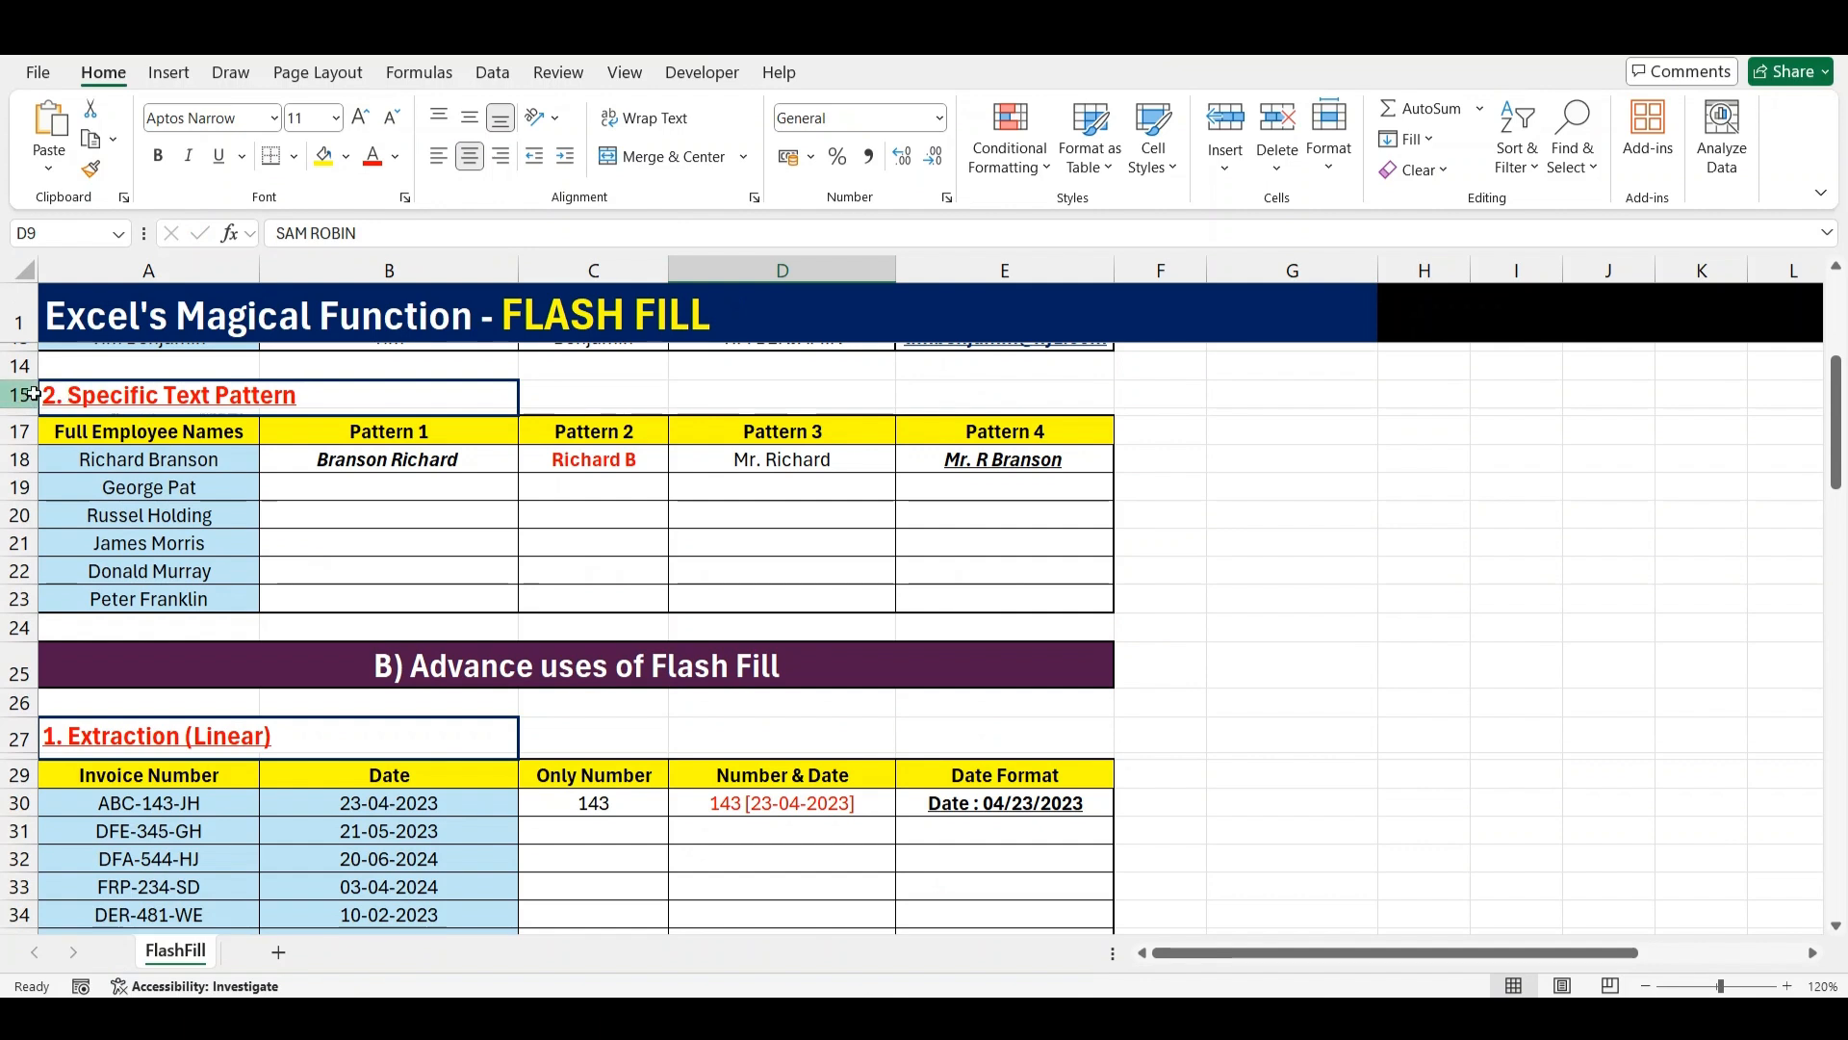
left_click(28, 395)
left_click(185, 441)
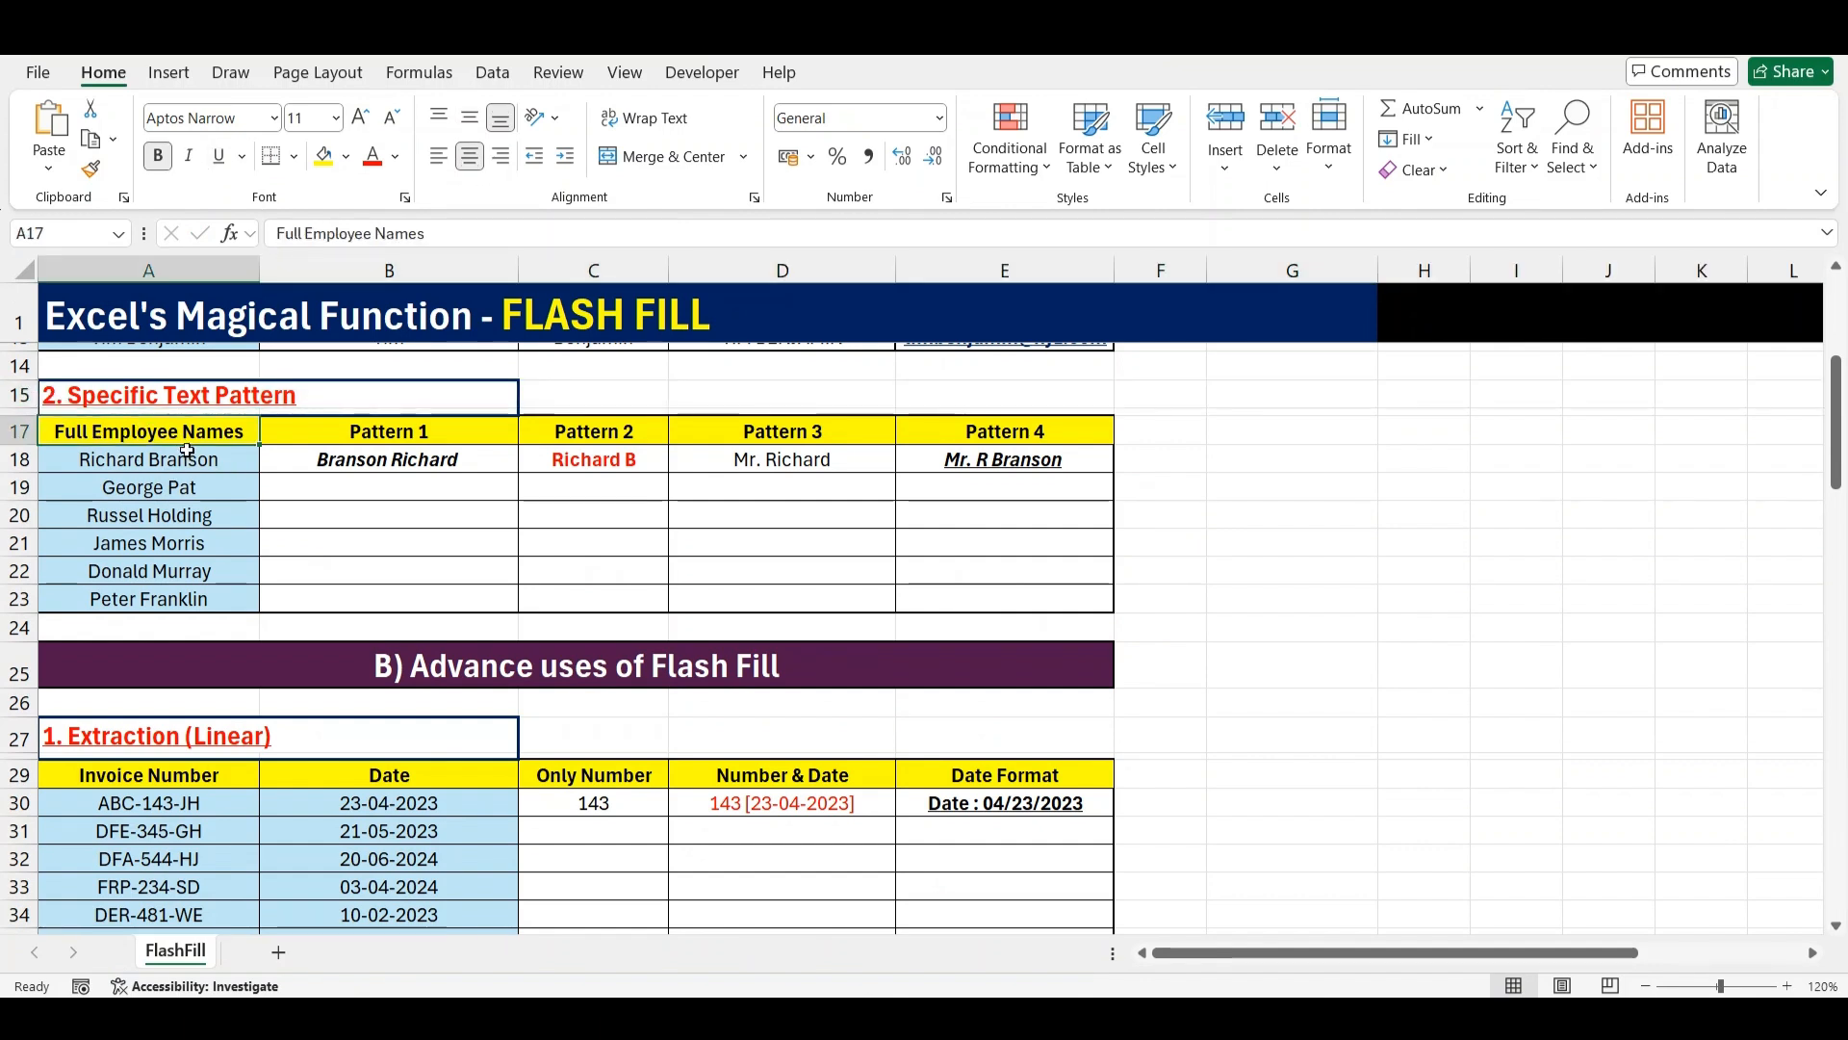
left_click_drag(187, 449, 164, 602)
left_click(348, 487)
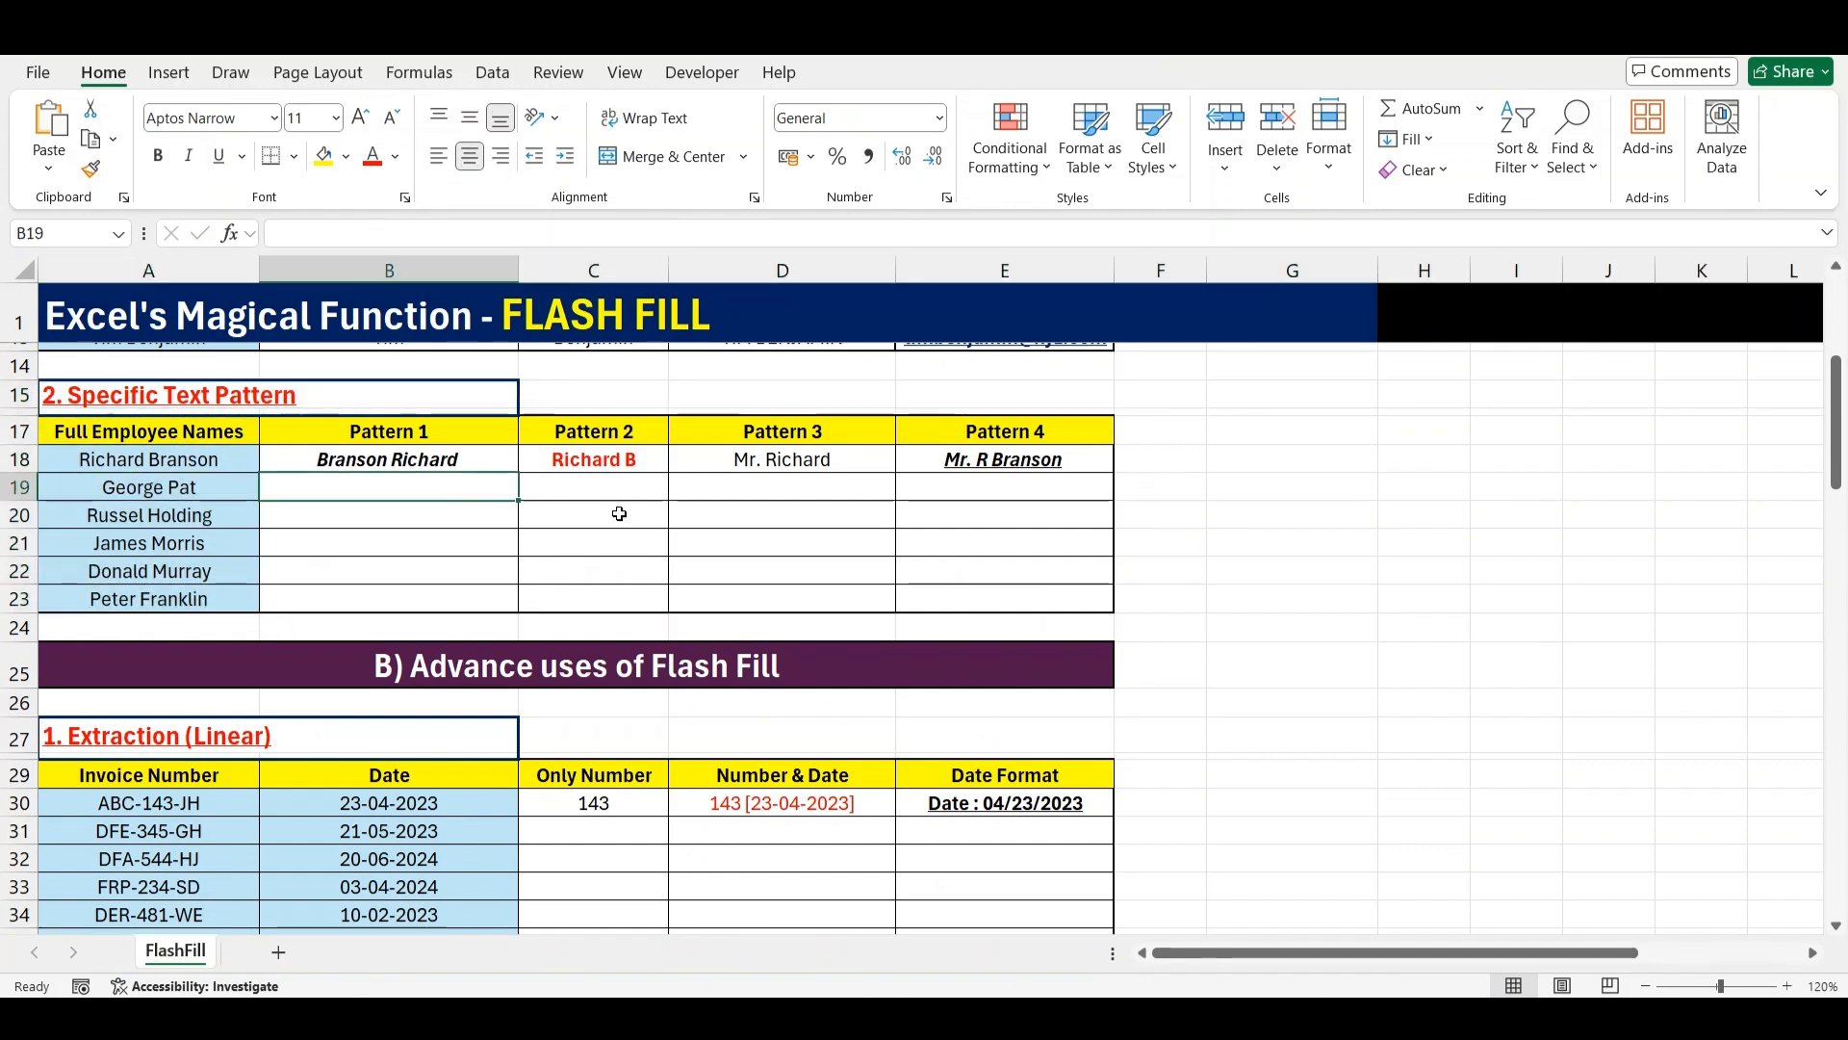
key("Up")
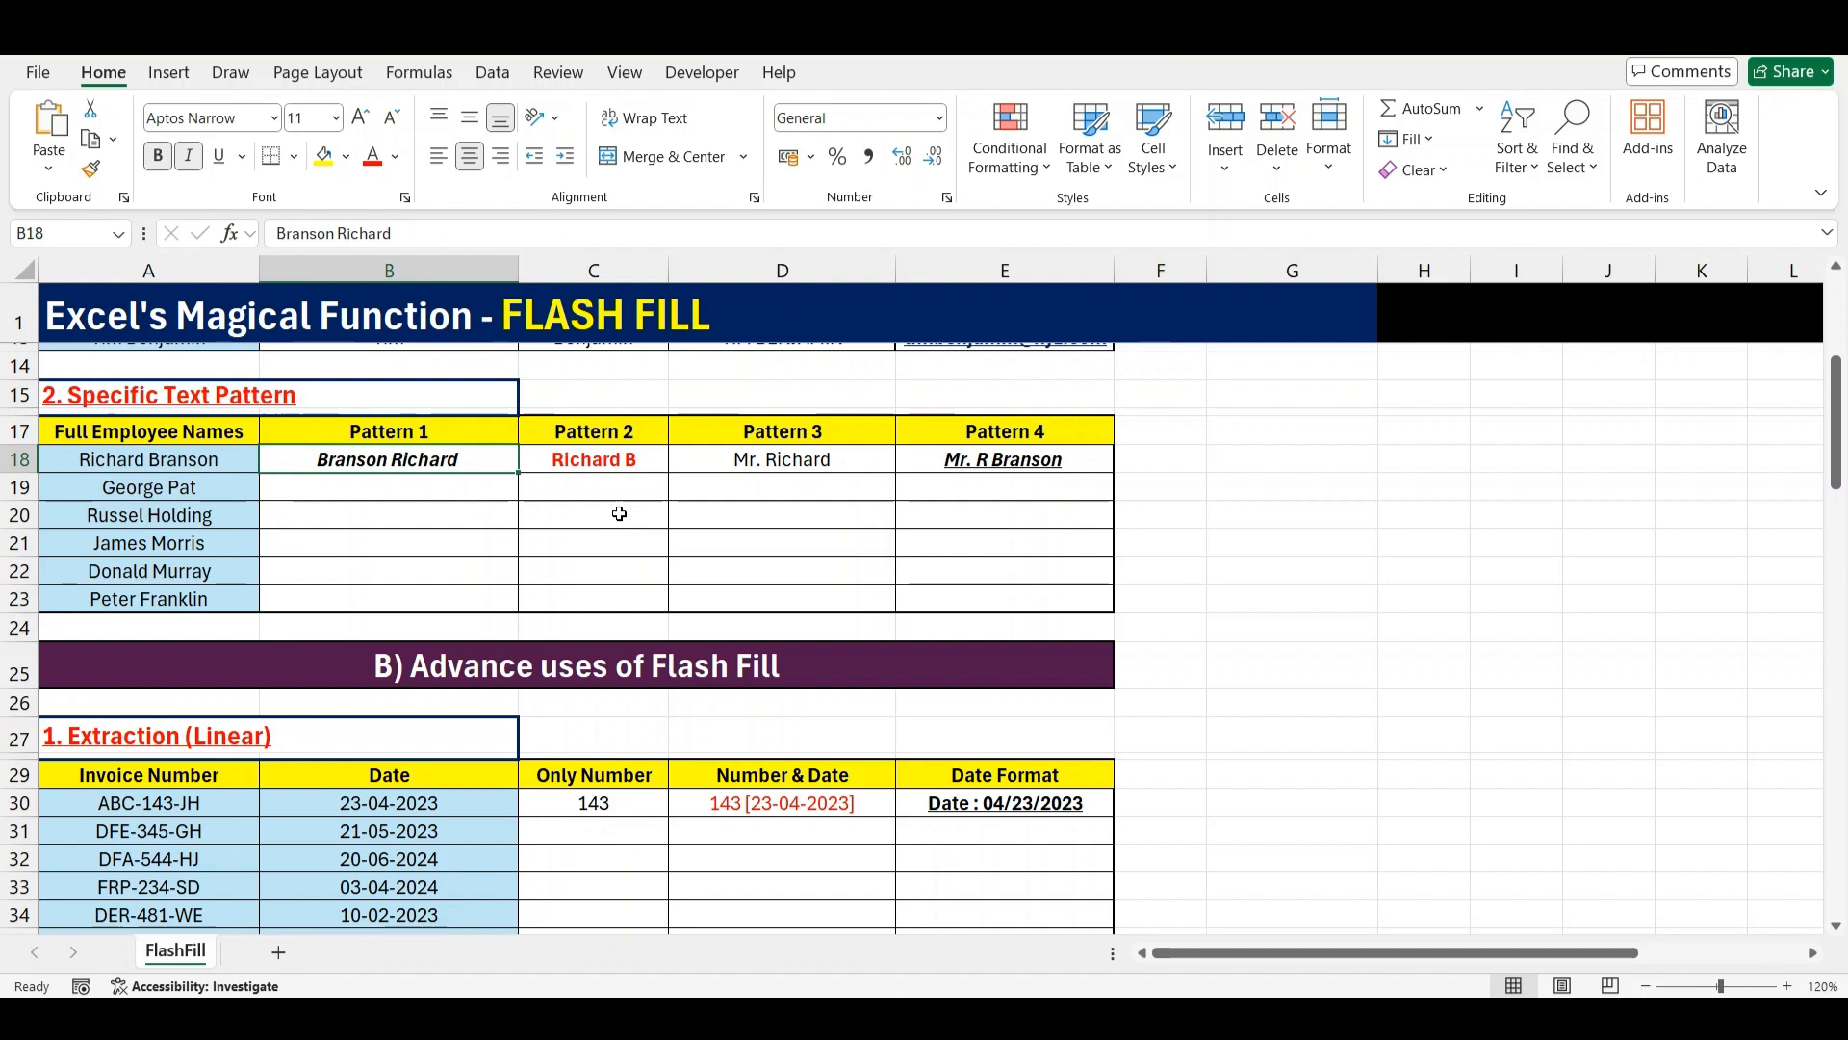
key("F2")
key("shift+Left")
key("shift+Left")
key("shift+Left")
key("shift+Left")
key("shift+Left")
key("shift+Left")
key("shift+Left")
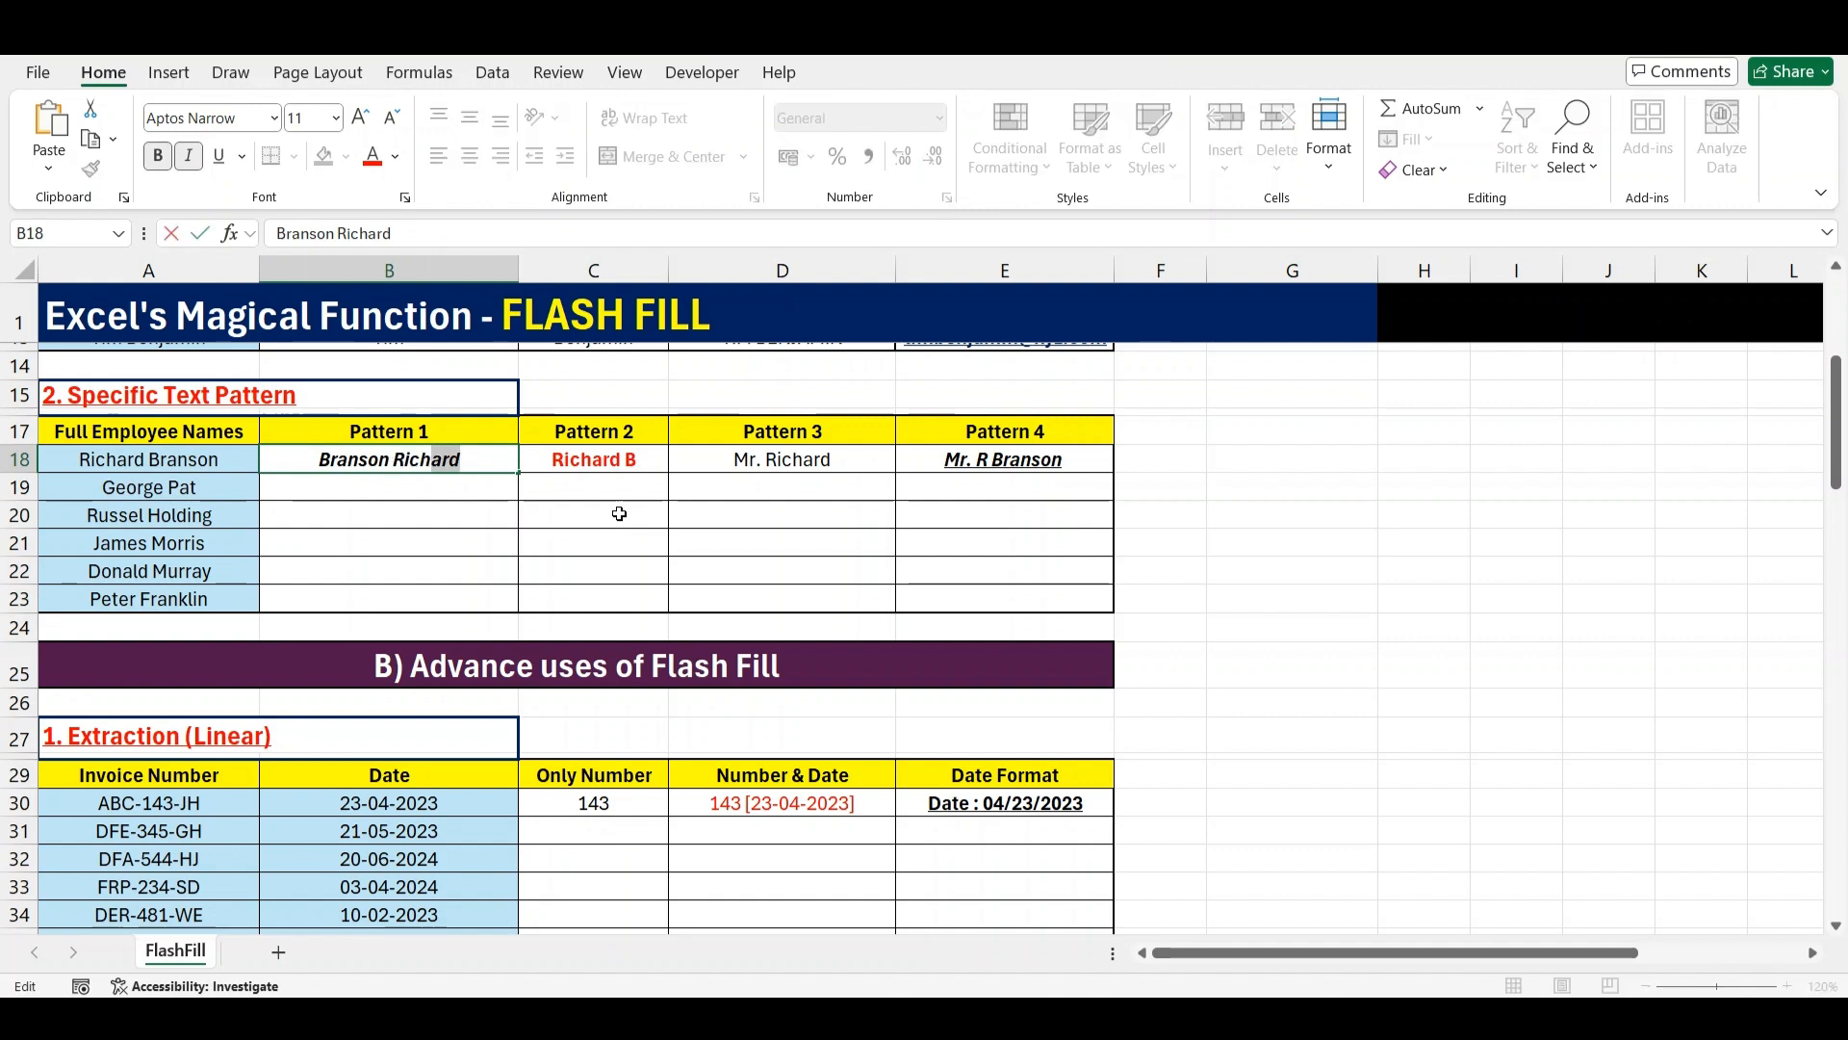
key("ctrl+shift+Left")
key("Escape")
key("Down")
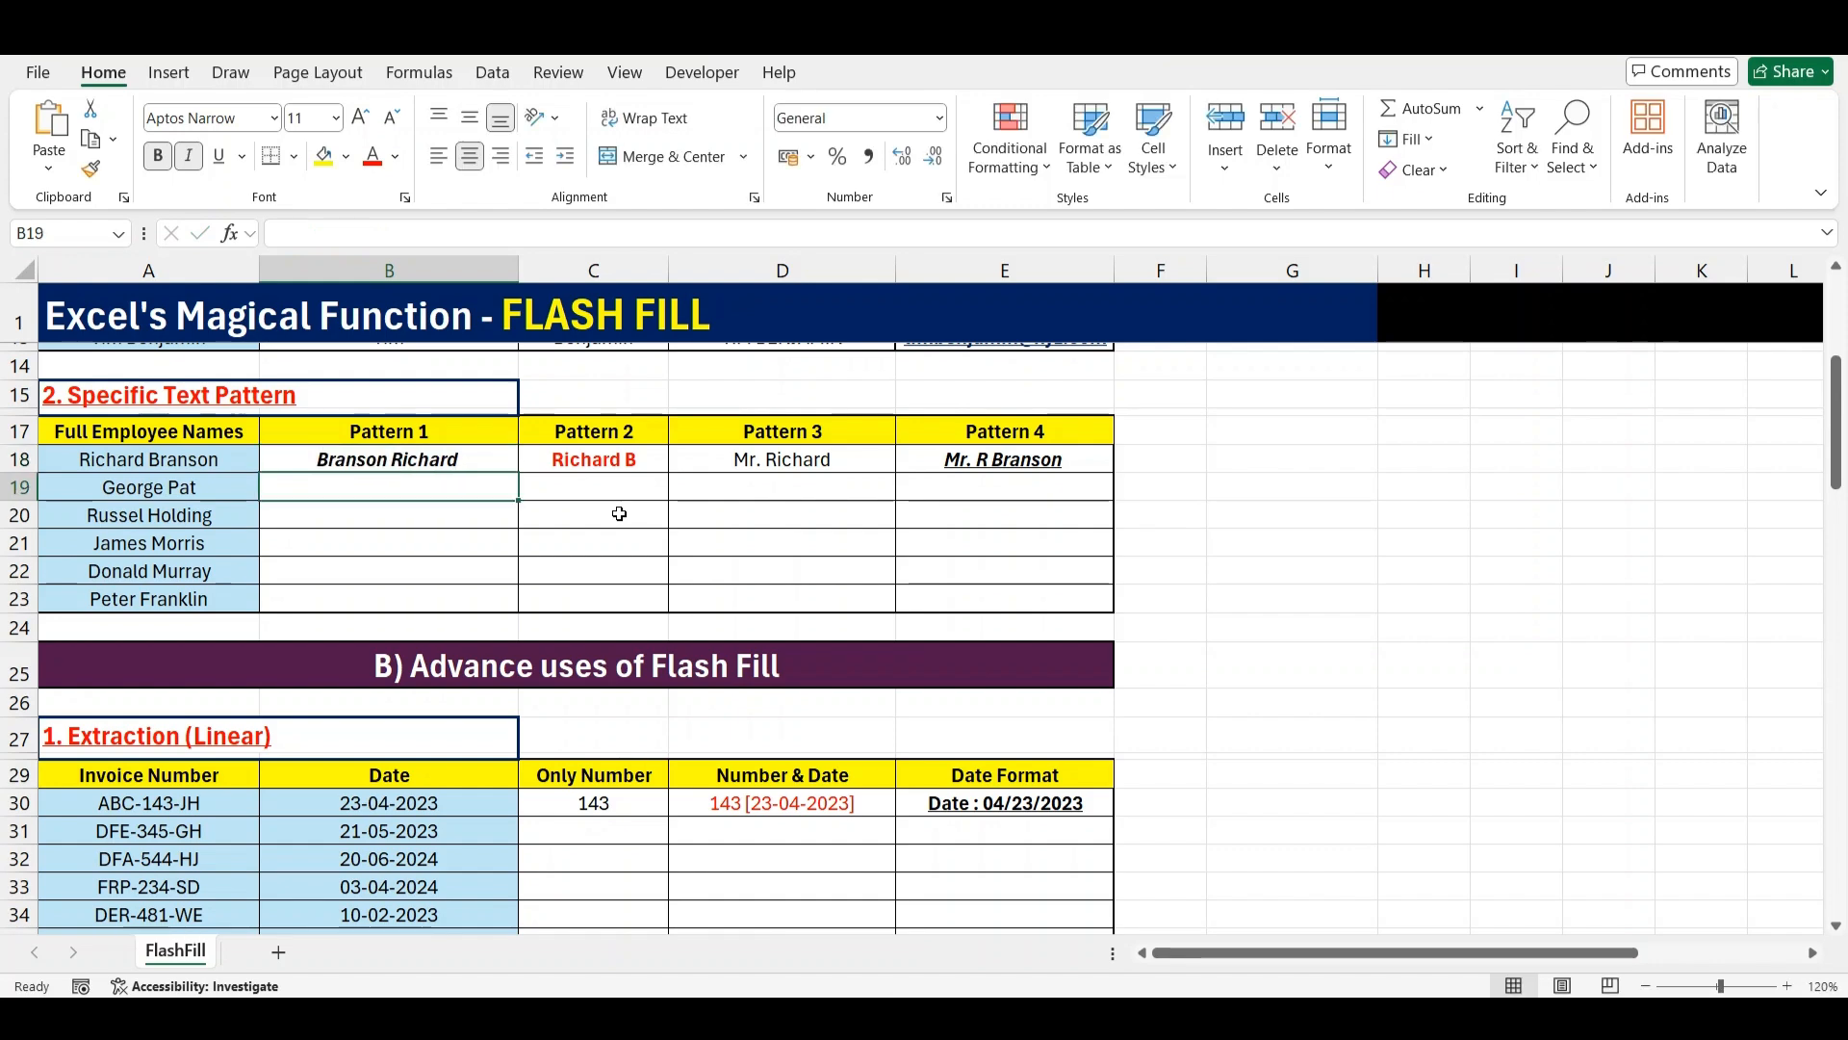
key("ctrl+e")
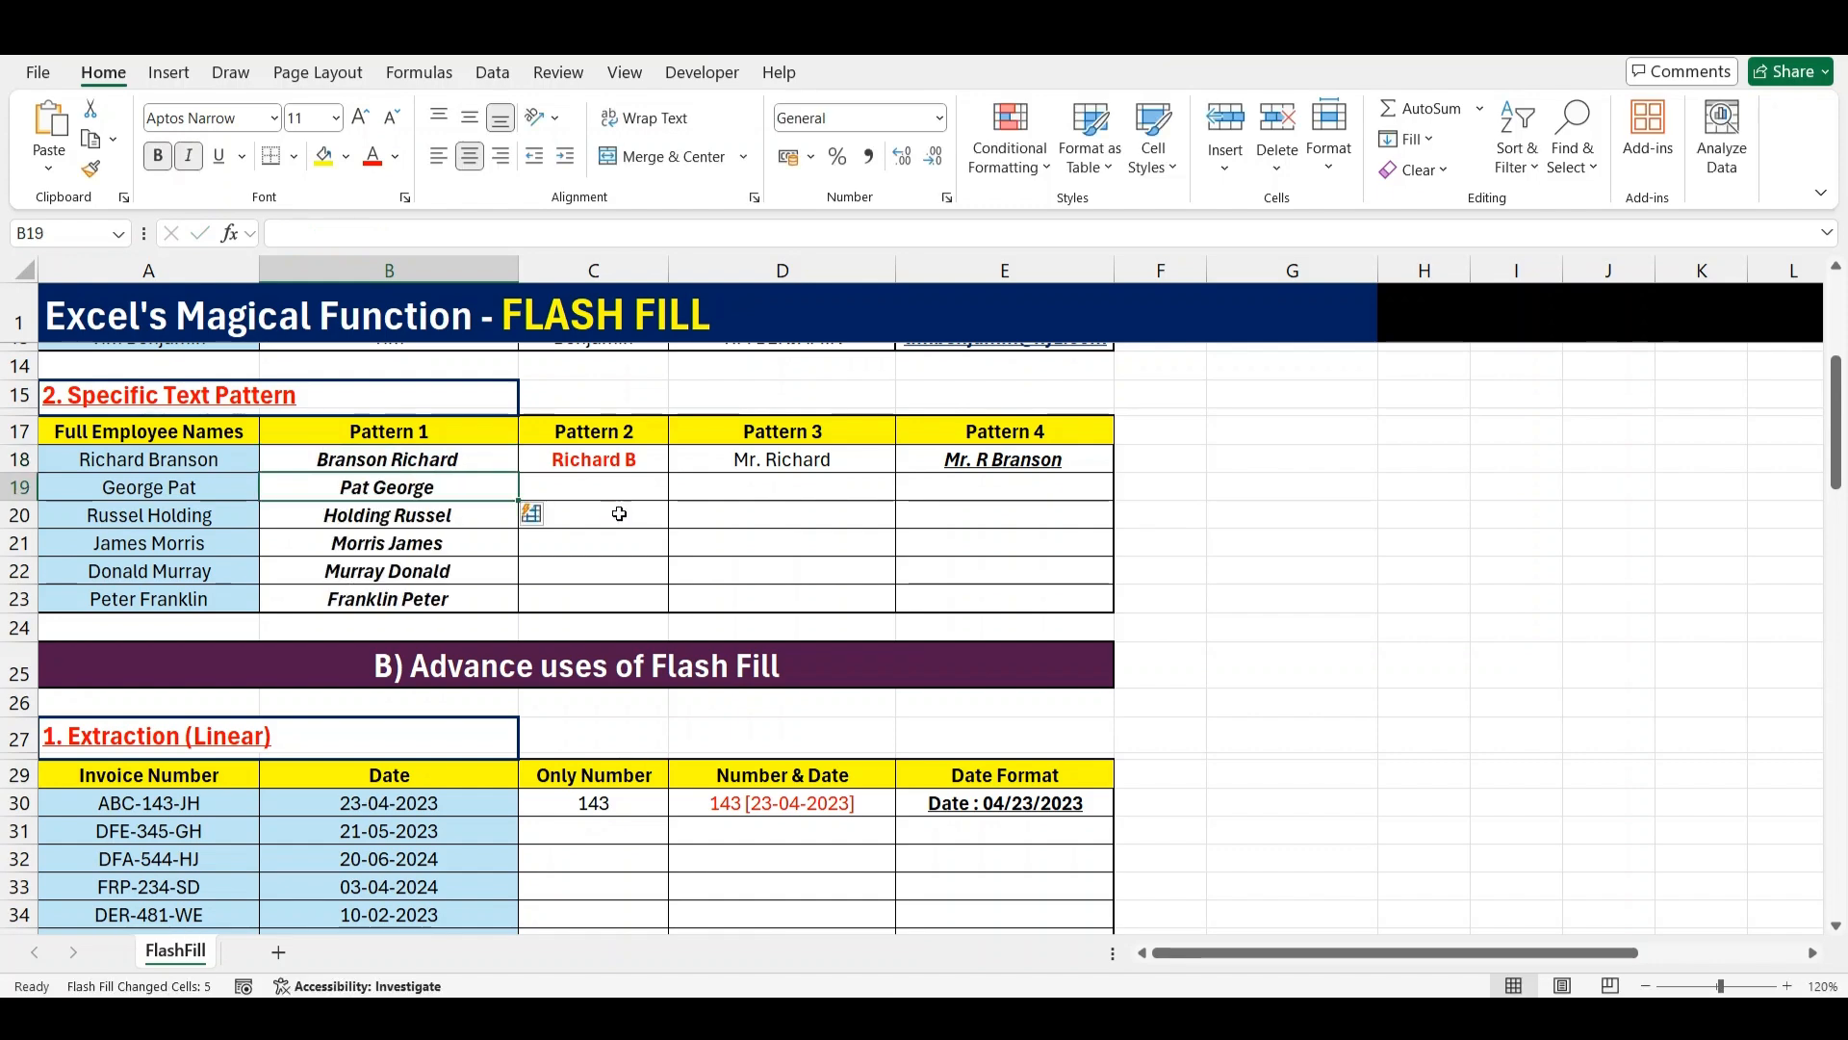
Flash Fill the Pattern 2 column from C19, following the first-name-plus-last-initial example in C18
key("Up")
key("Right")
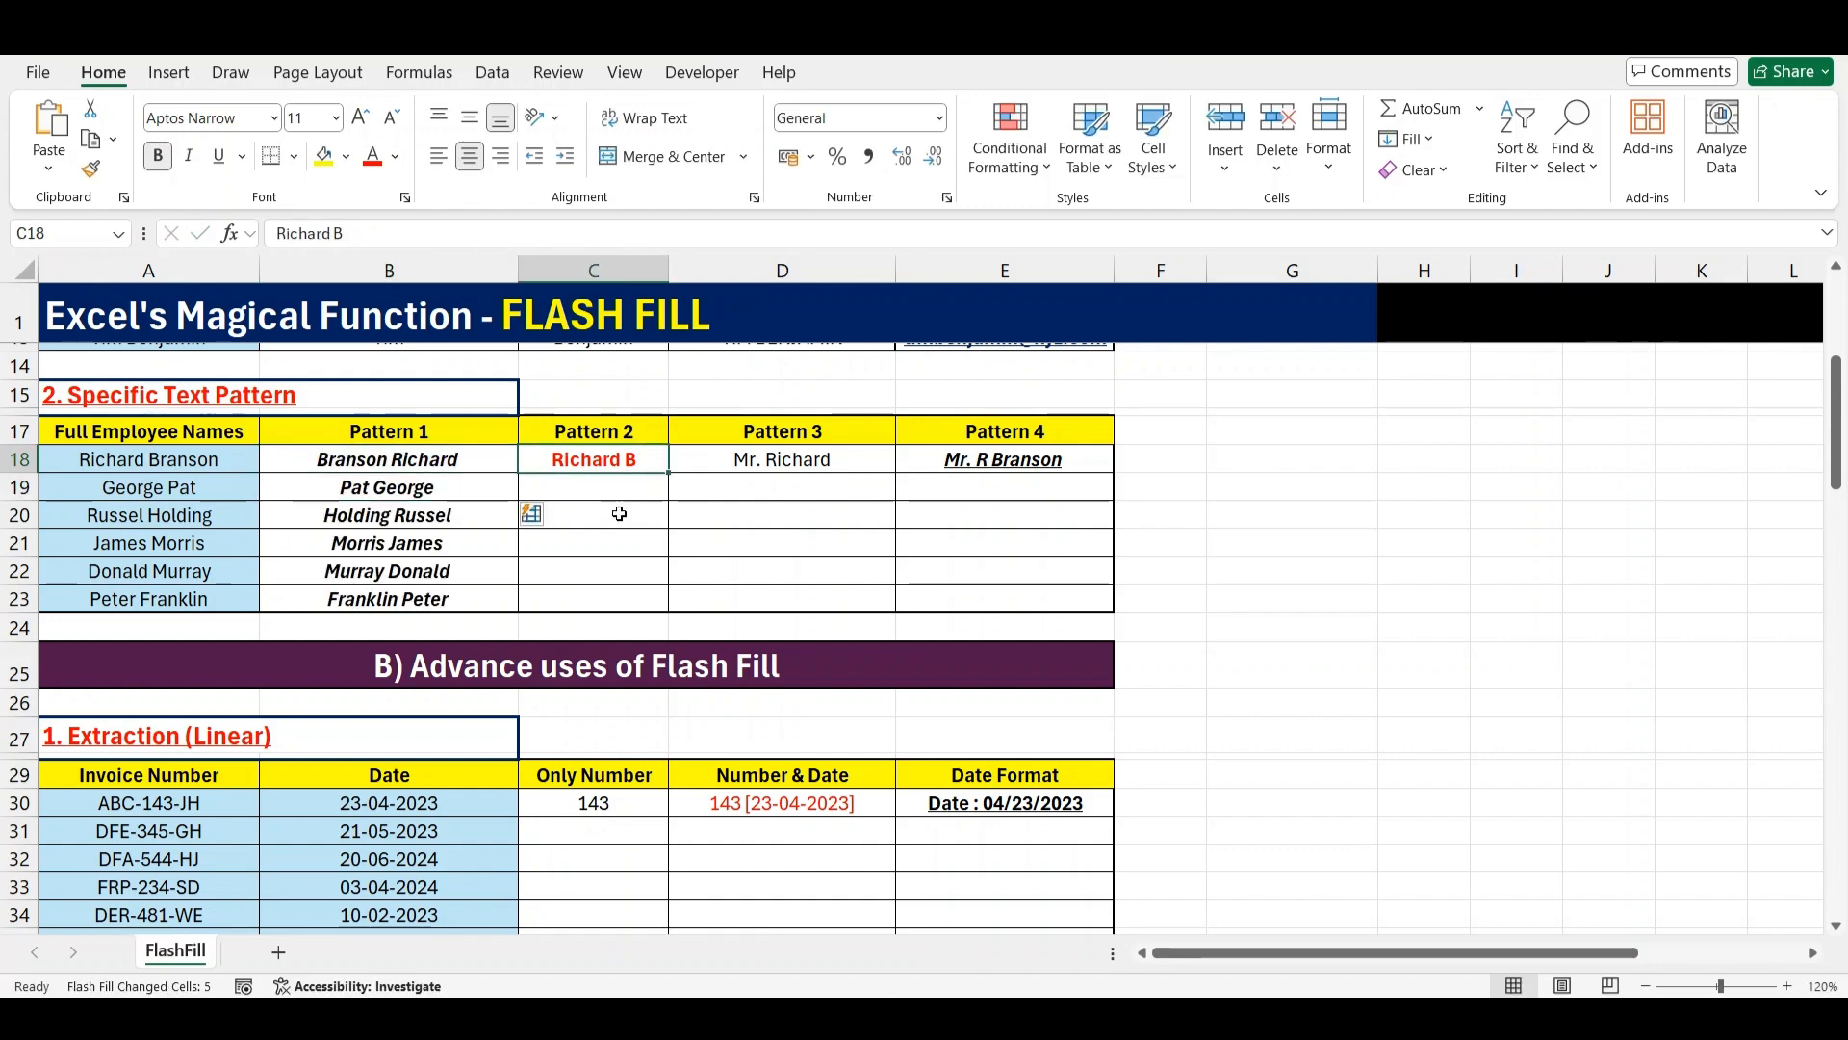
scroll(619, 514, "up", 1)
key("Right")
left_click(619, 513)
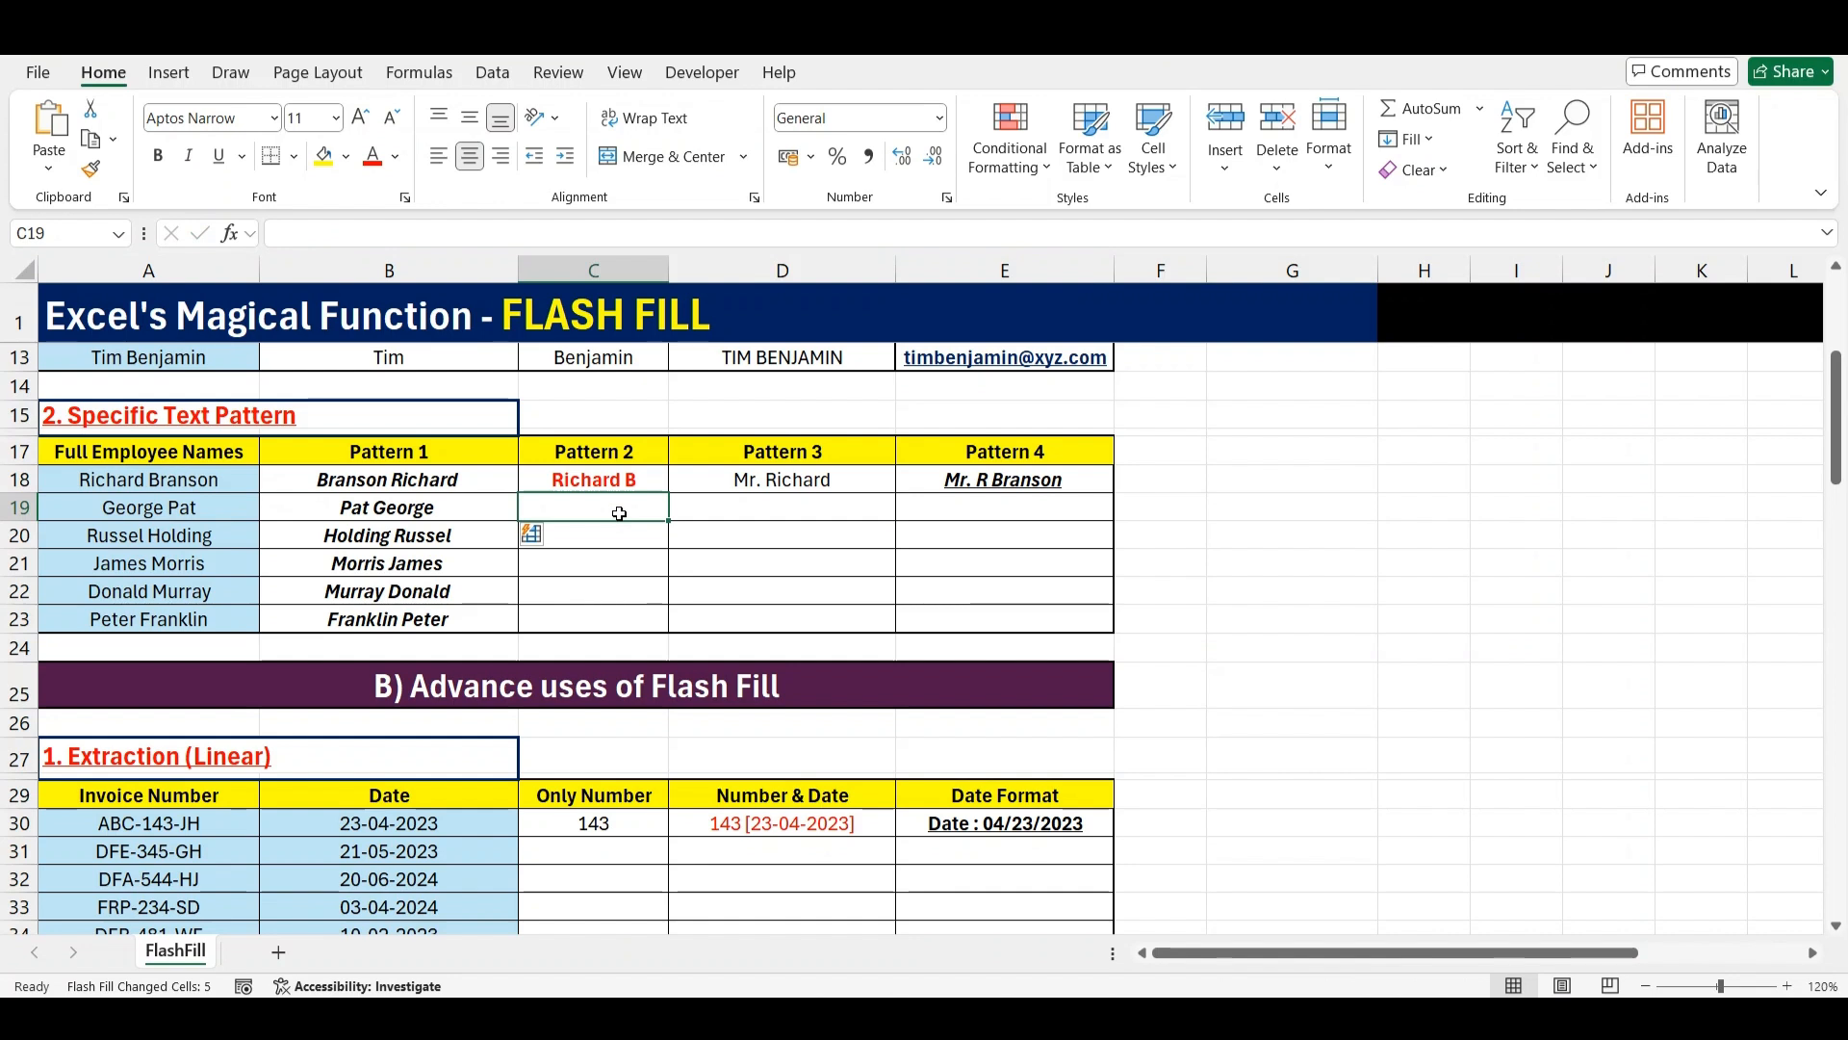
key("ctrl+e")
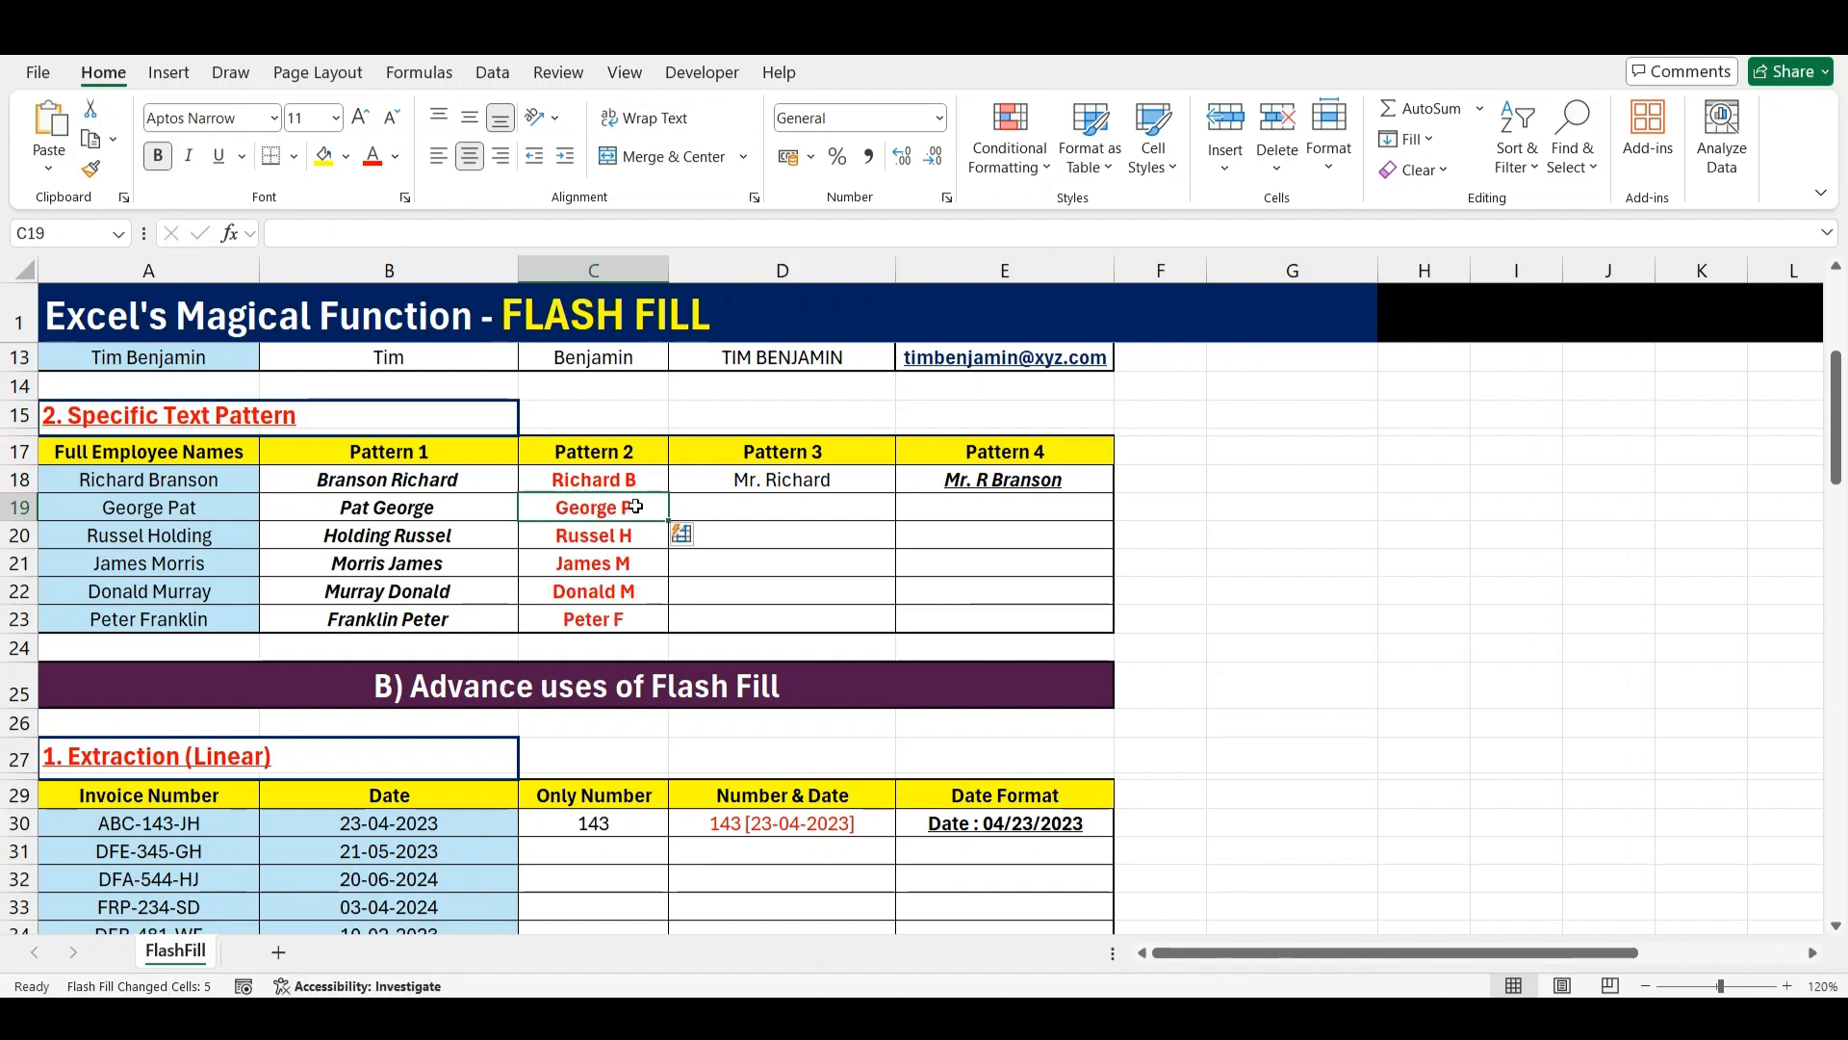
Try to Flash Fill the Pattern 3 column from D19 using only the example in D18
left_click(786, 514)
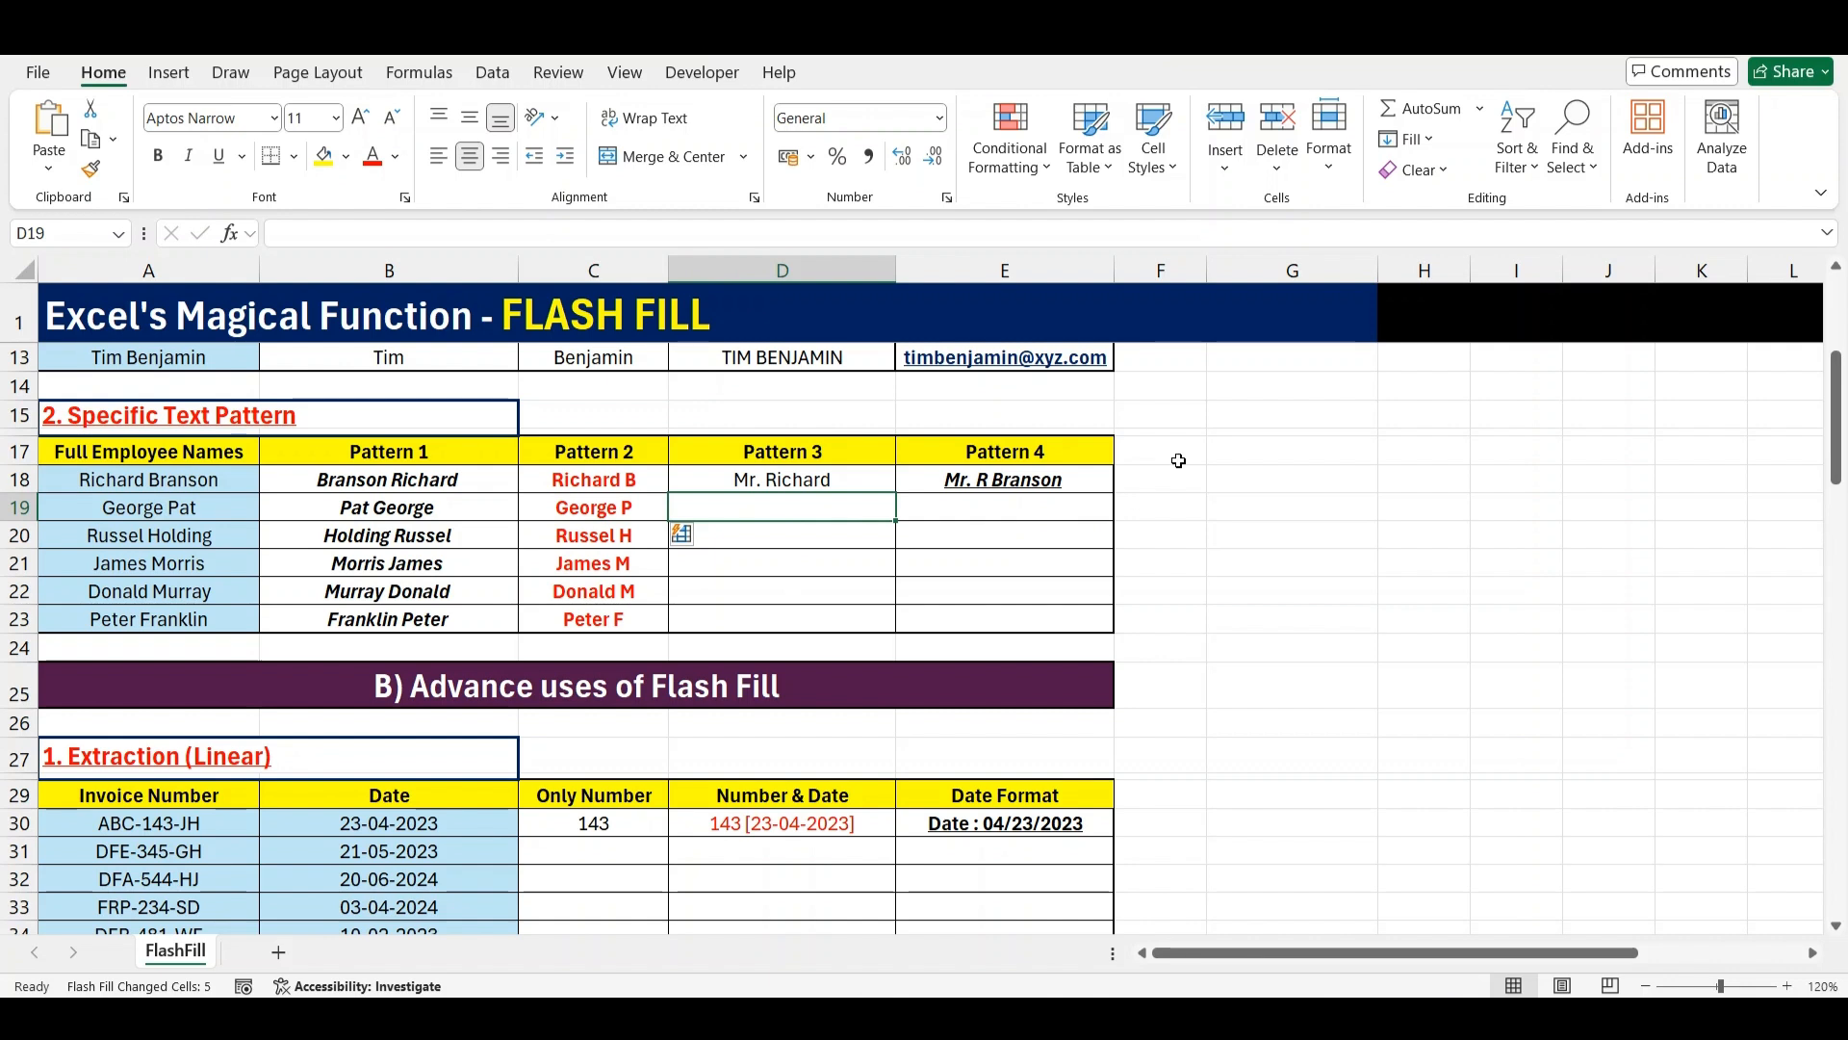
key("ctrl+e")
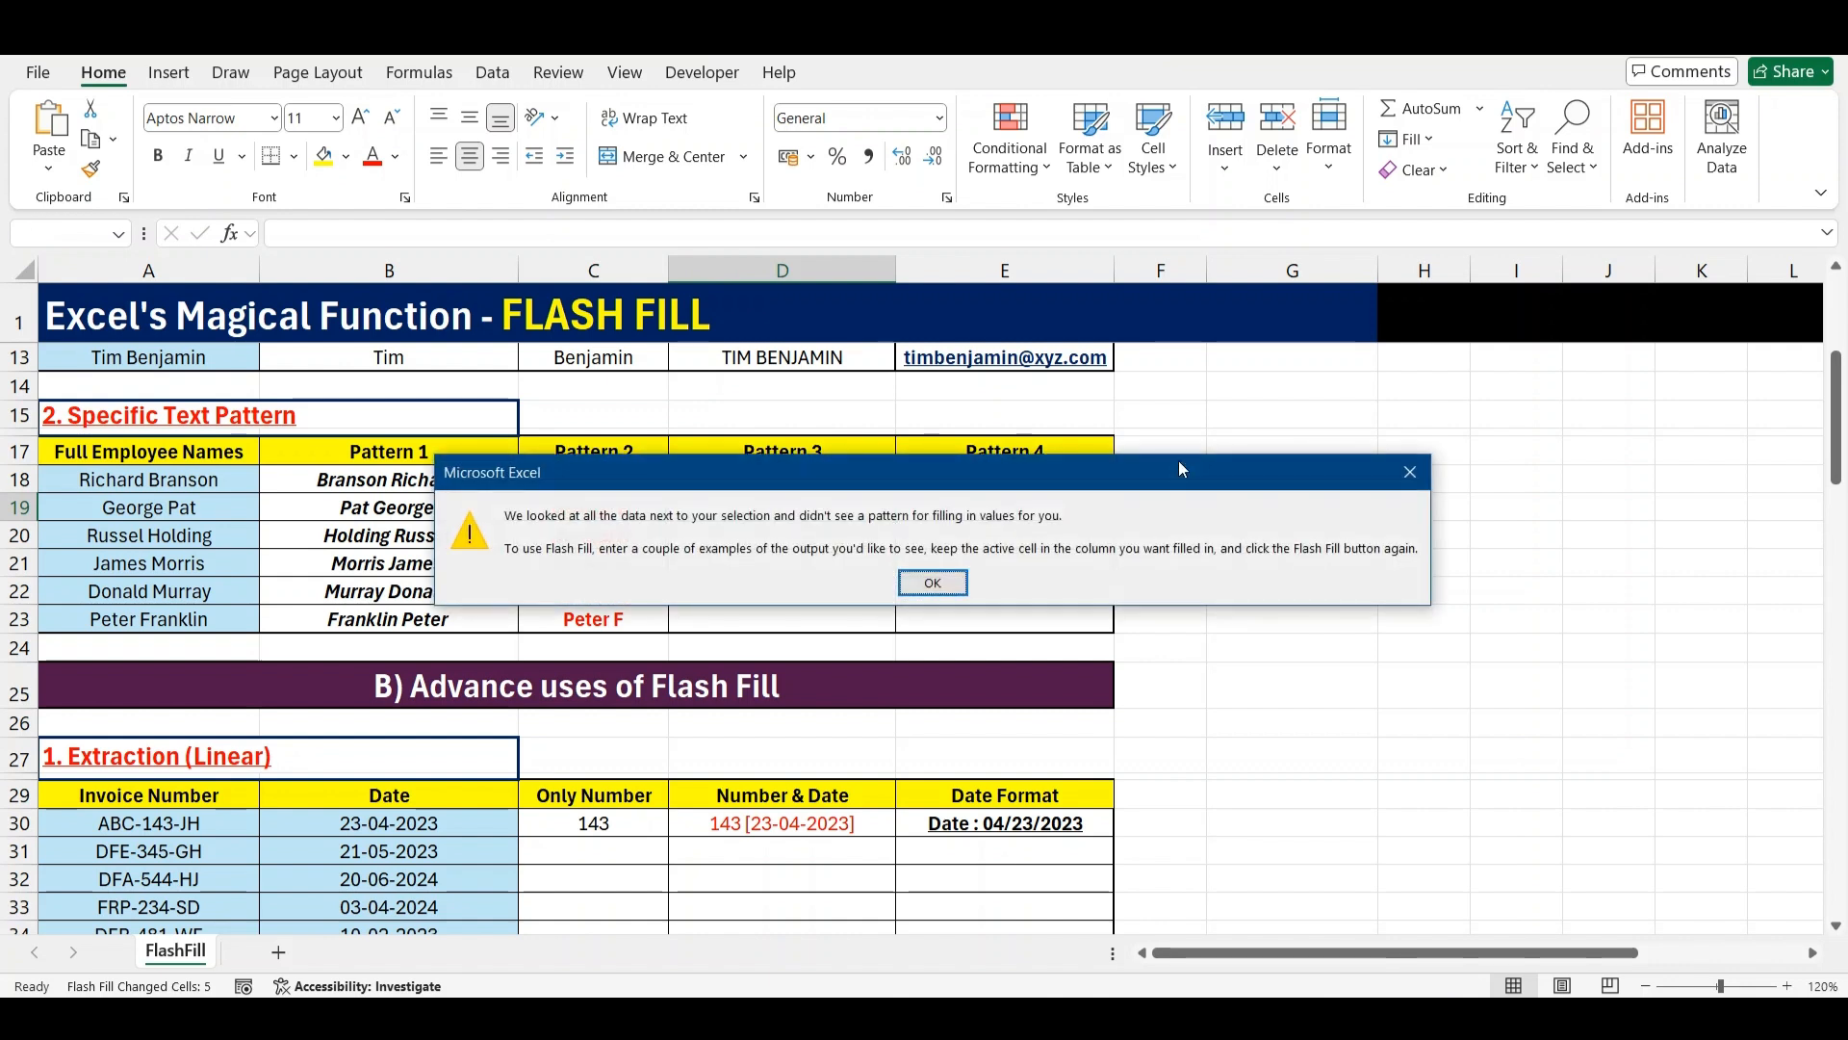
key("Return")
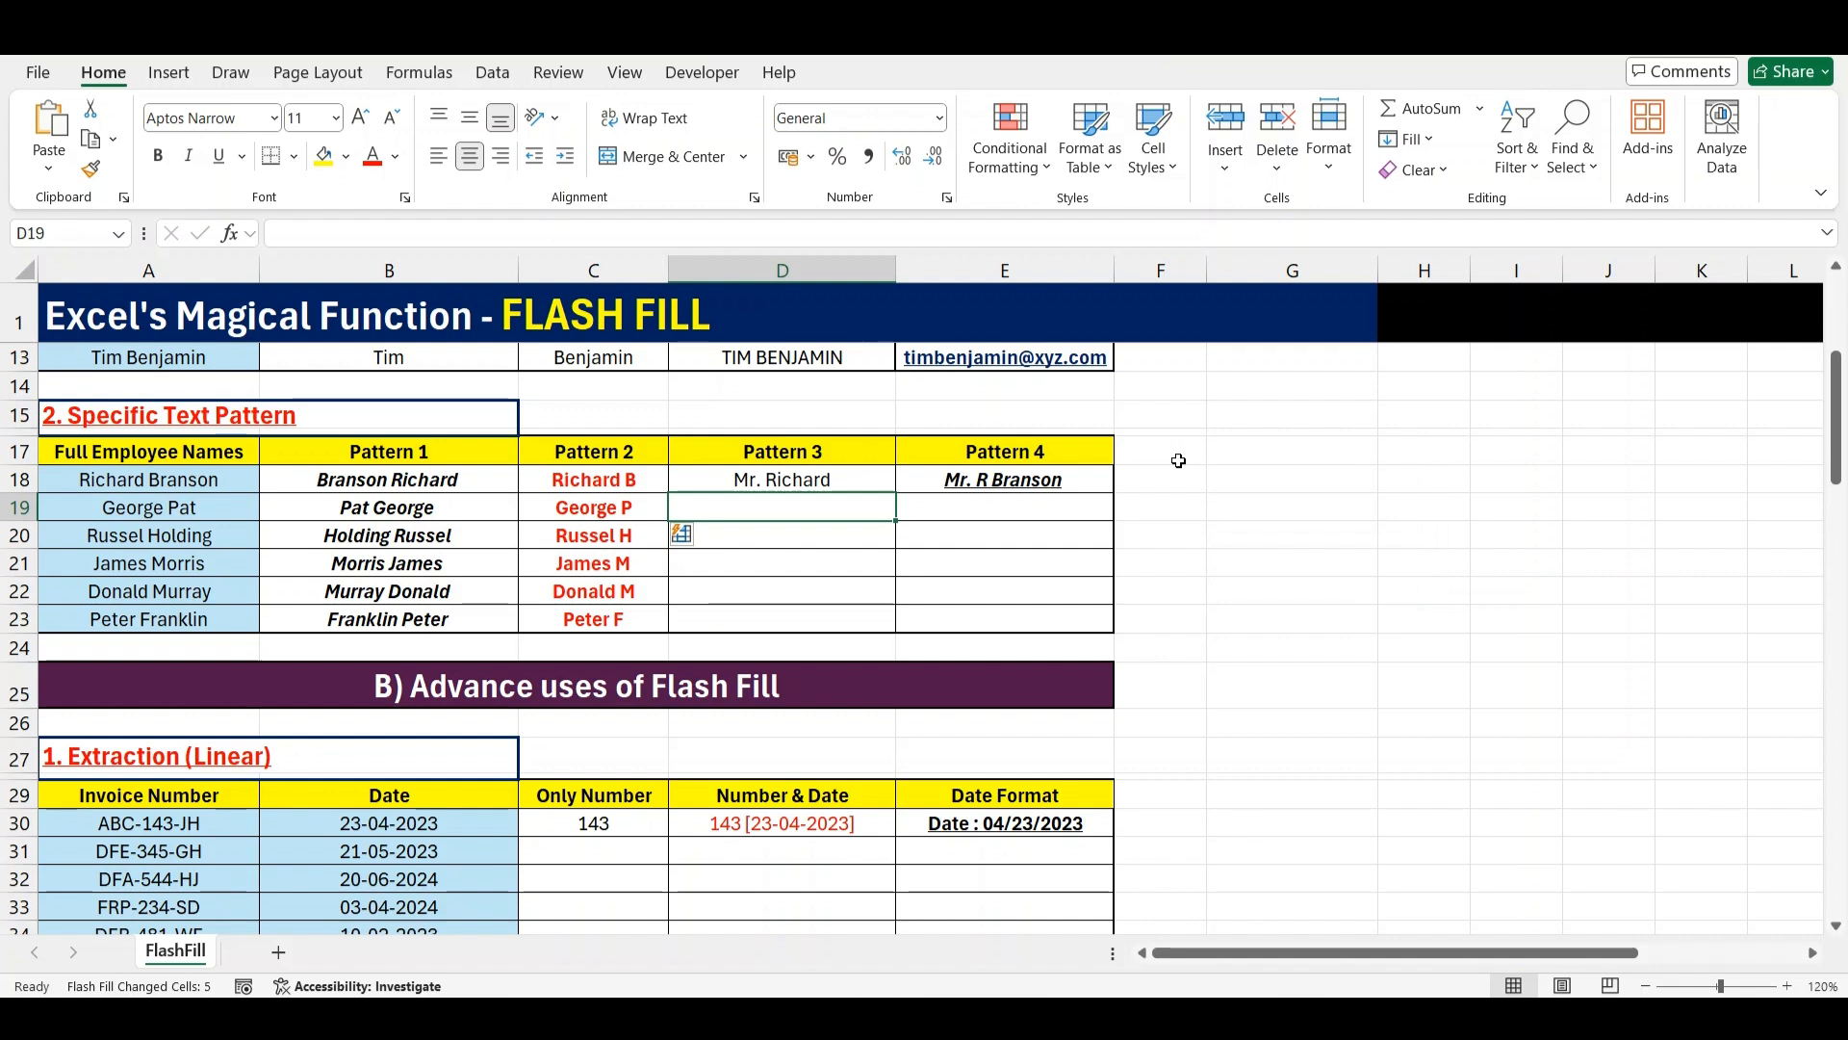
Enter "Mr." plus the employee's first name in D19 as a second example, and Flash Fill the Pattern 3 column from D20
type("Mr. ")
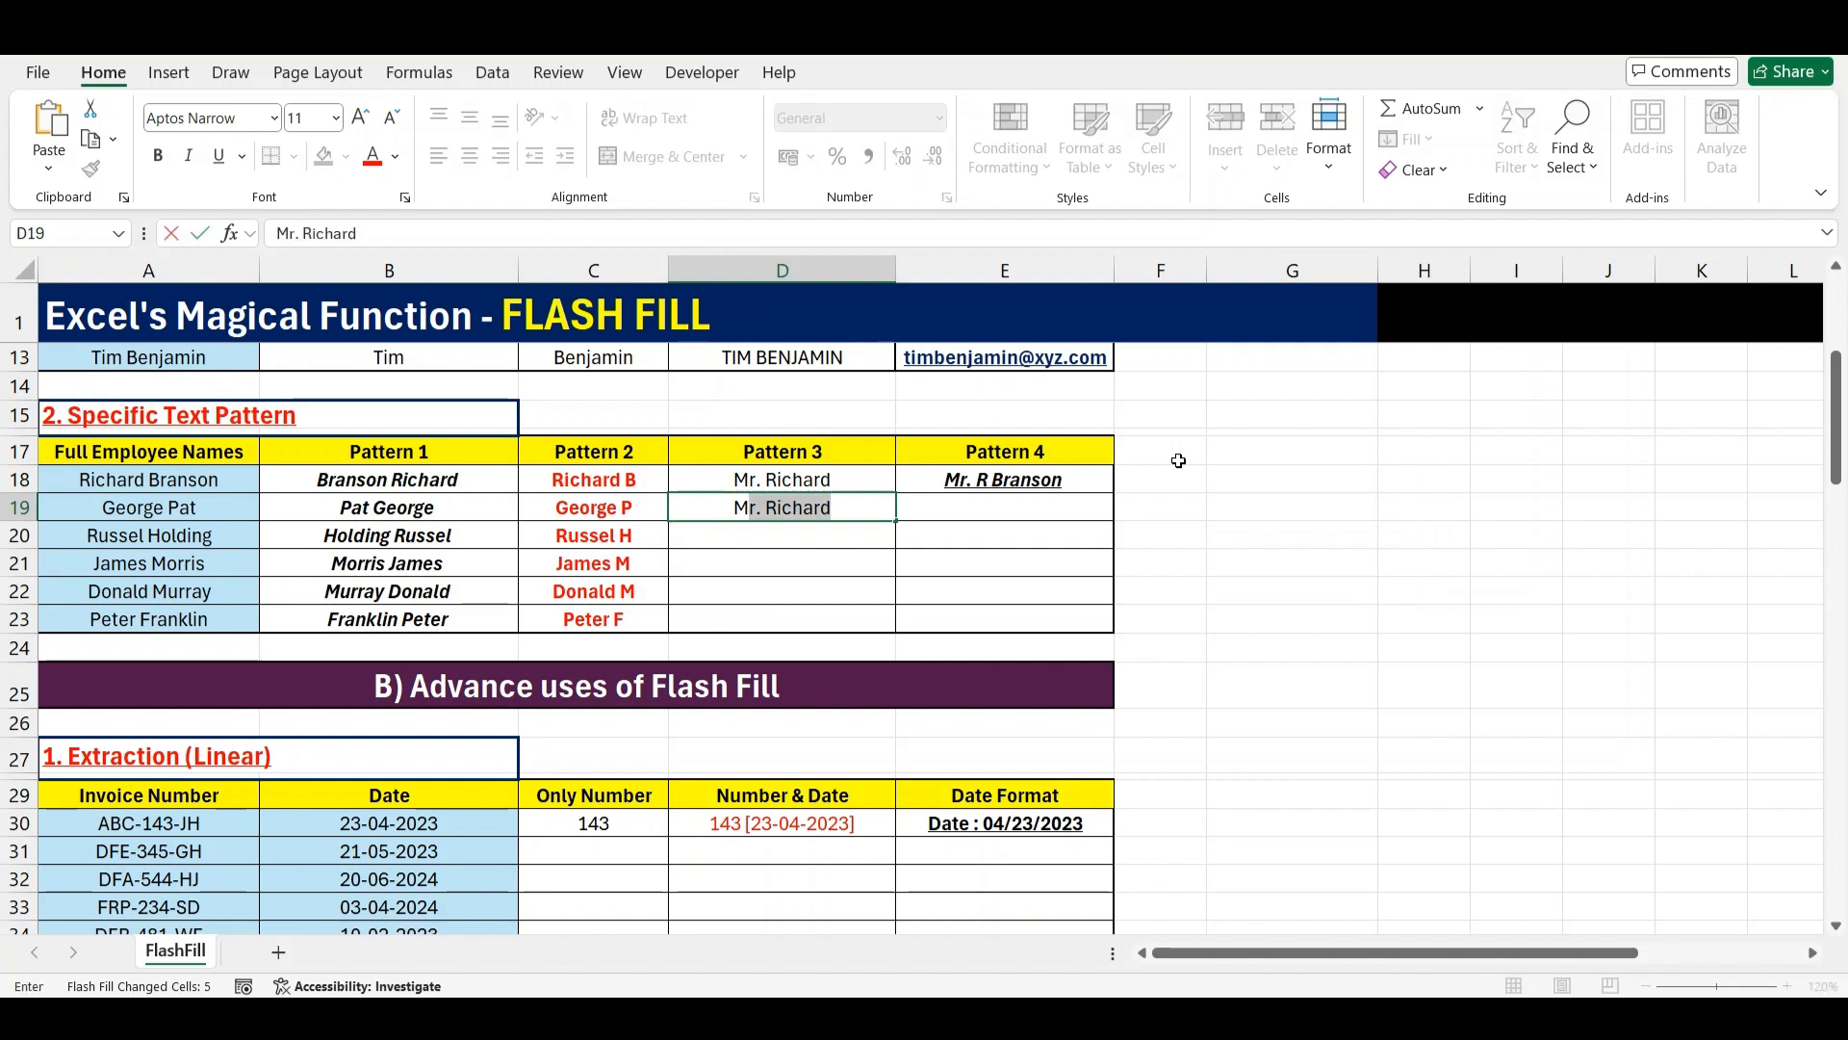
type("George")
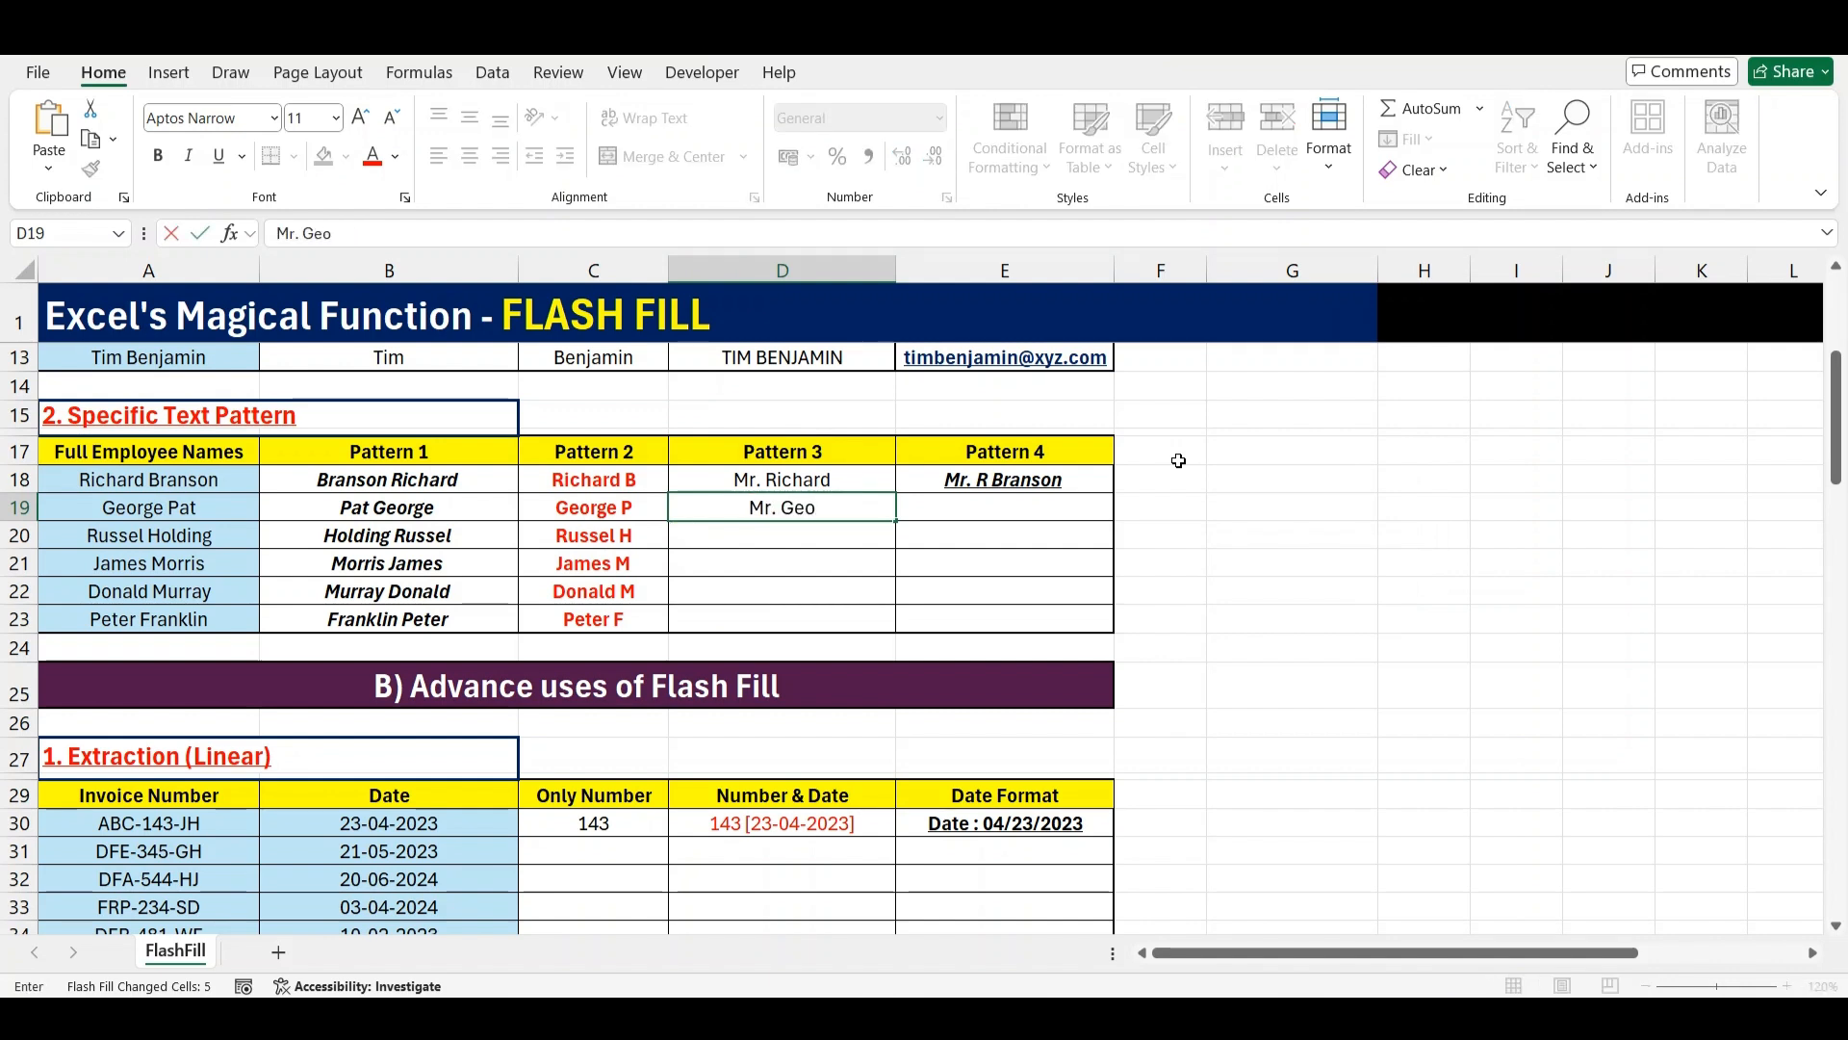
key("Return")
key("ctrl+e")
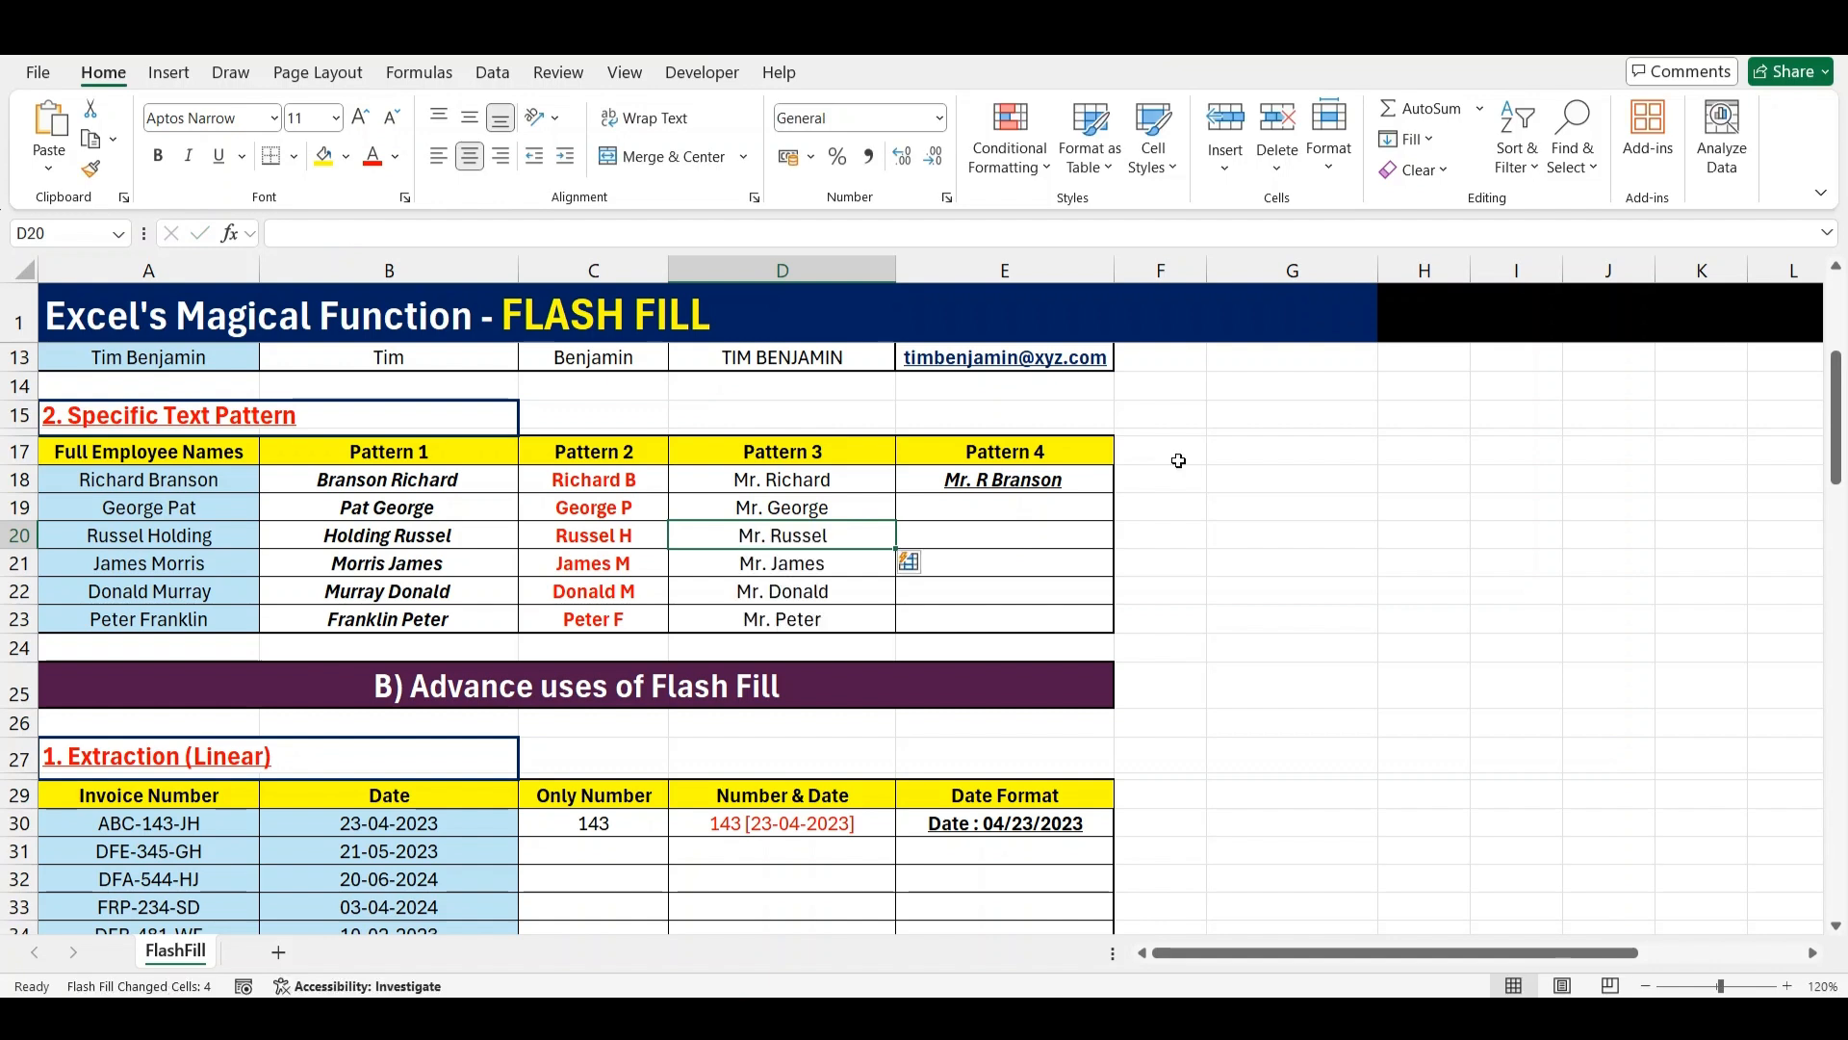
Flash Fill the Pattern 4 column from E19, following the title, first initial and last name example in E18
key("Up")
key("Right")
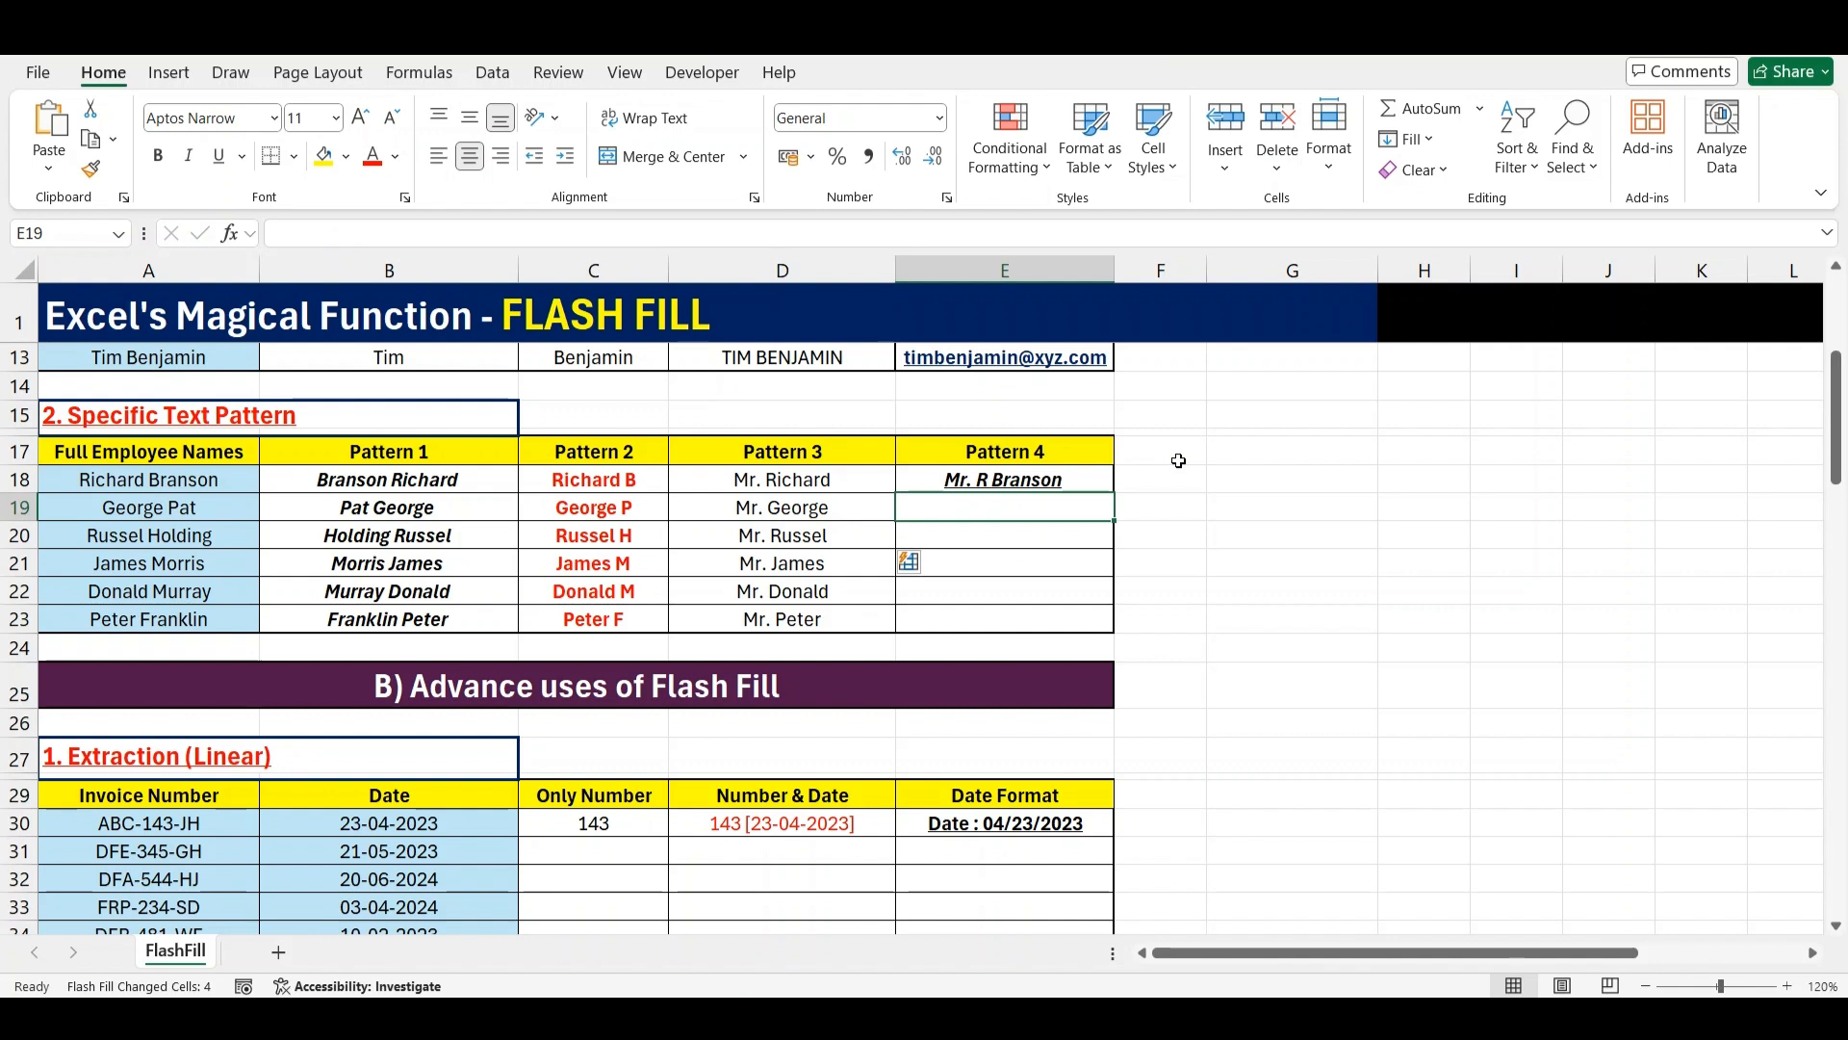
key("Up")
key("Down")
key("ctrl+e")
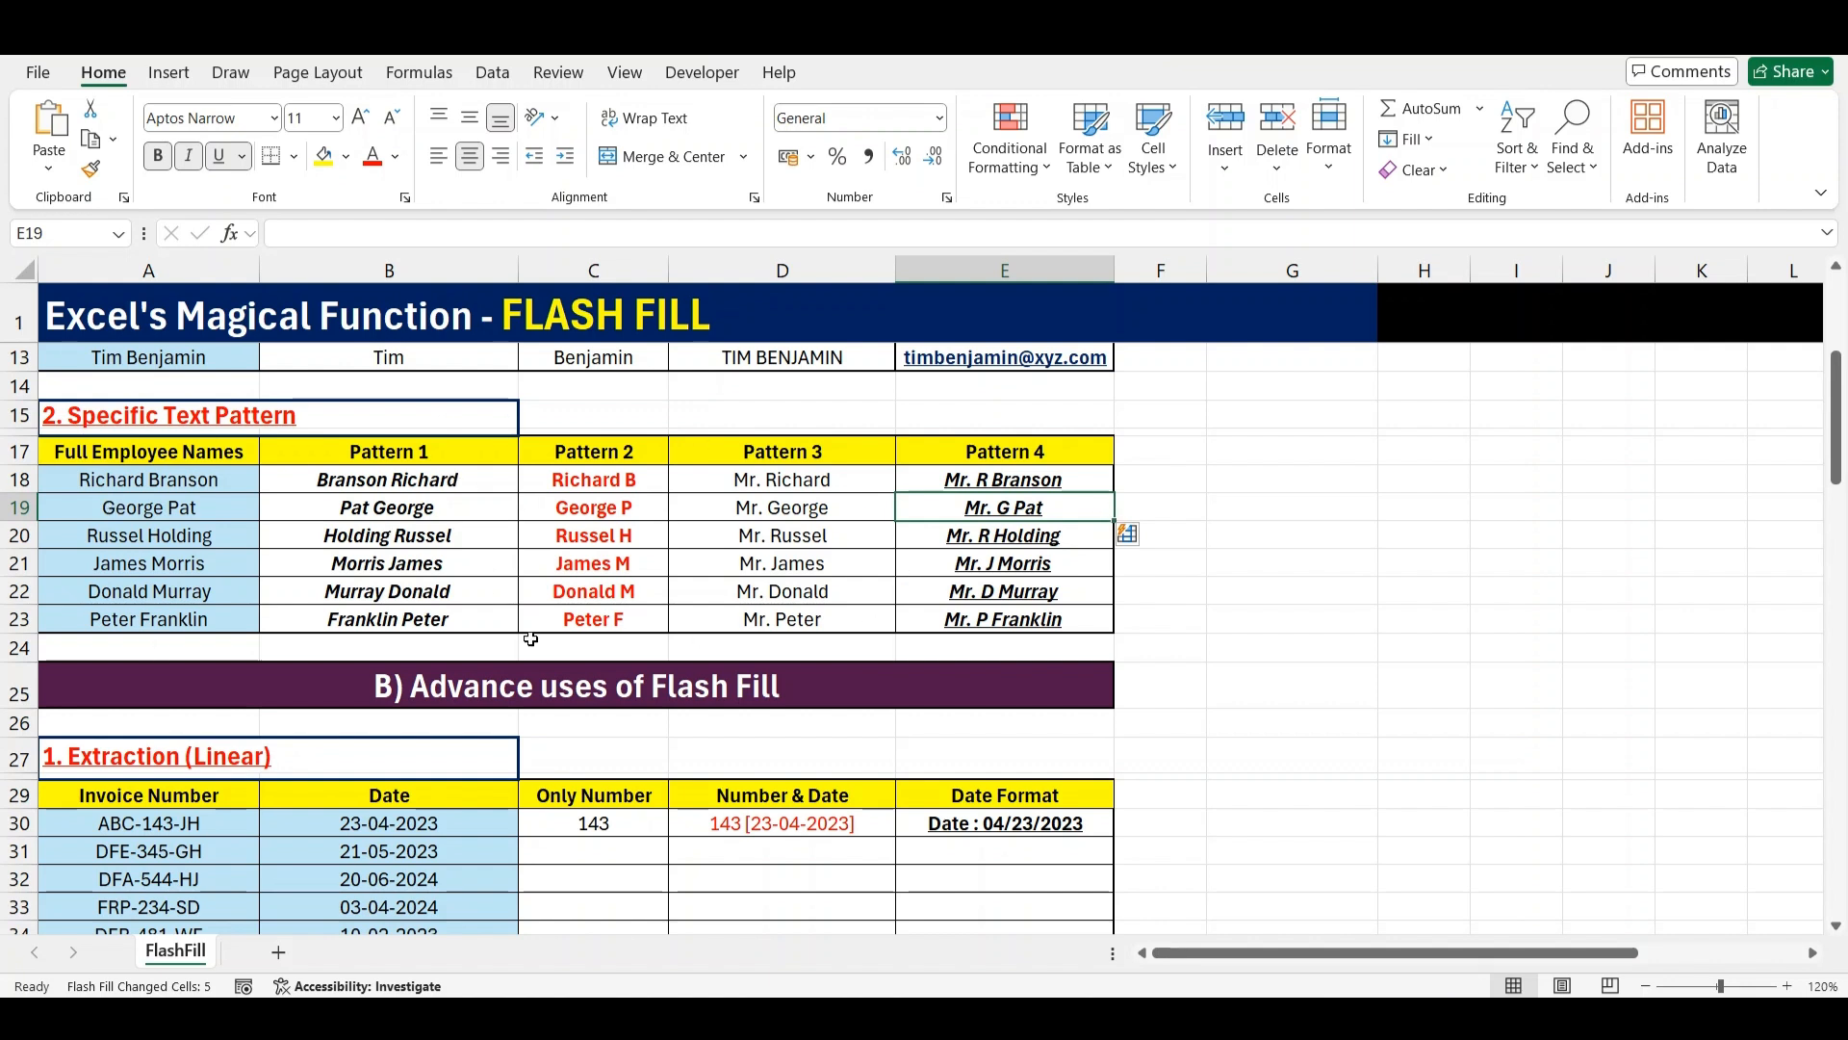
Examine the Advance uses of Flash Fill section and the Extraction (Linear) table's Invoice Number and Date columns
scroll(676, 540, "down", 3)
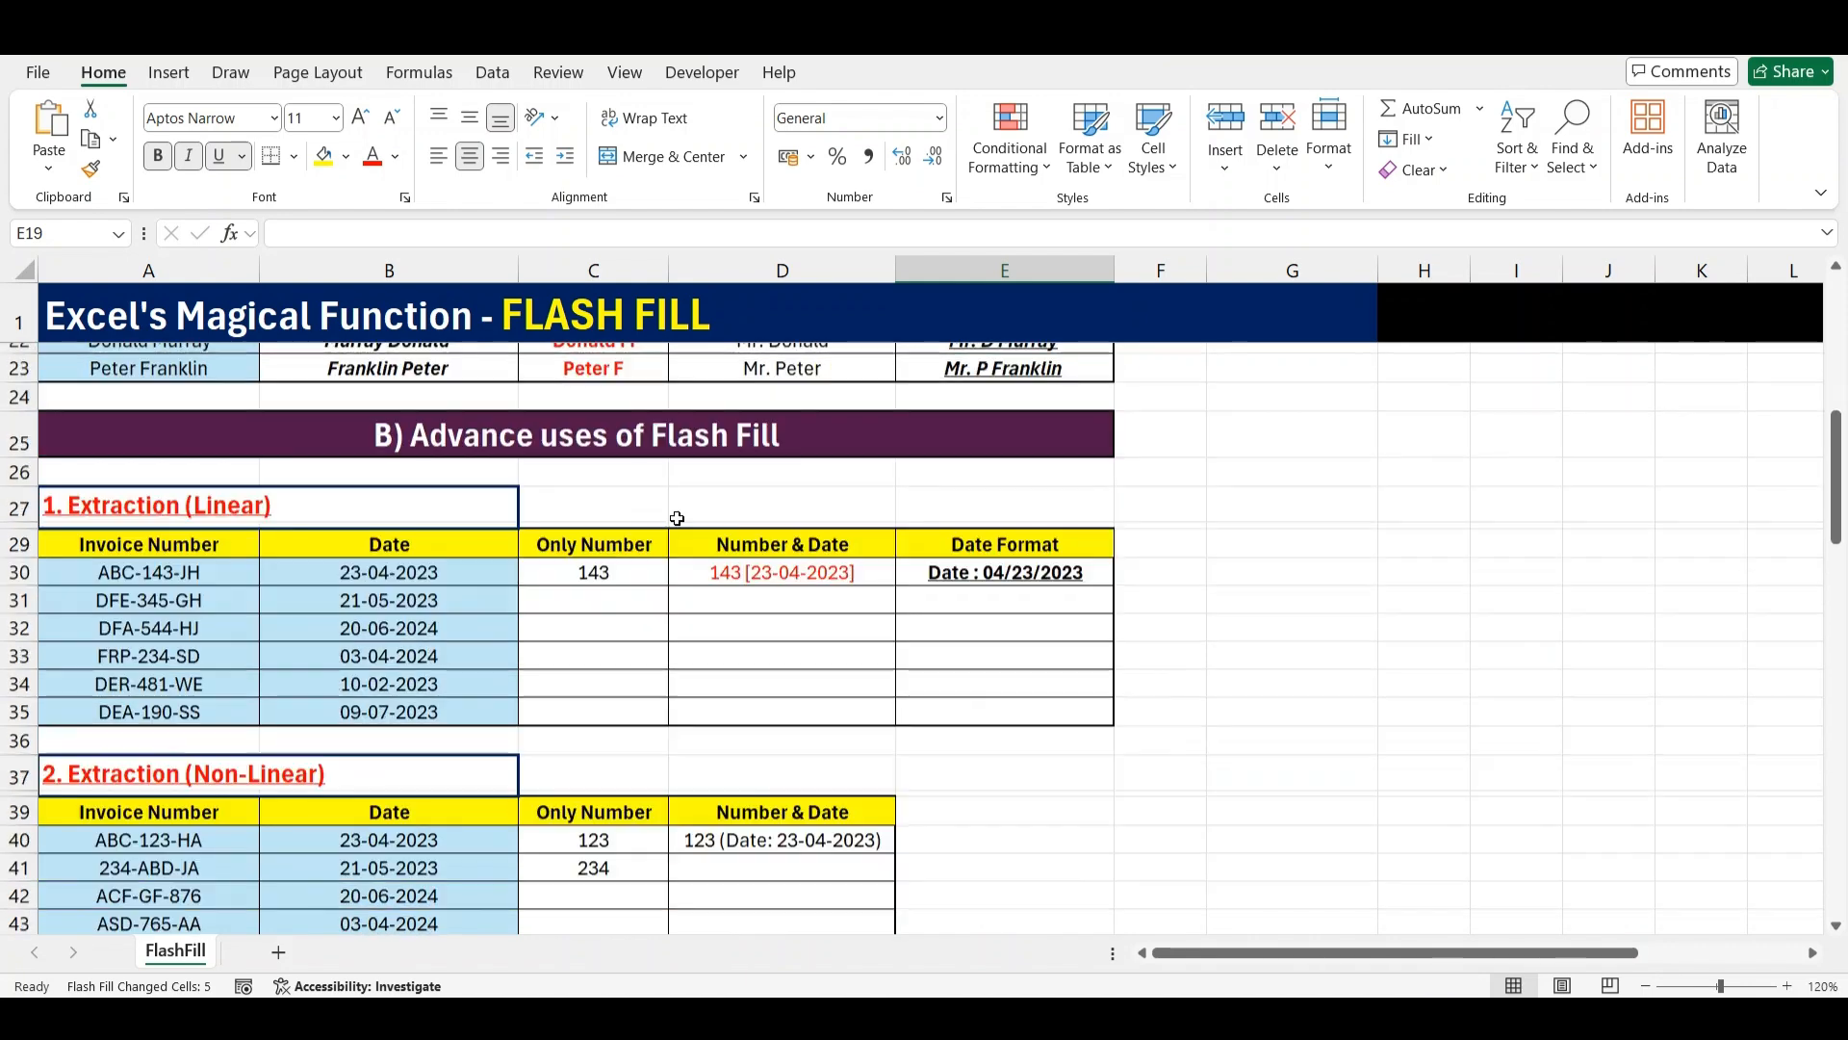
left_click(8, 440)
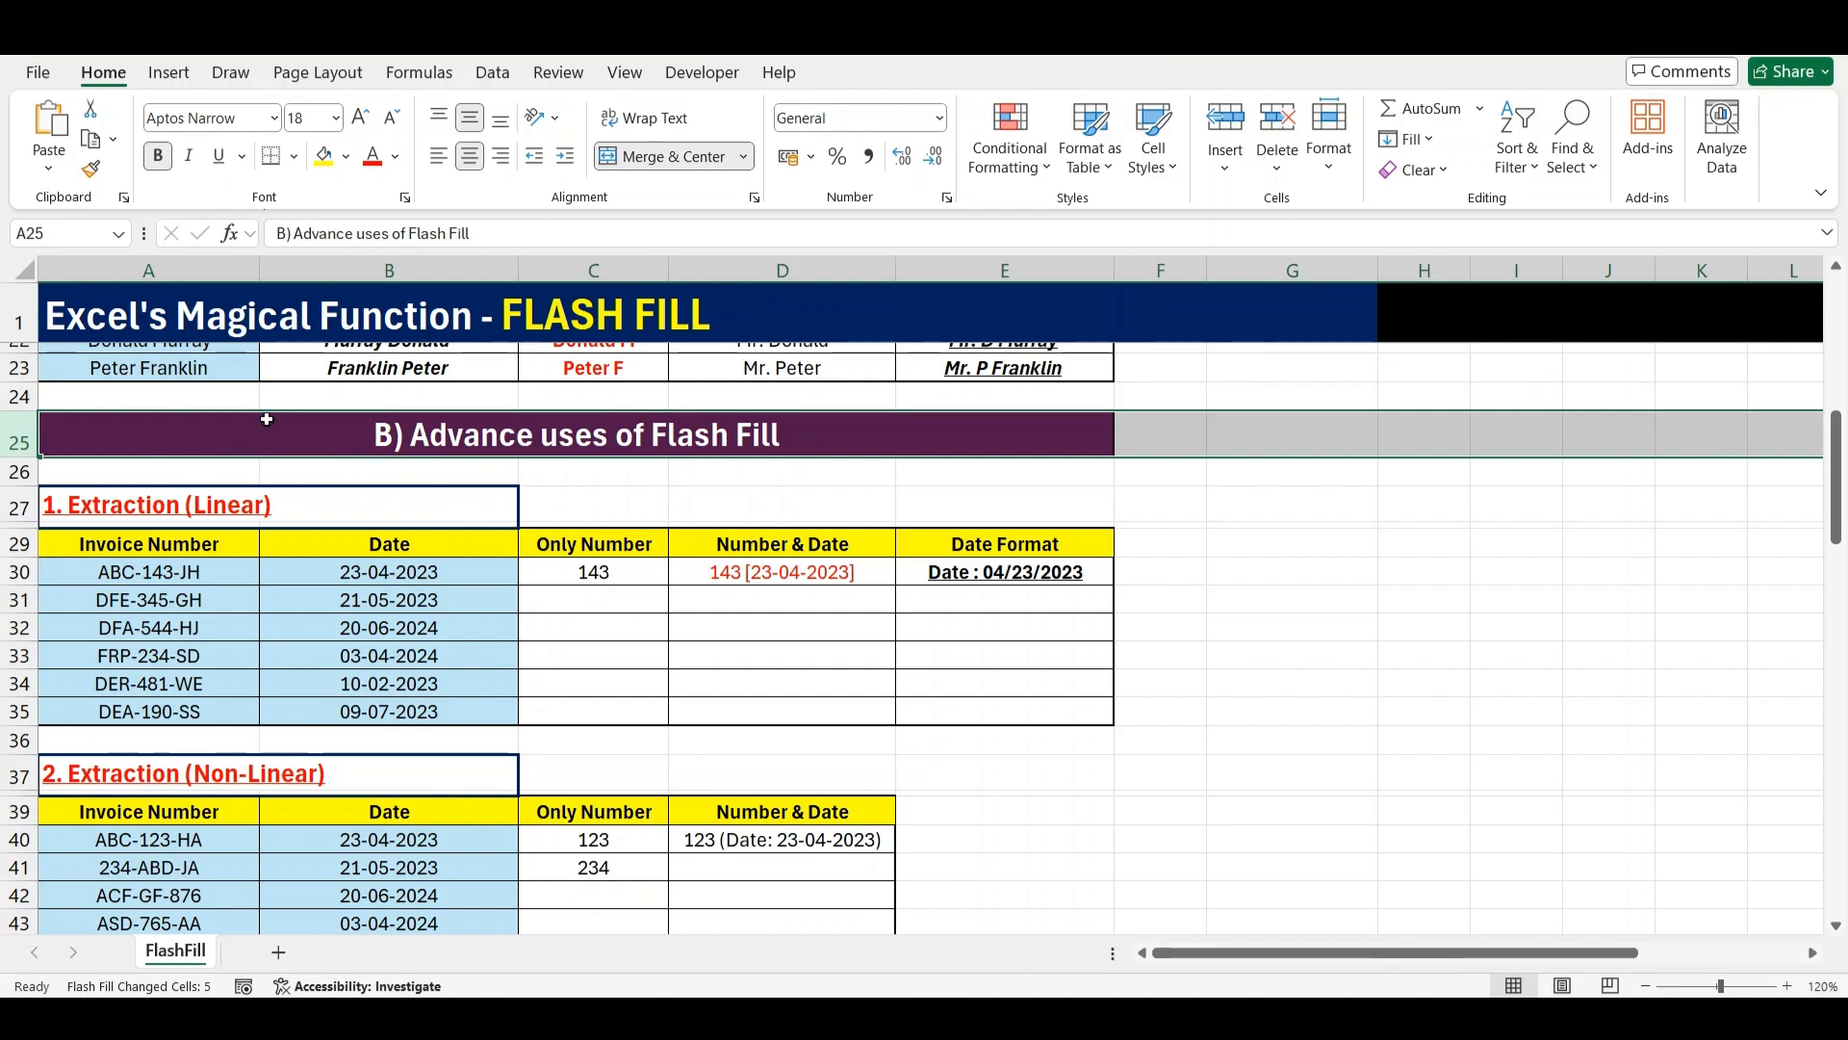
scroll(277, 456, "down", 1)
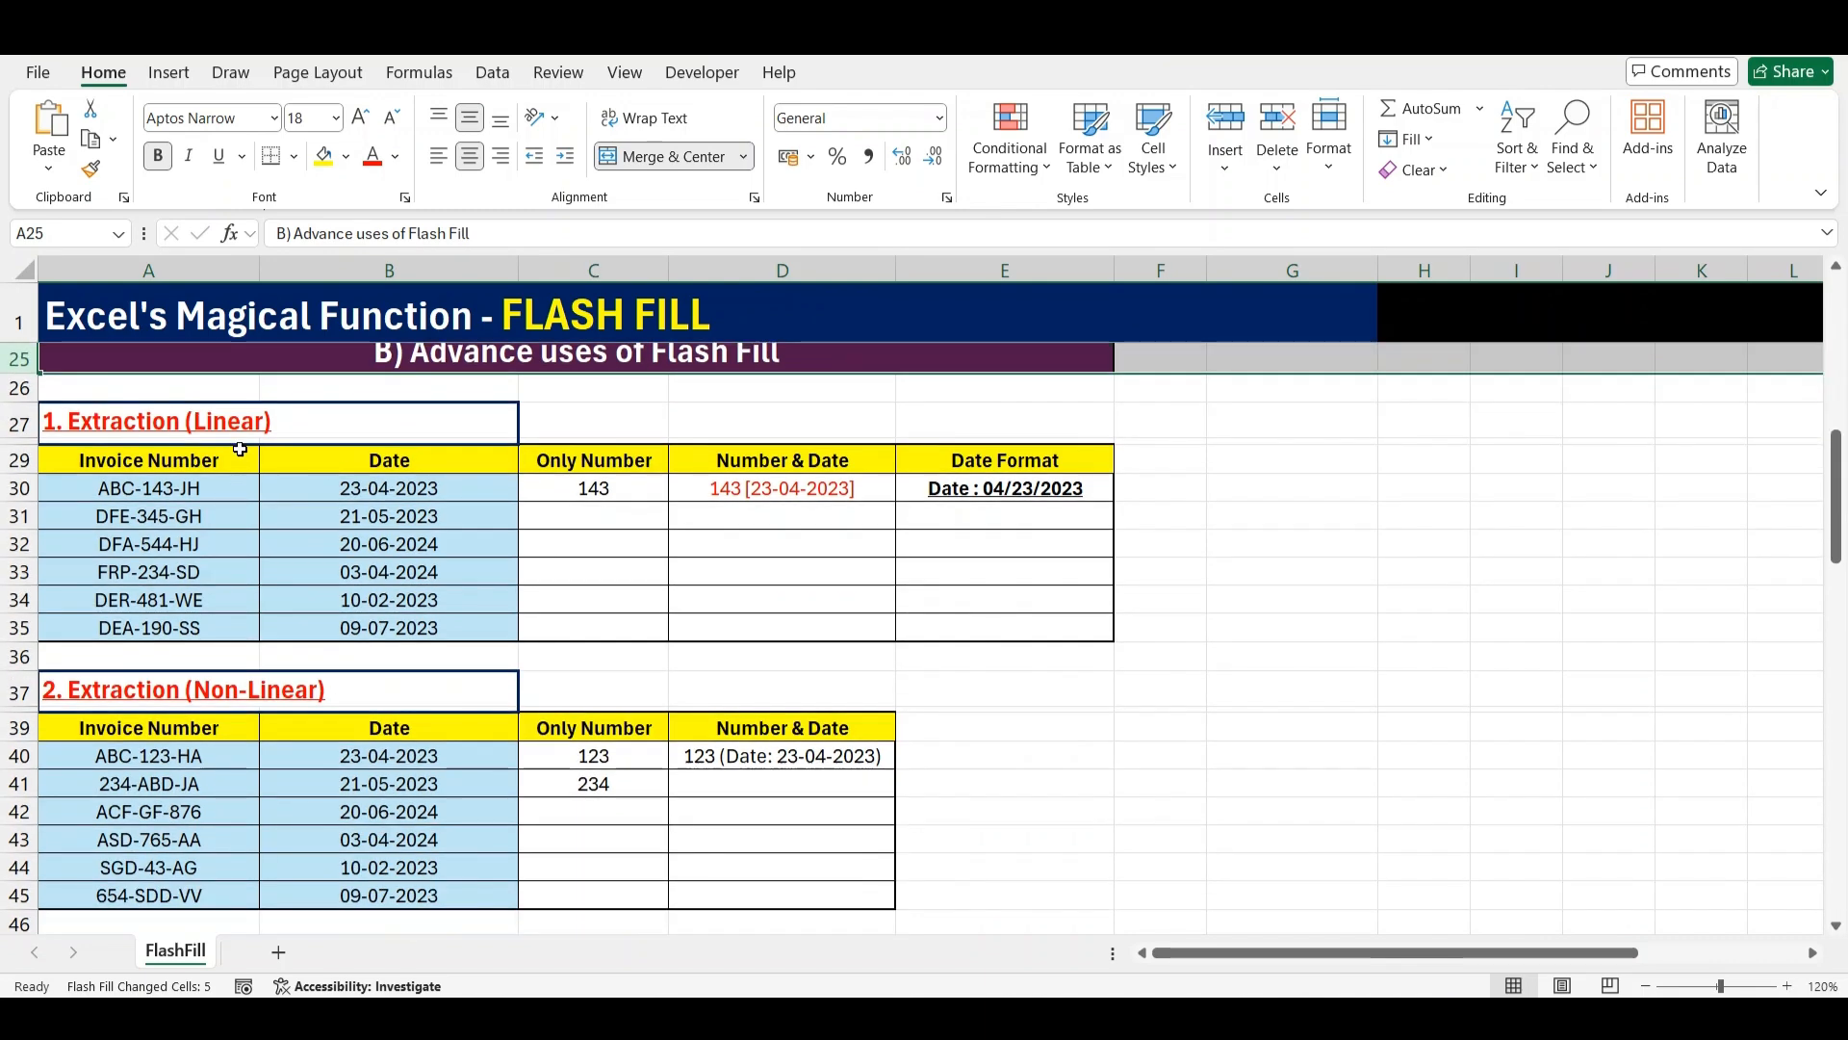
left_click(19, 420)
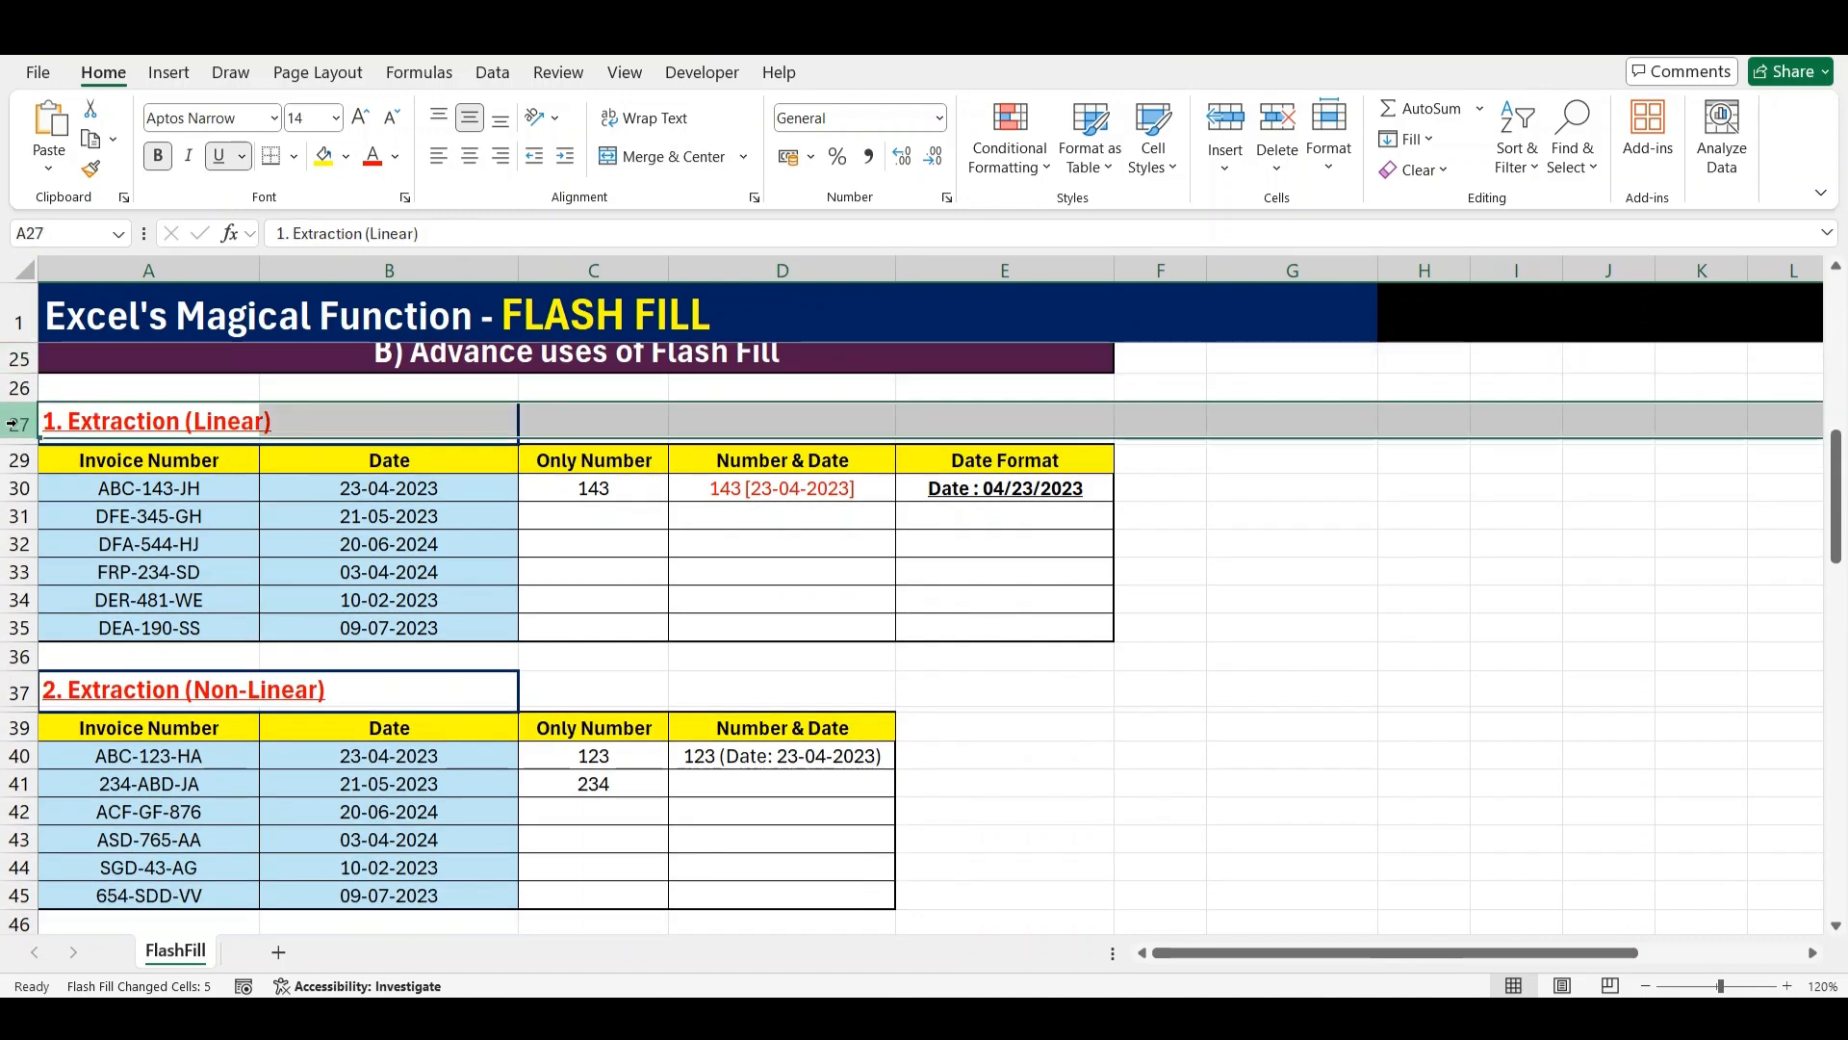
left_click(142, 465)
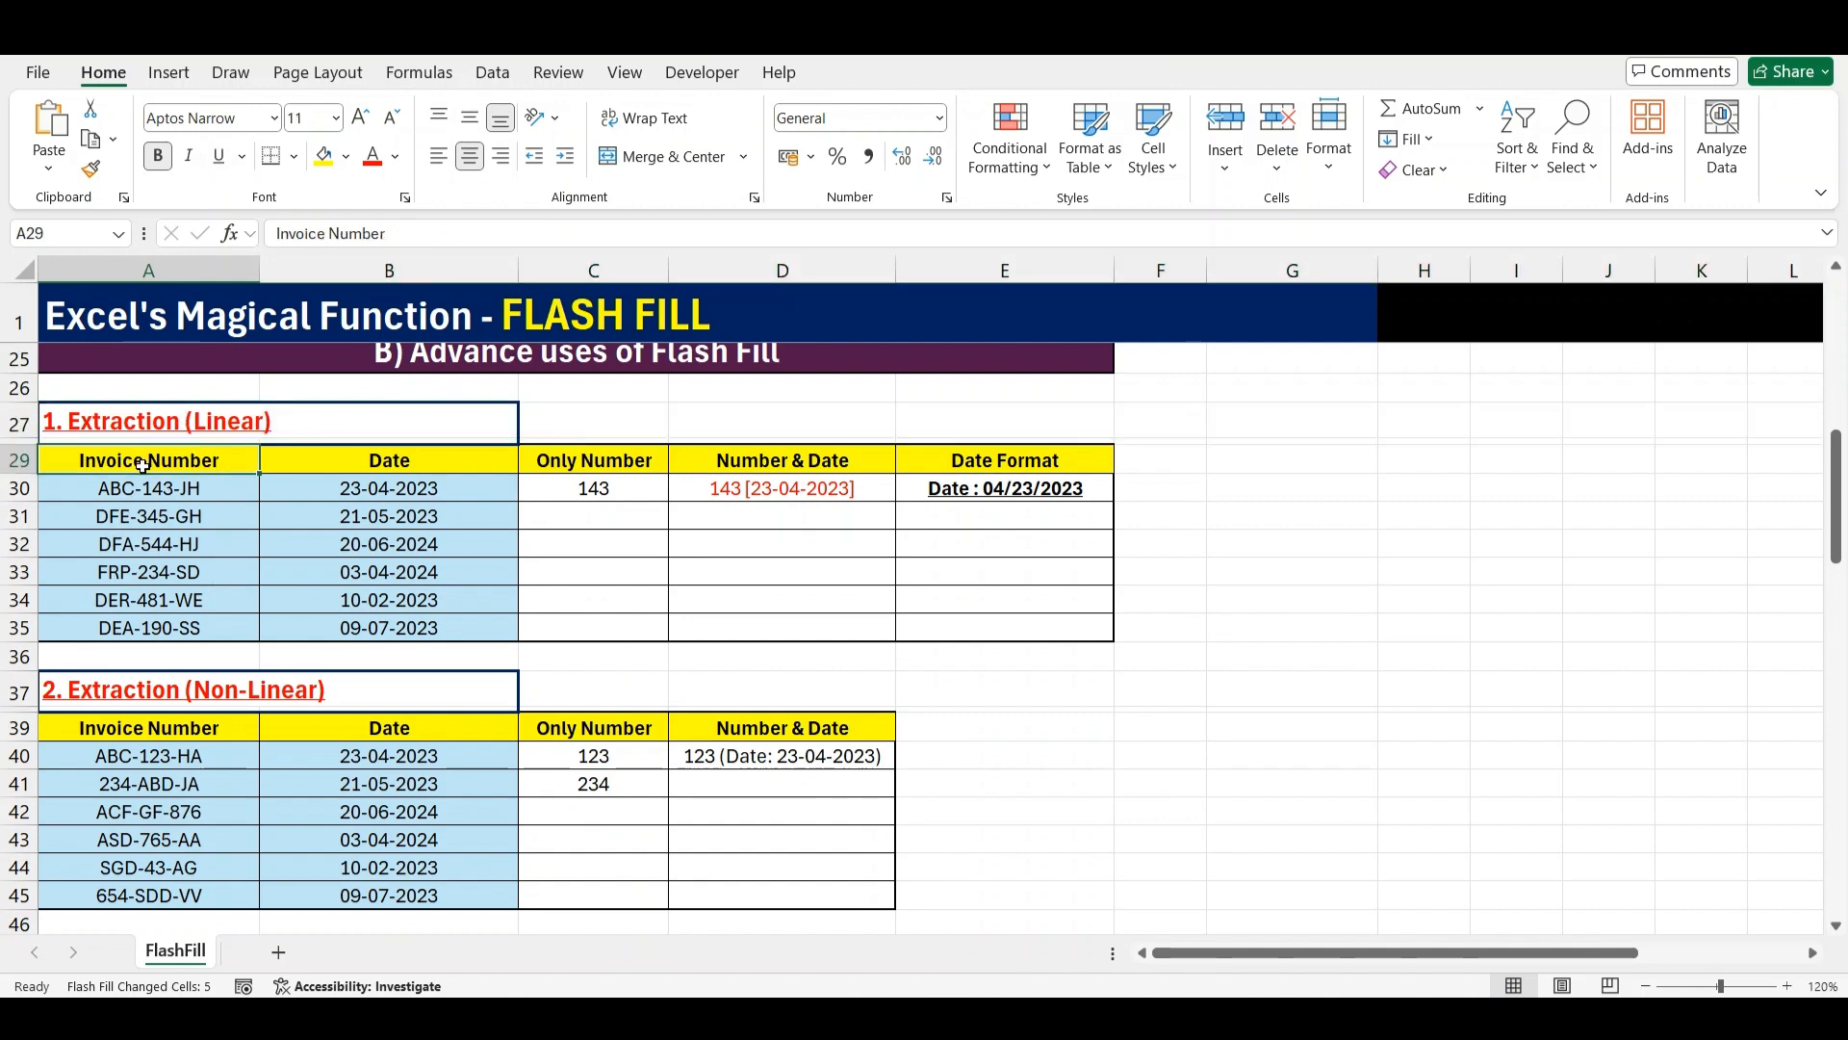
key("ctrl+shift+Down")
key("Right")
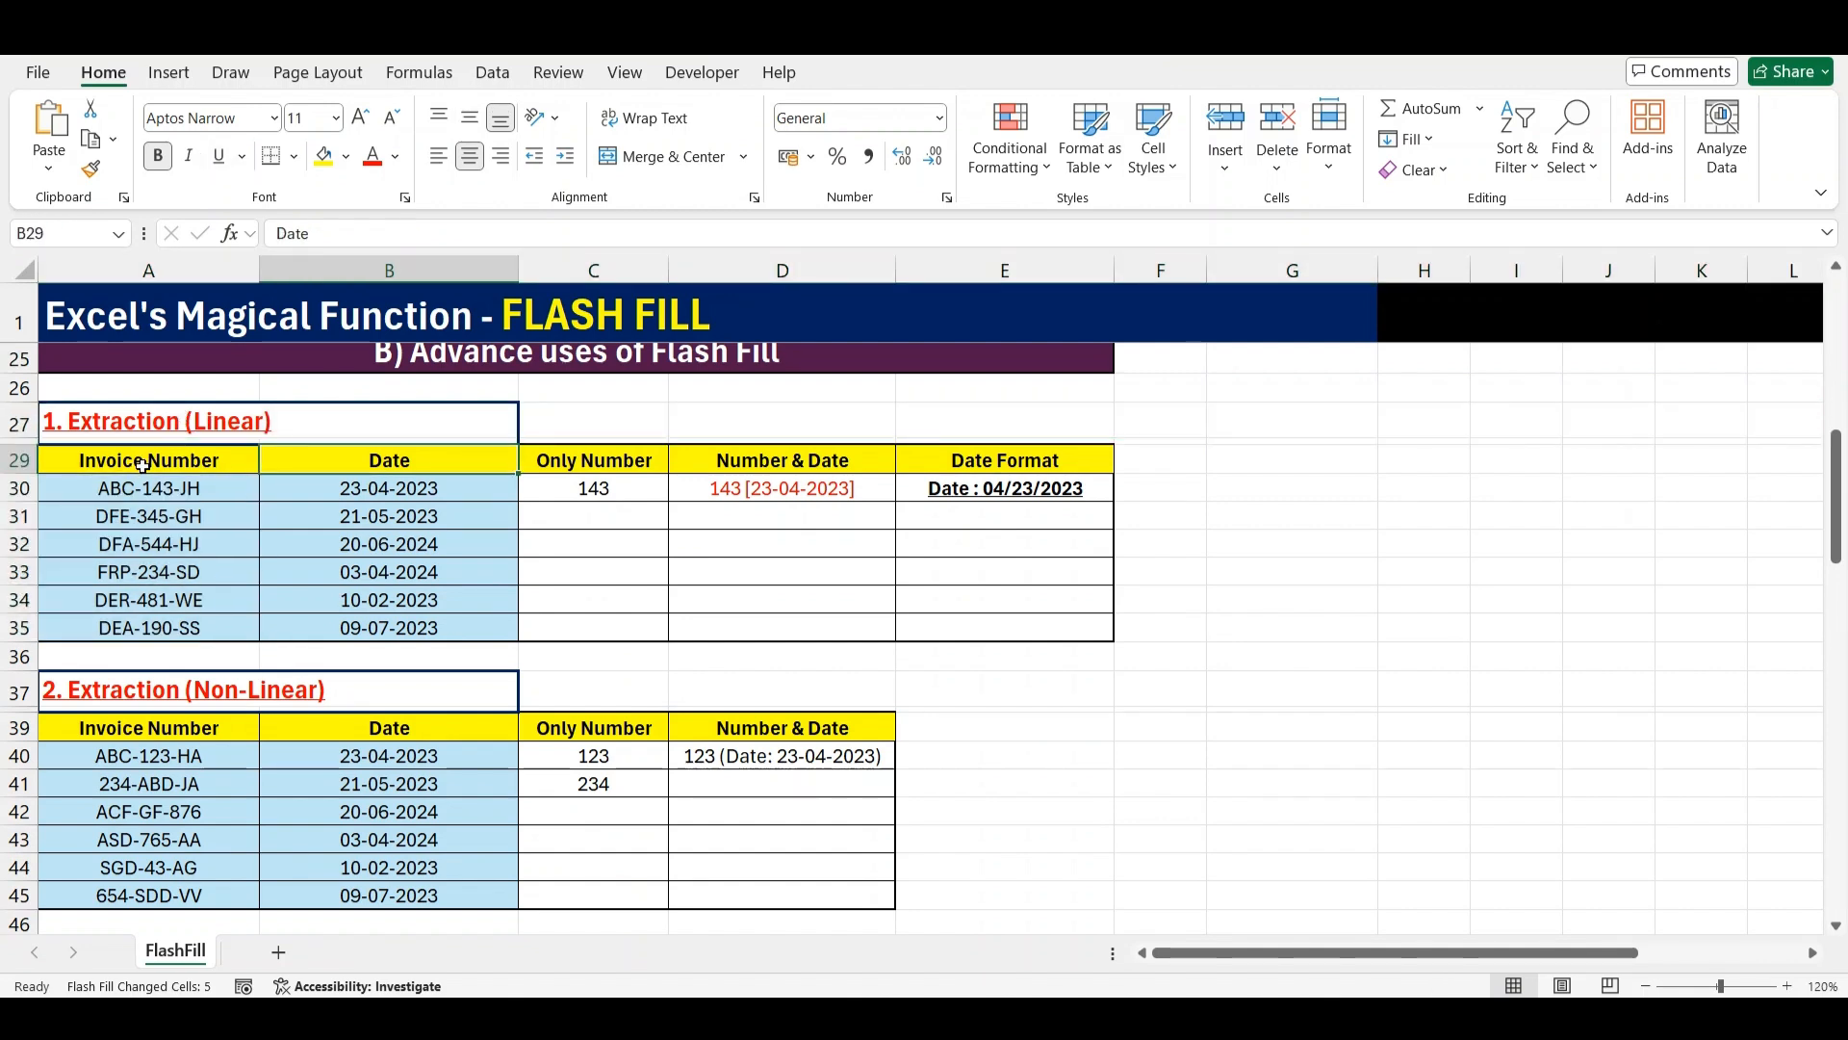
key("Down")
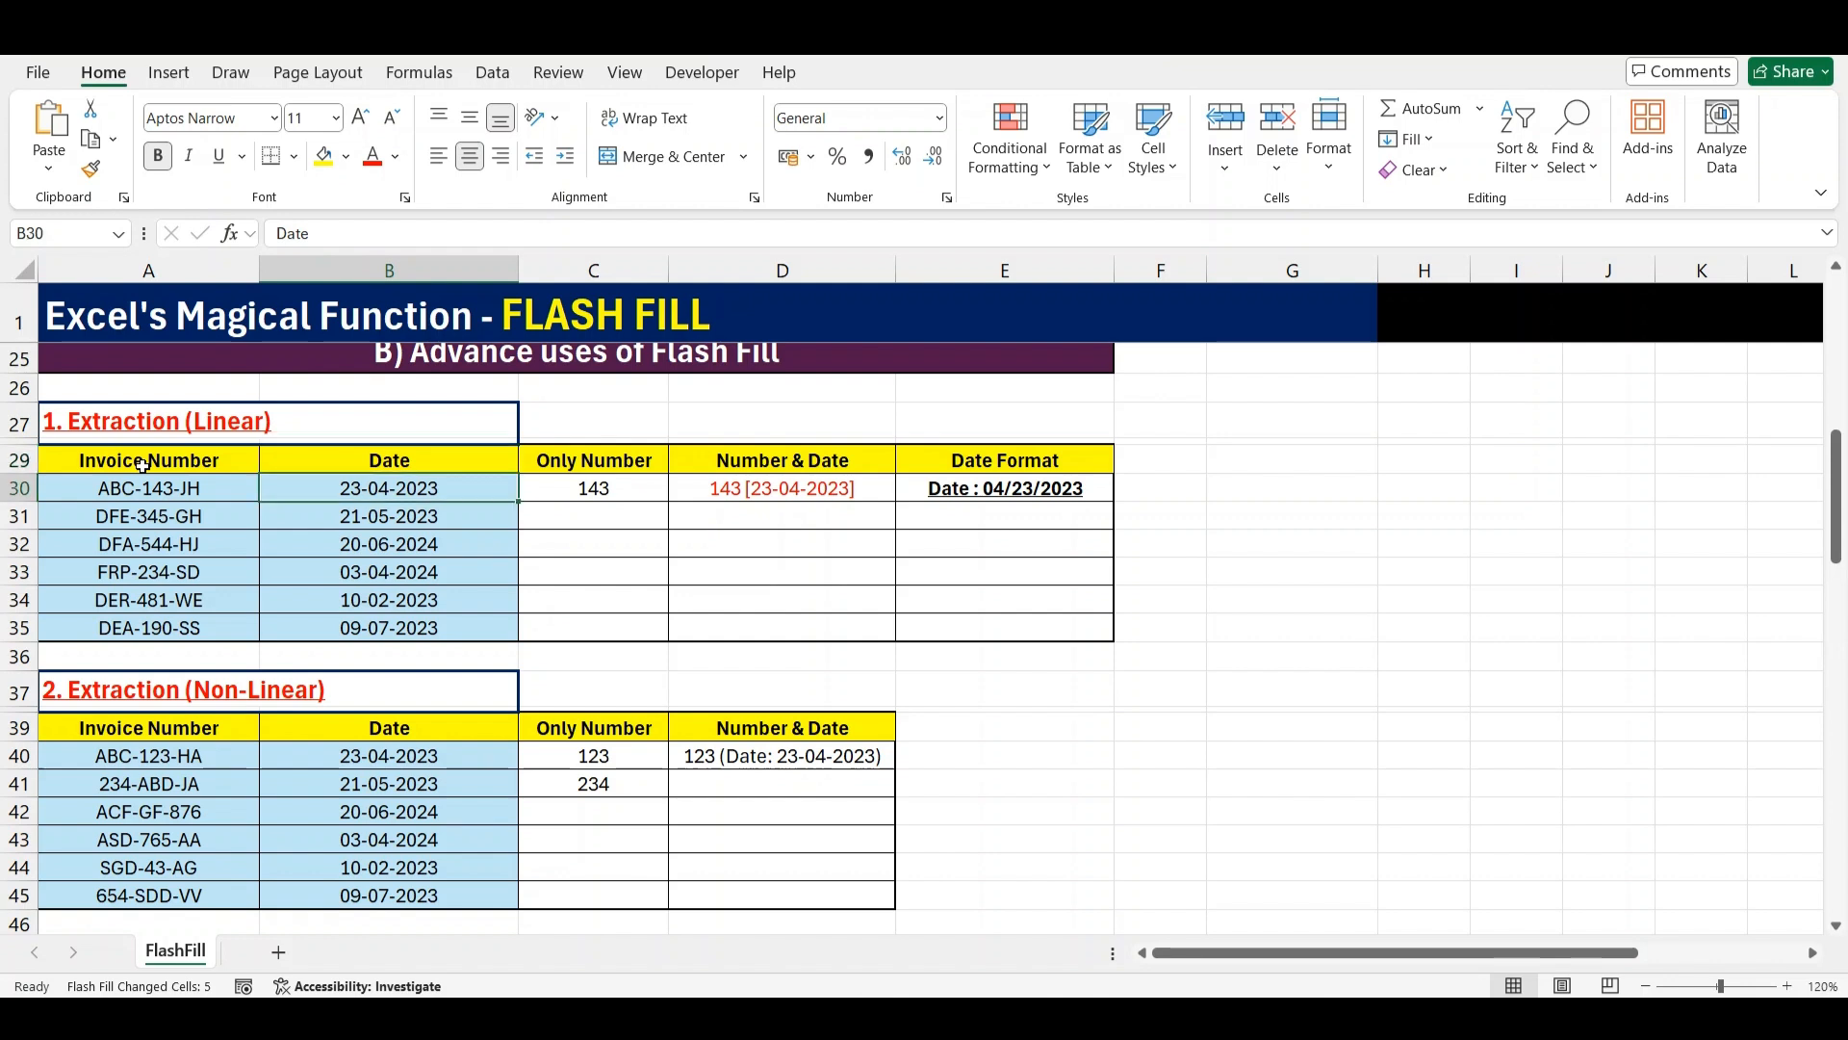
Flash Fill the Only Number column of the Extraction (Linear) table from C31, following the example 143 in C30
key("Right")
key("Down")
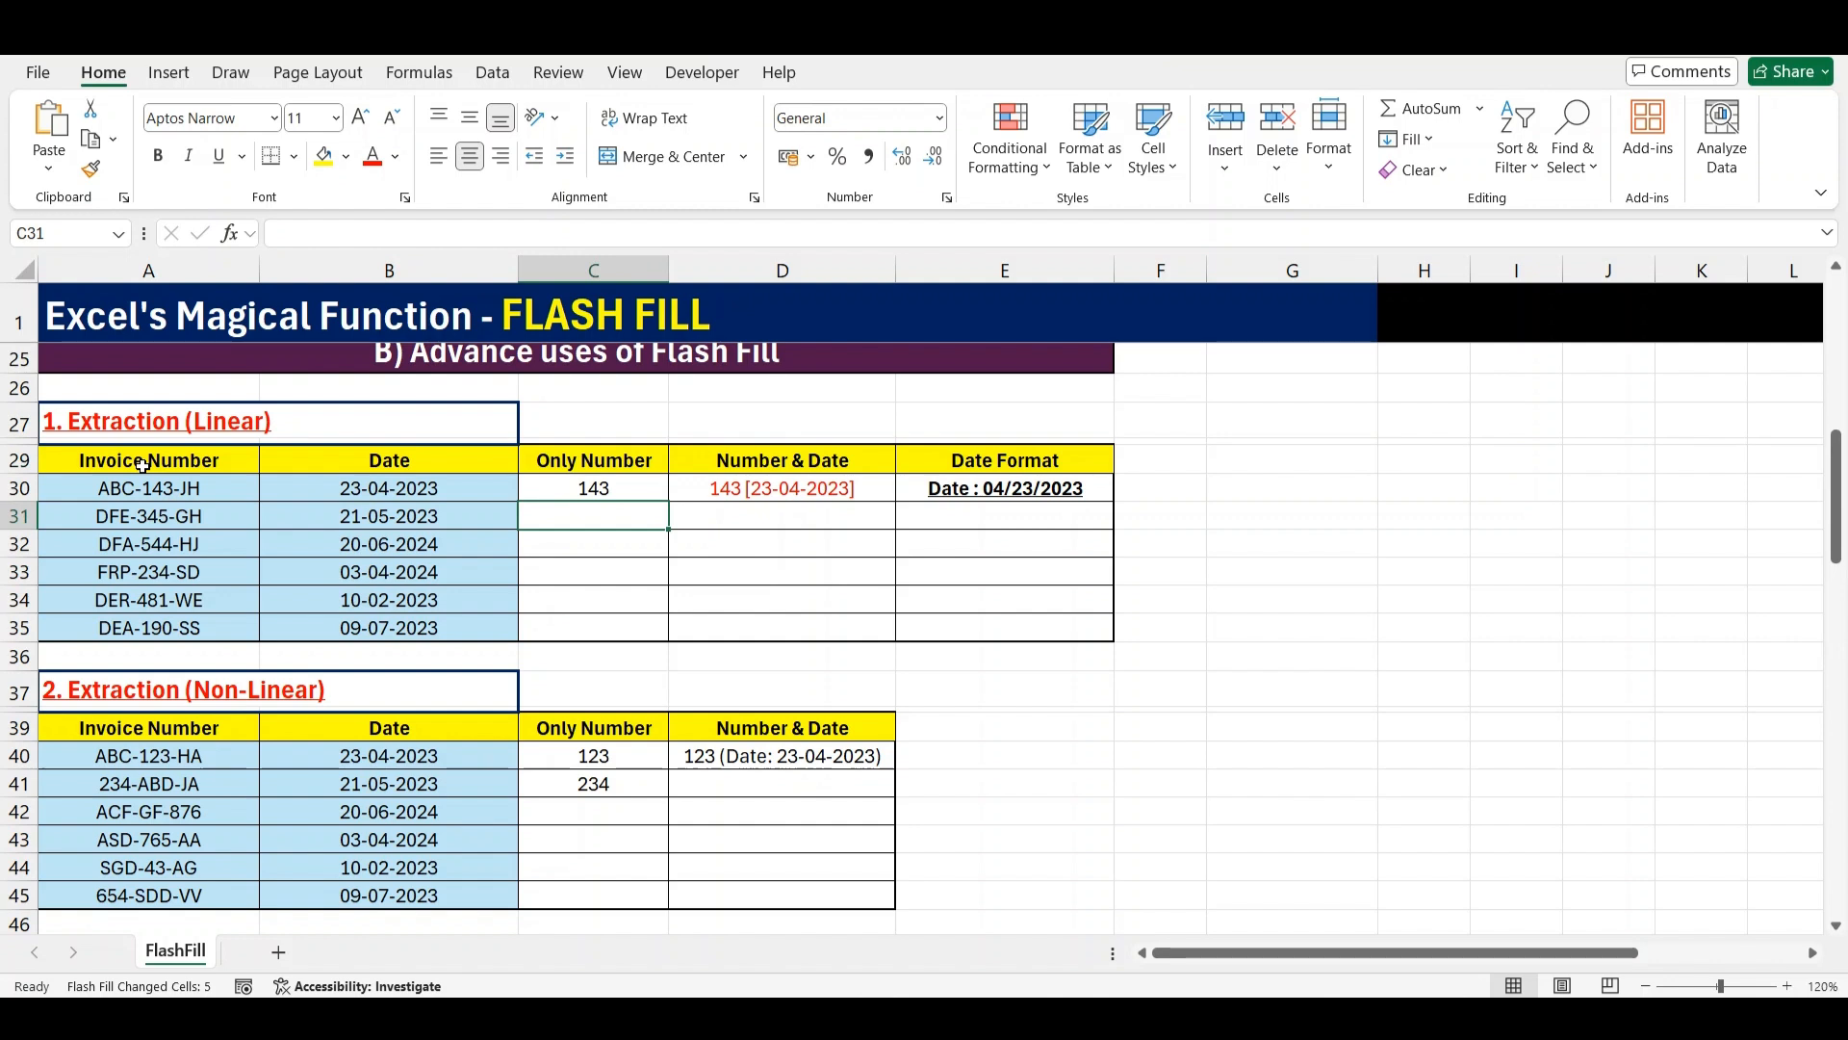
key("Up")
key("shift+space")
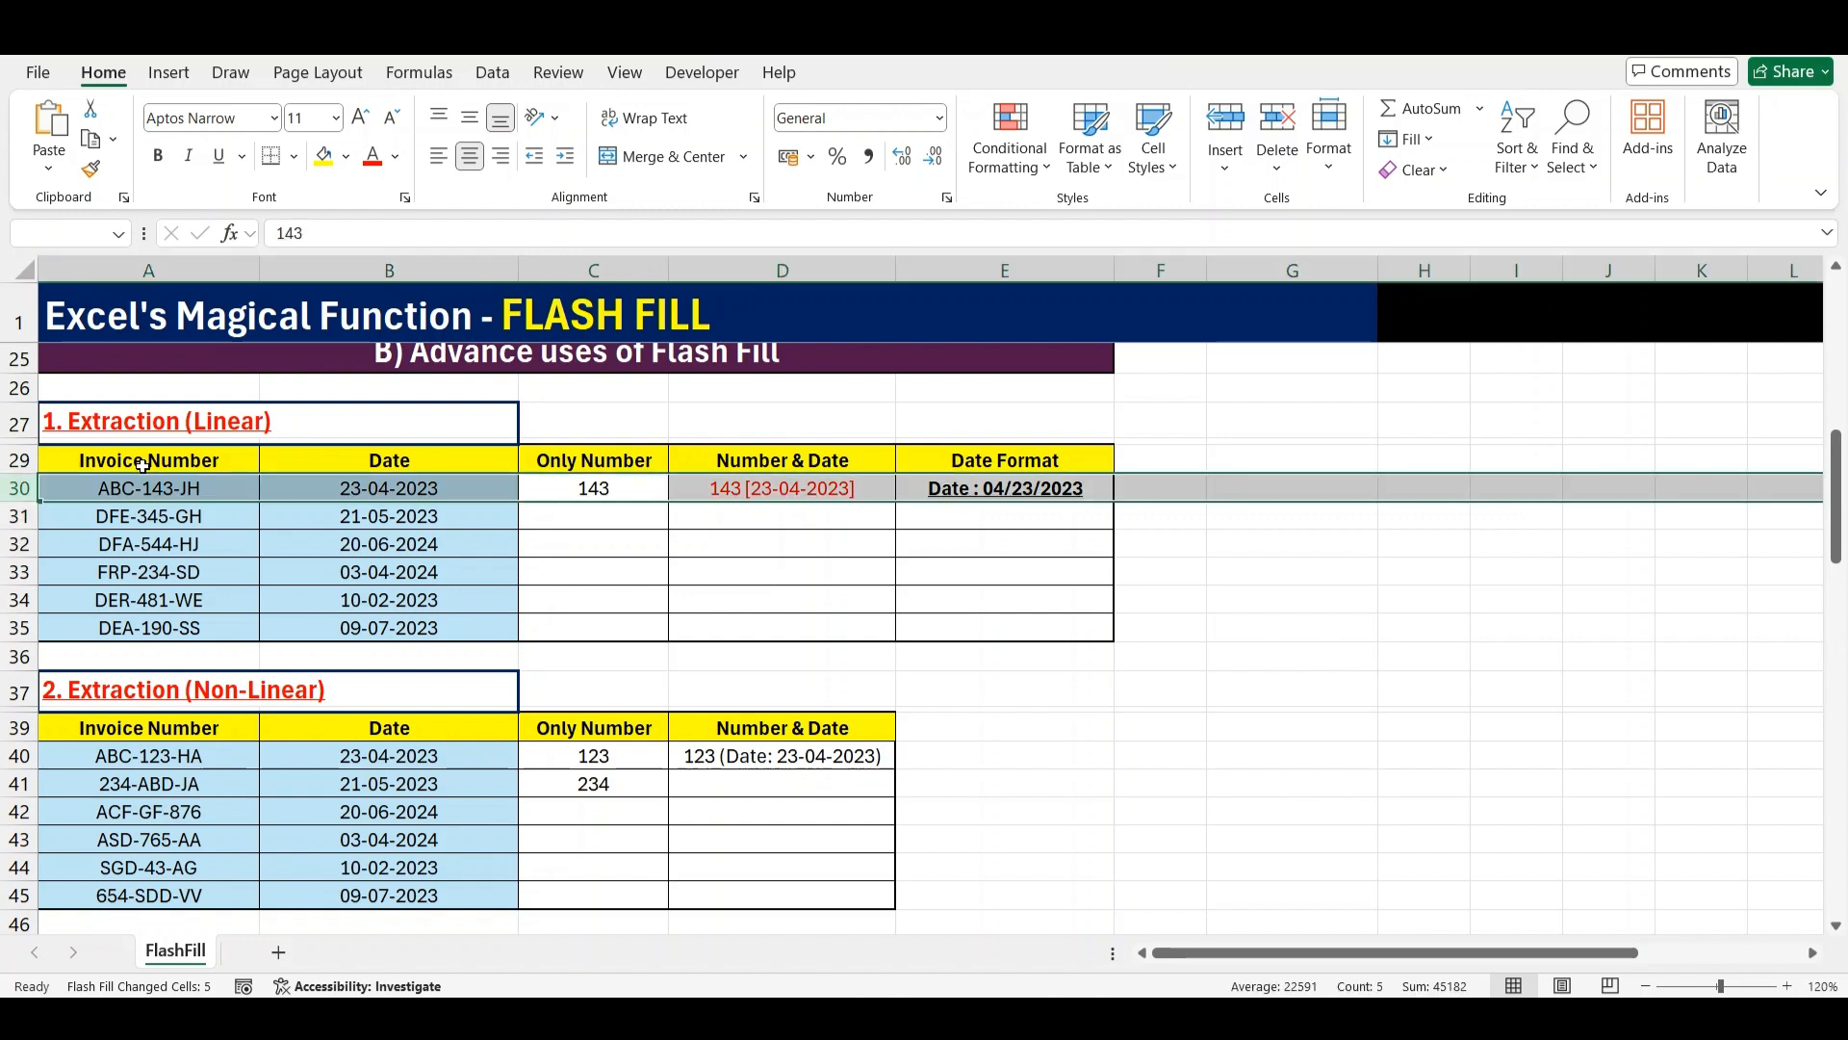
key("shift+BackSpace")
key("Down")
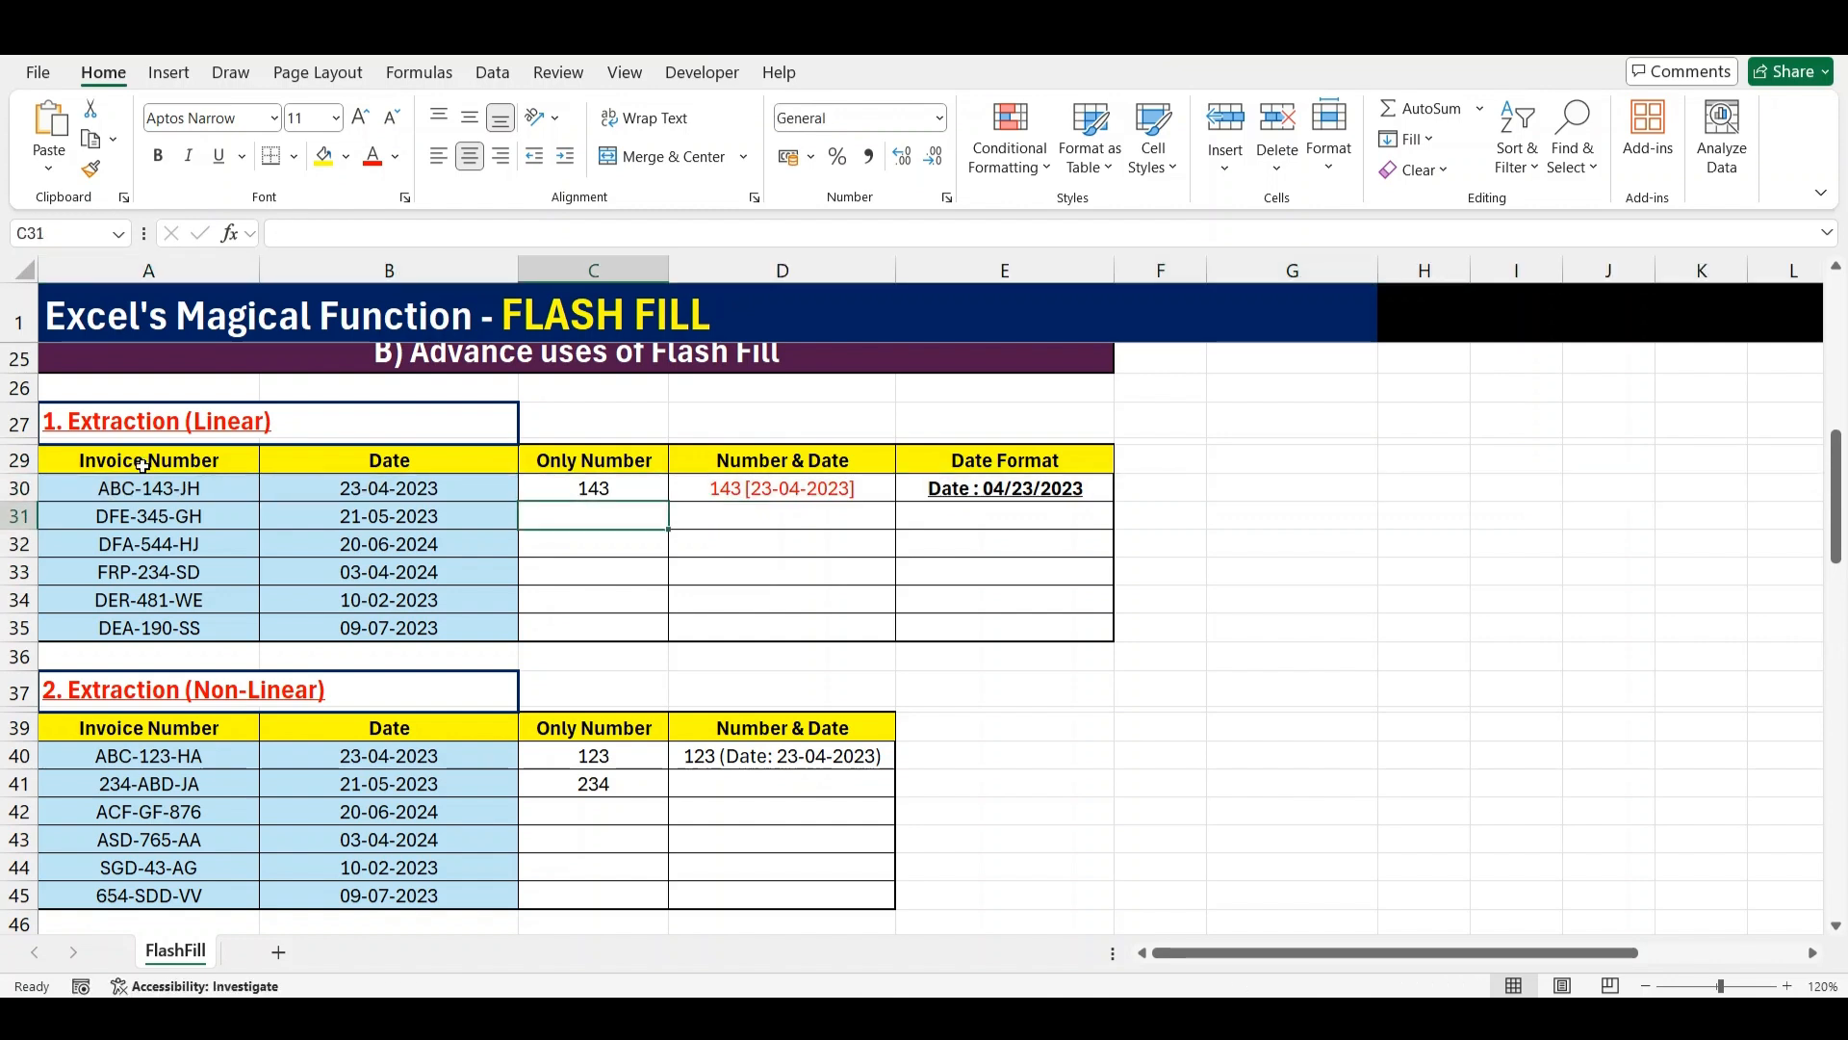
key("ctrl+e")
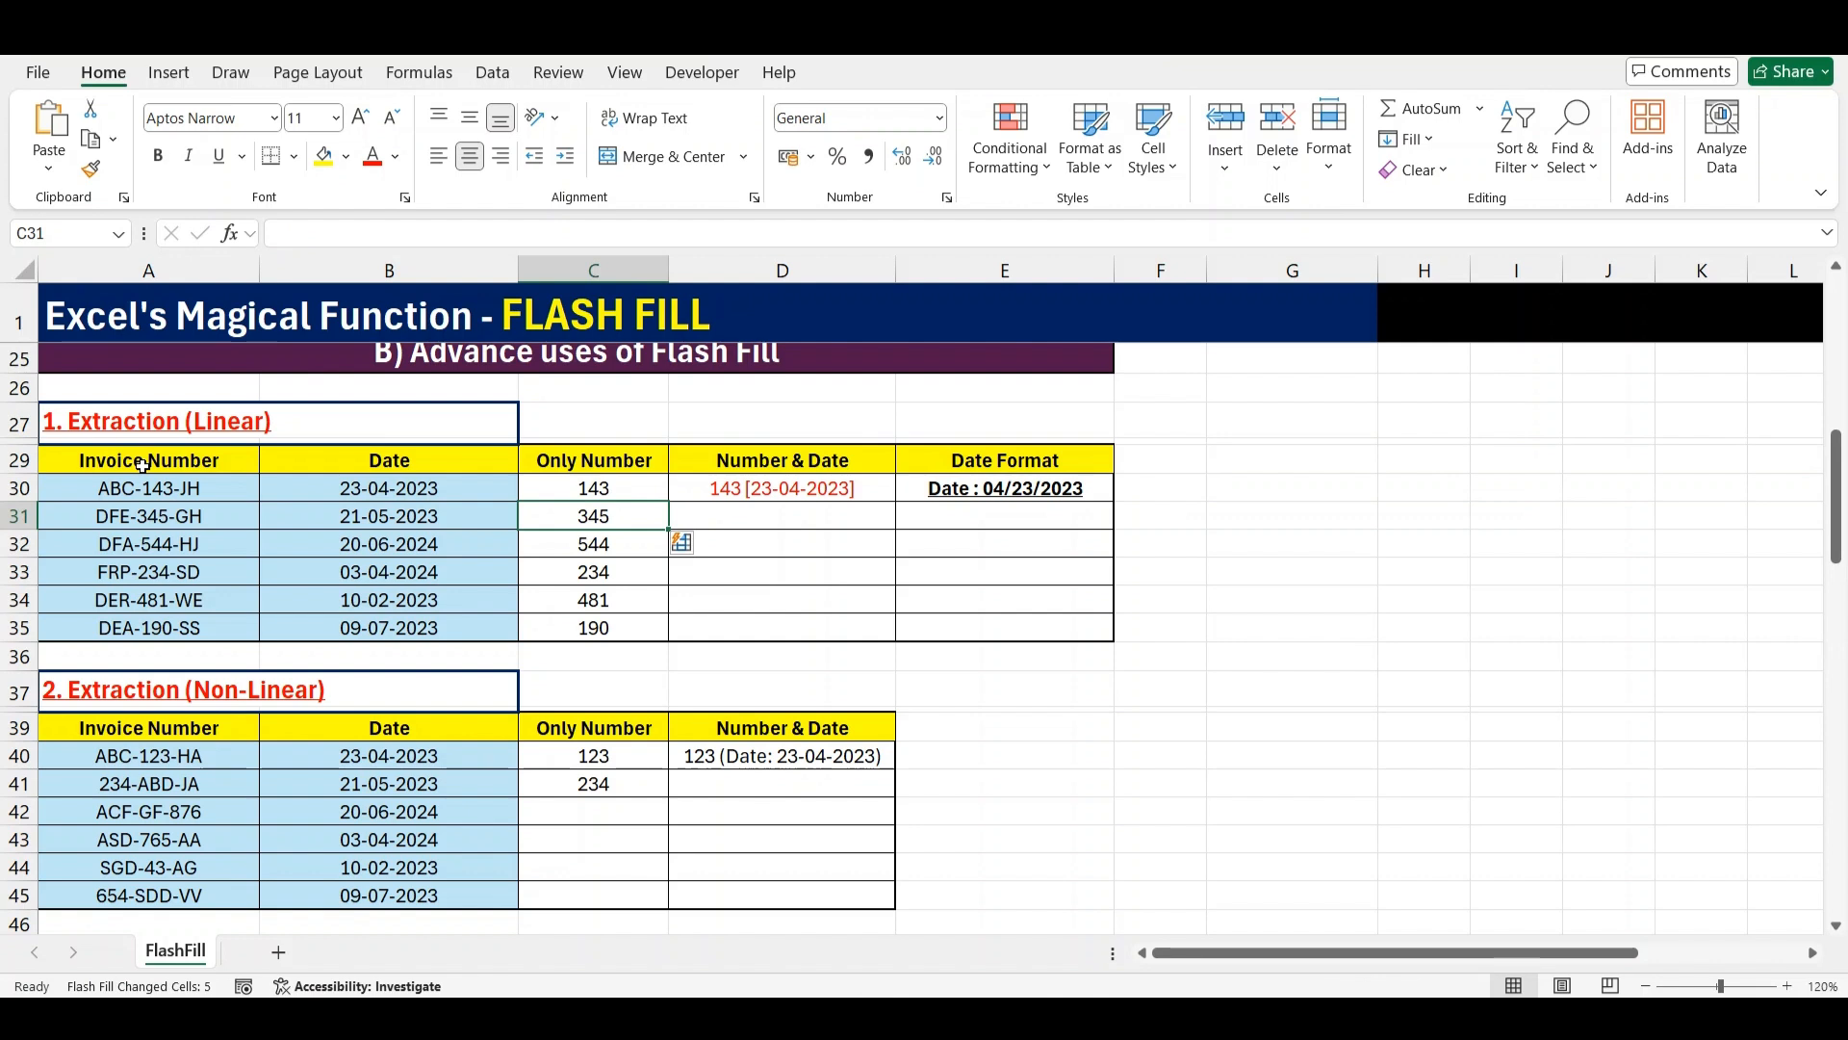
Compare the invoice numbers in rows 32 to 34 with the extracted values in the Only Number column
left_click(173, 545)
key("shift+space")
left_click(173, 575)
key("shift+space")
left_click(171, 602)
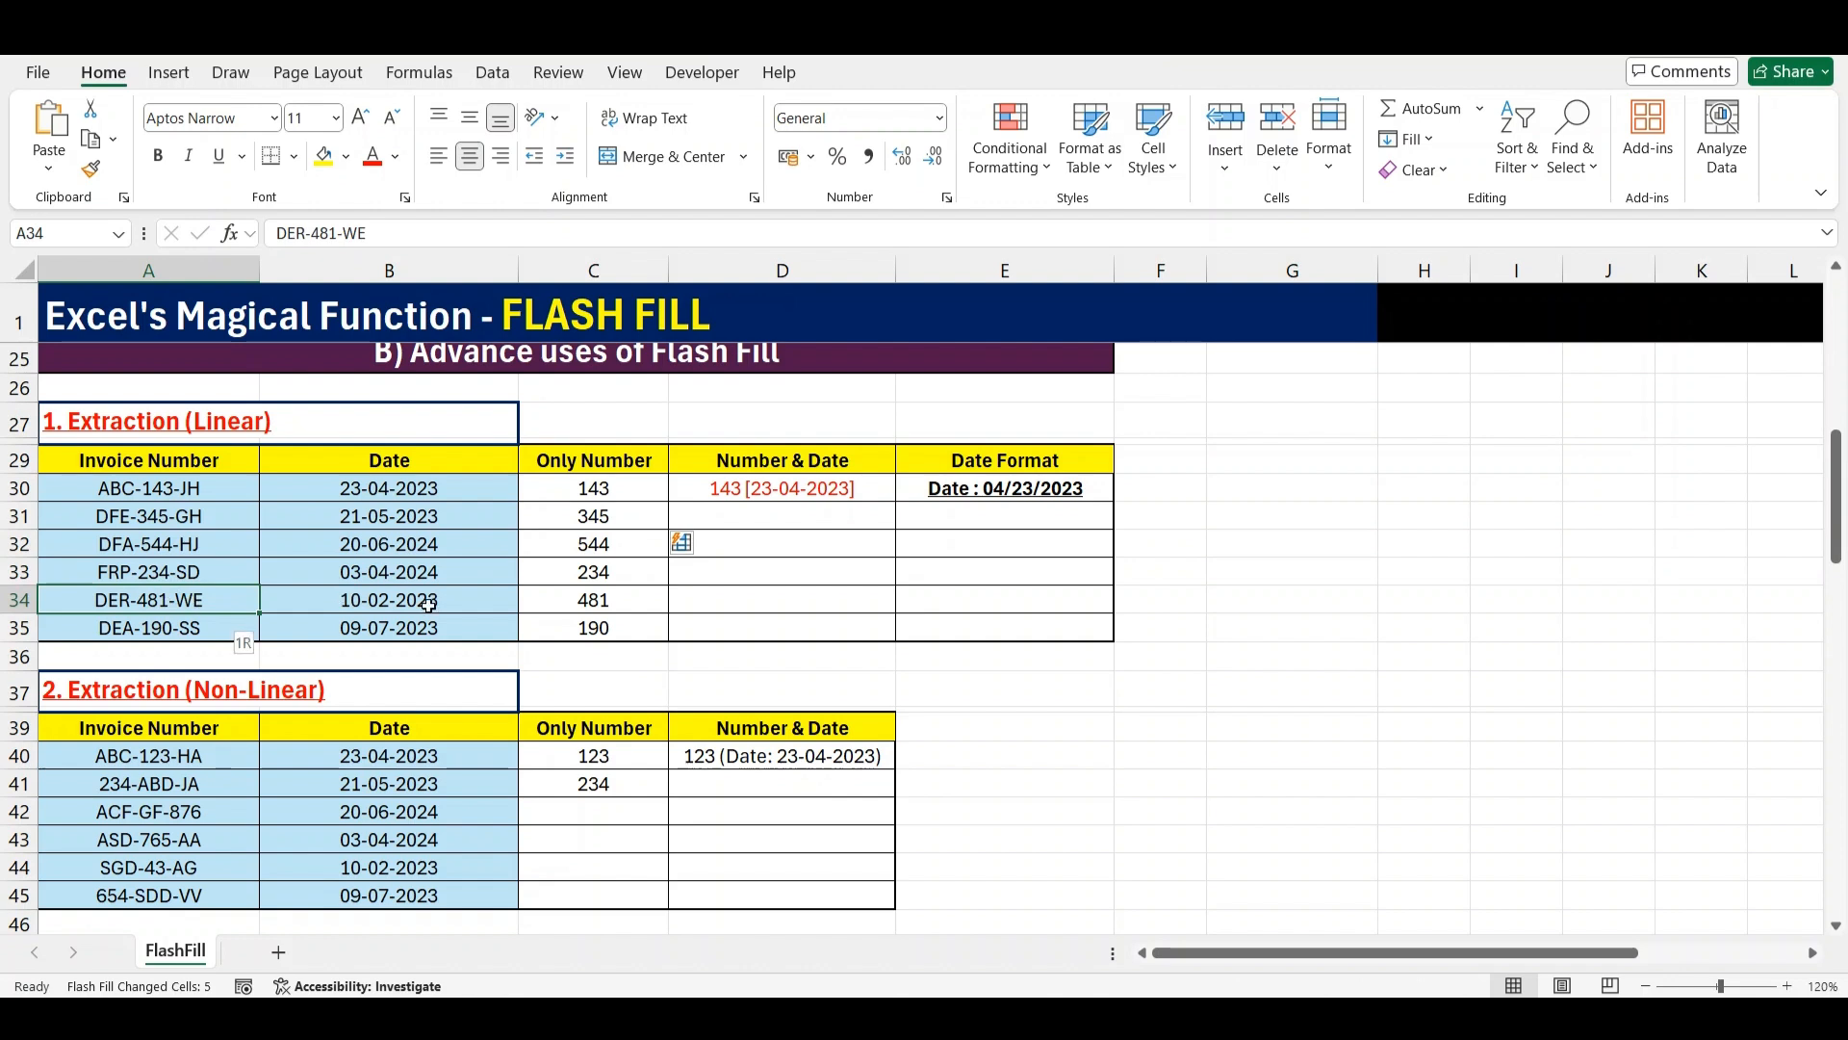
key("shift+space")
Flash Fill the Number & Date column from D31, following the example 143 [23-04-2023] in D30
left_click(792, 521)
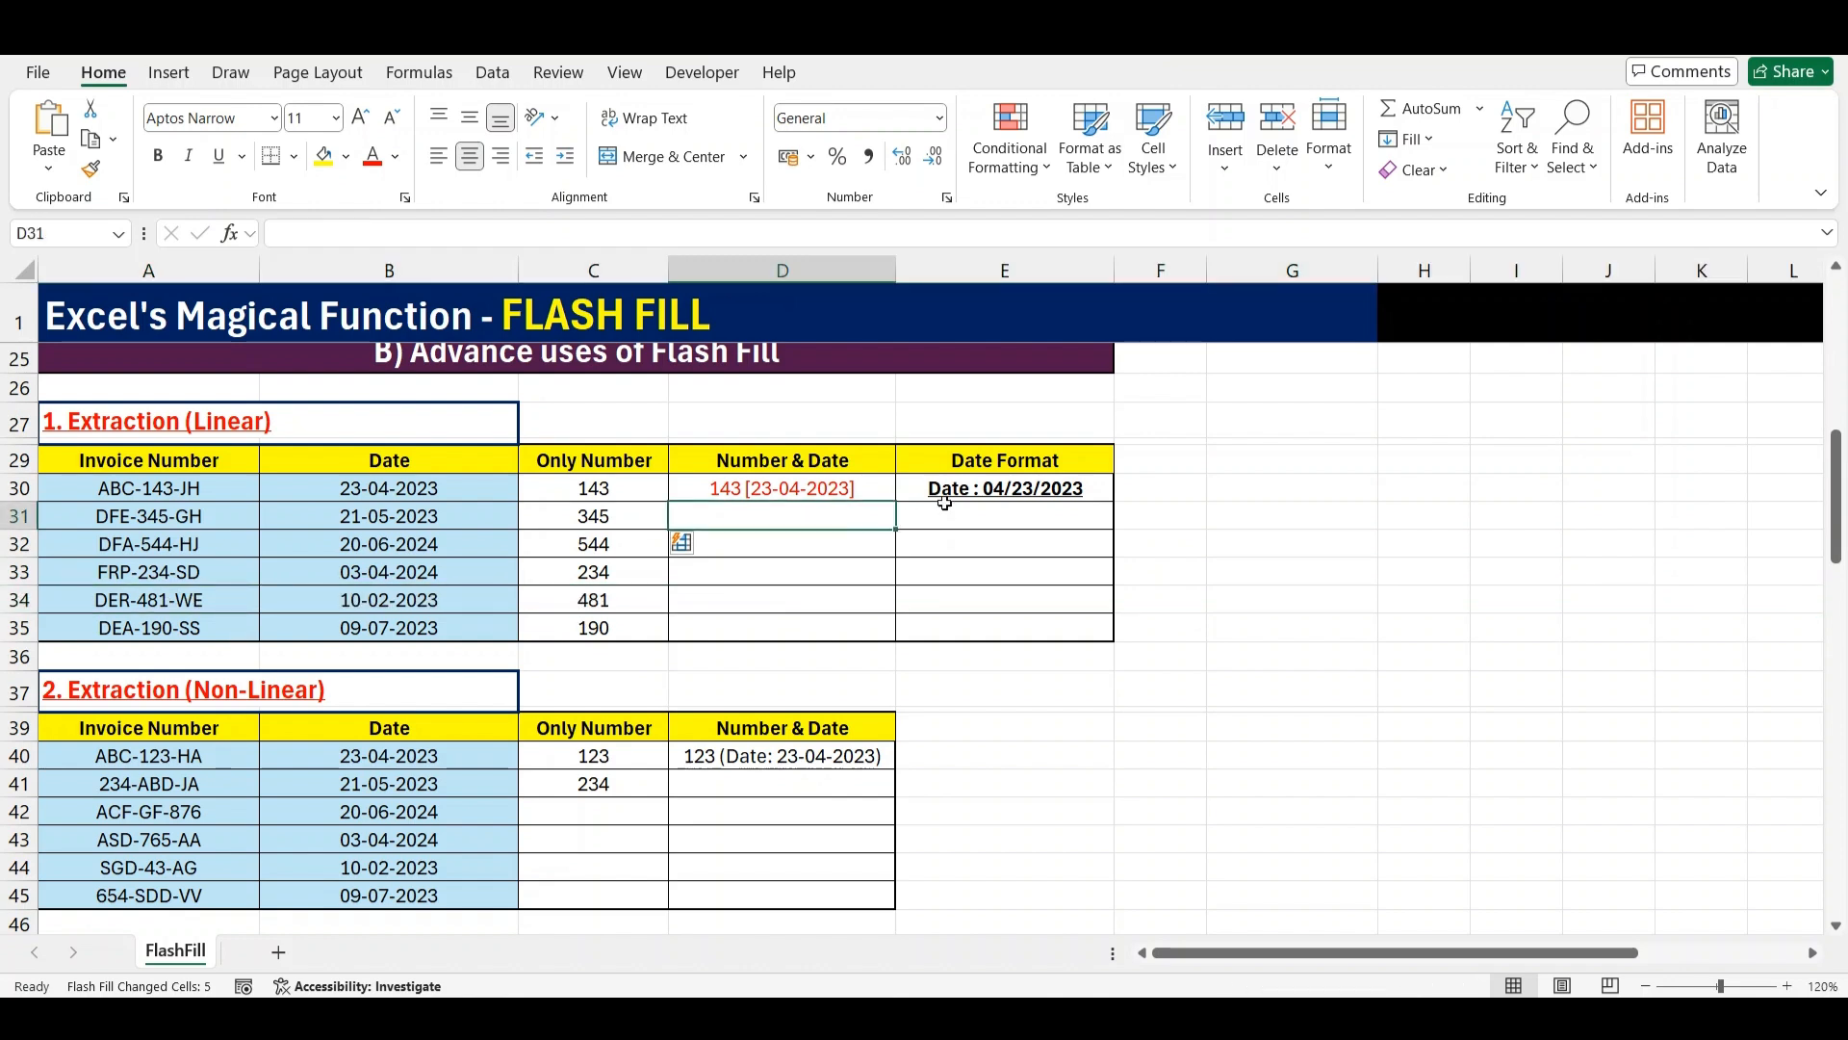
key("Up")
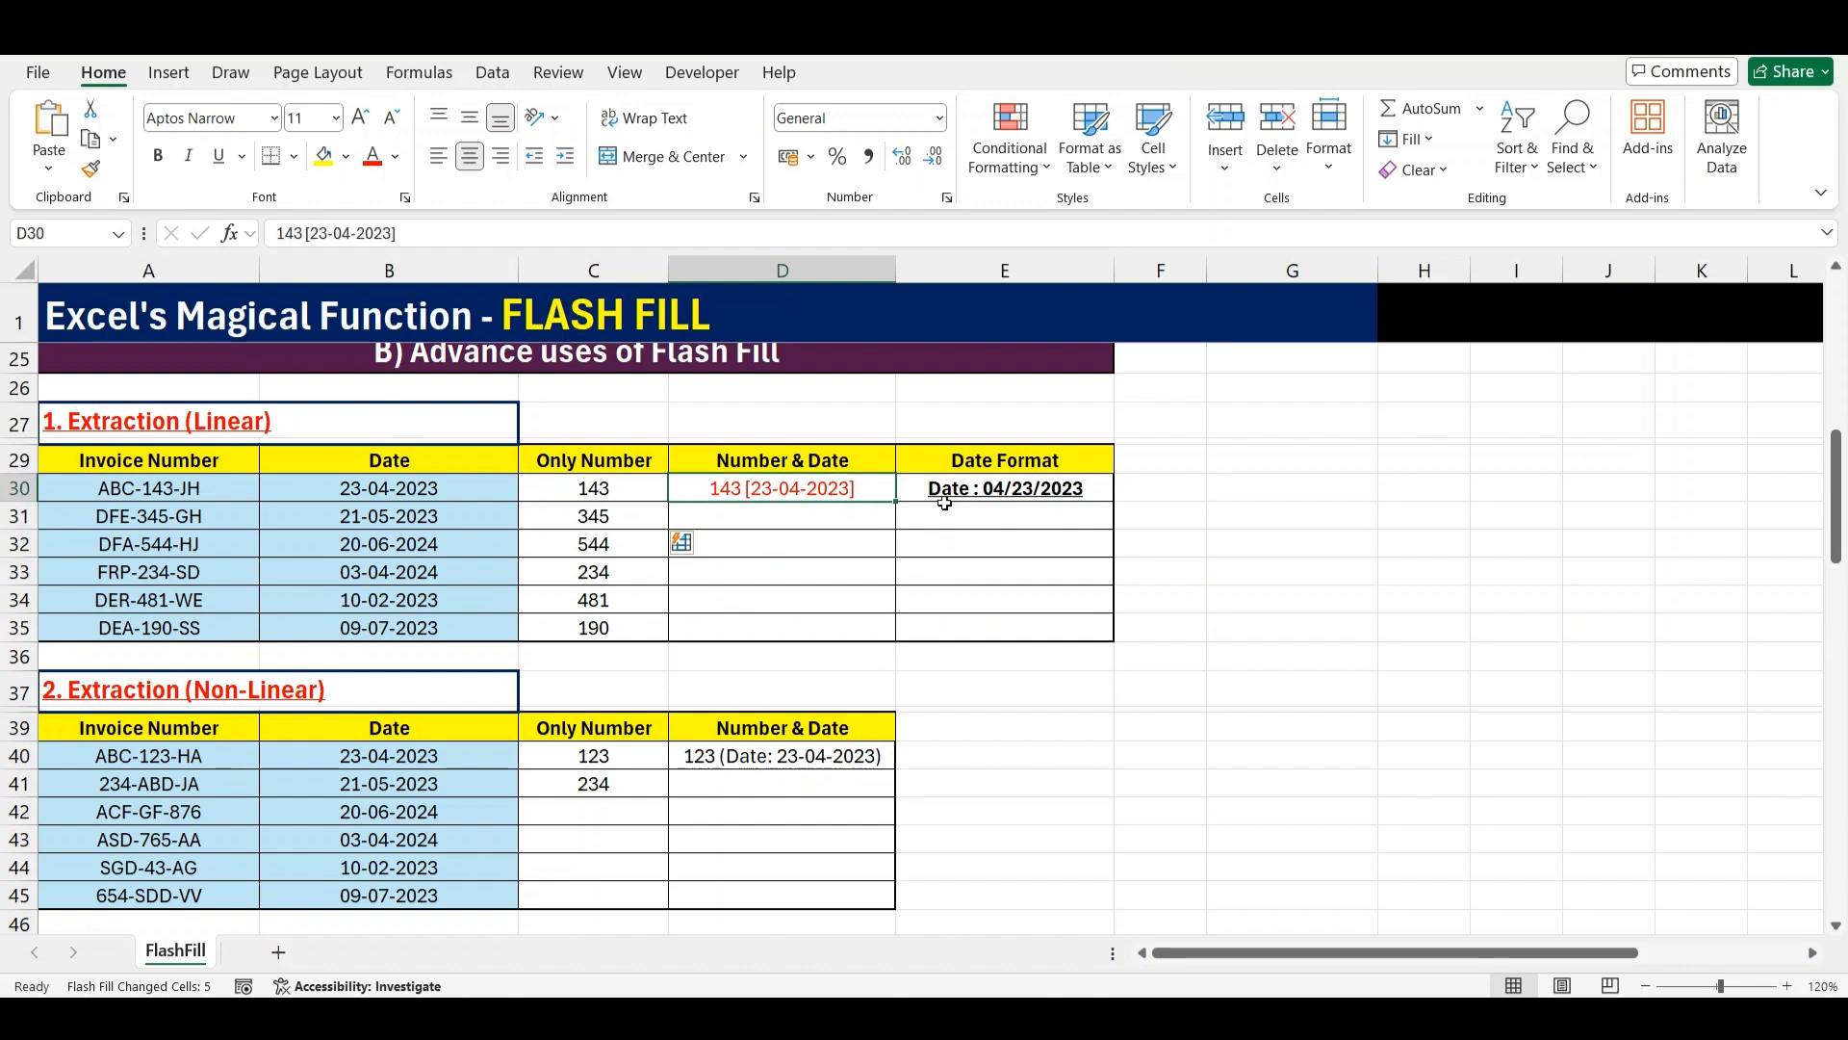
key("Down")
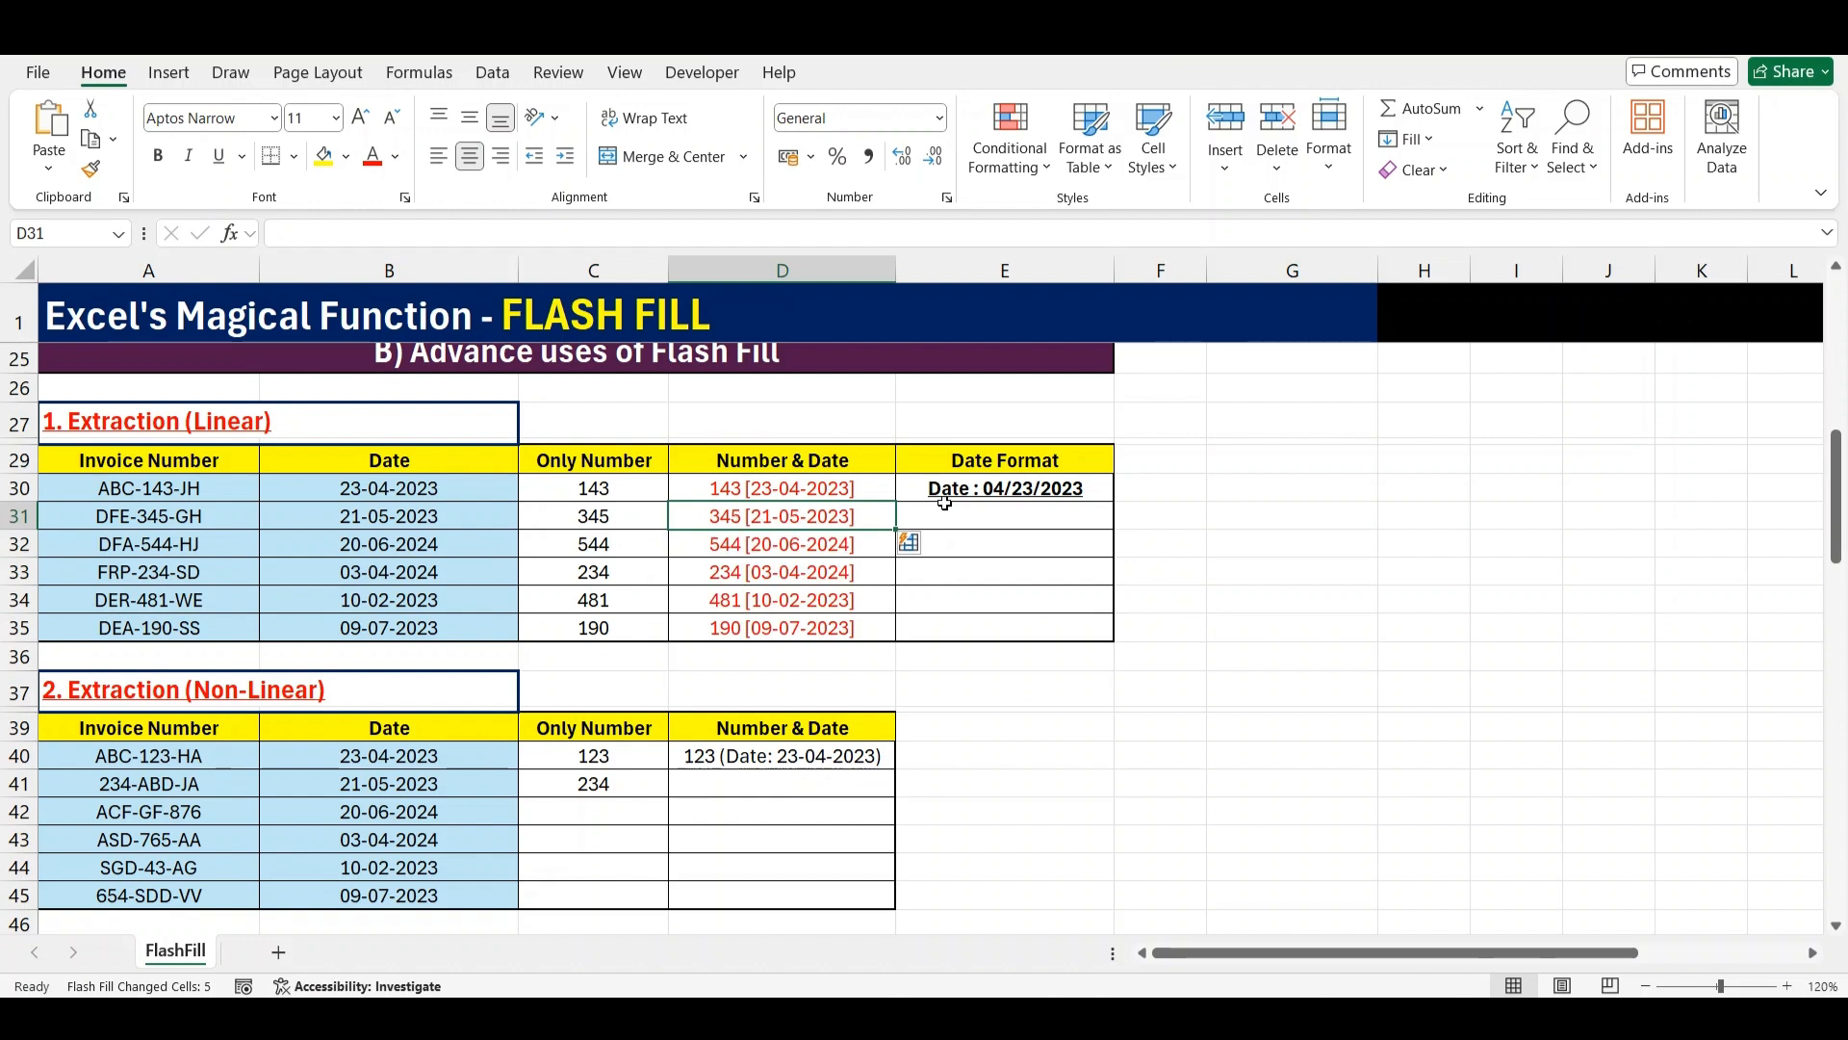
Inspect the example Date : 04/23/2023 in E30 and Flash Fill the Date Format column from E31
left_click(944, 497)
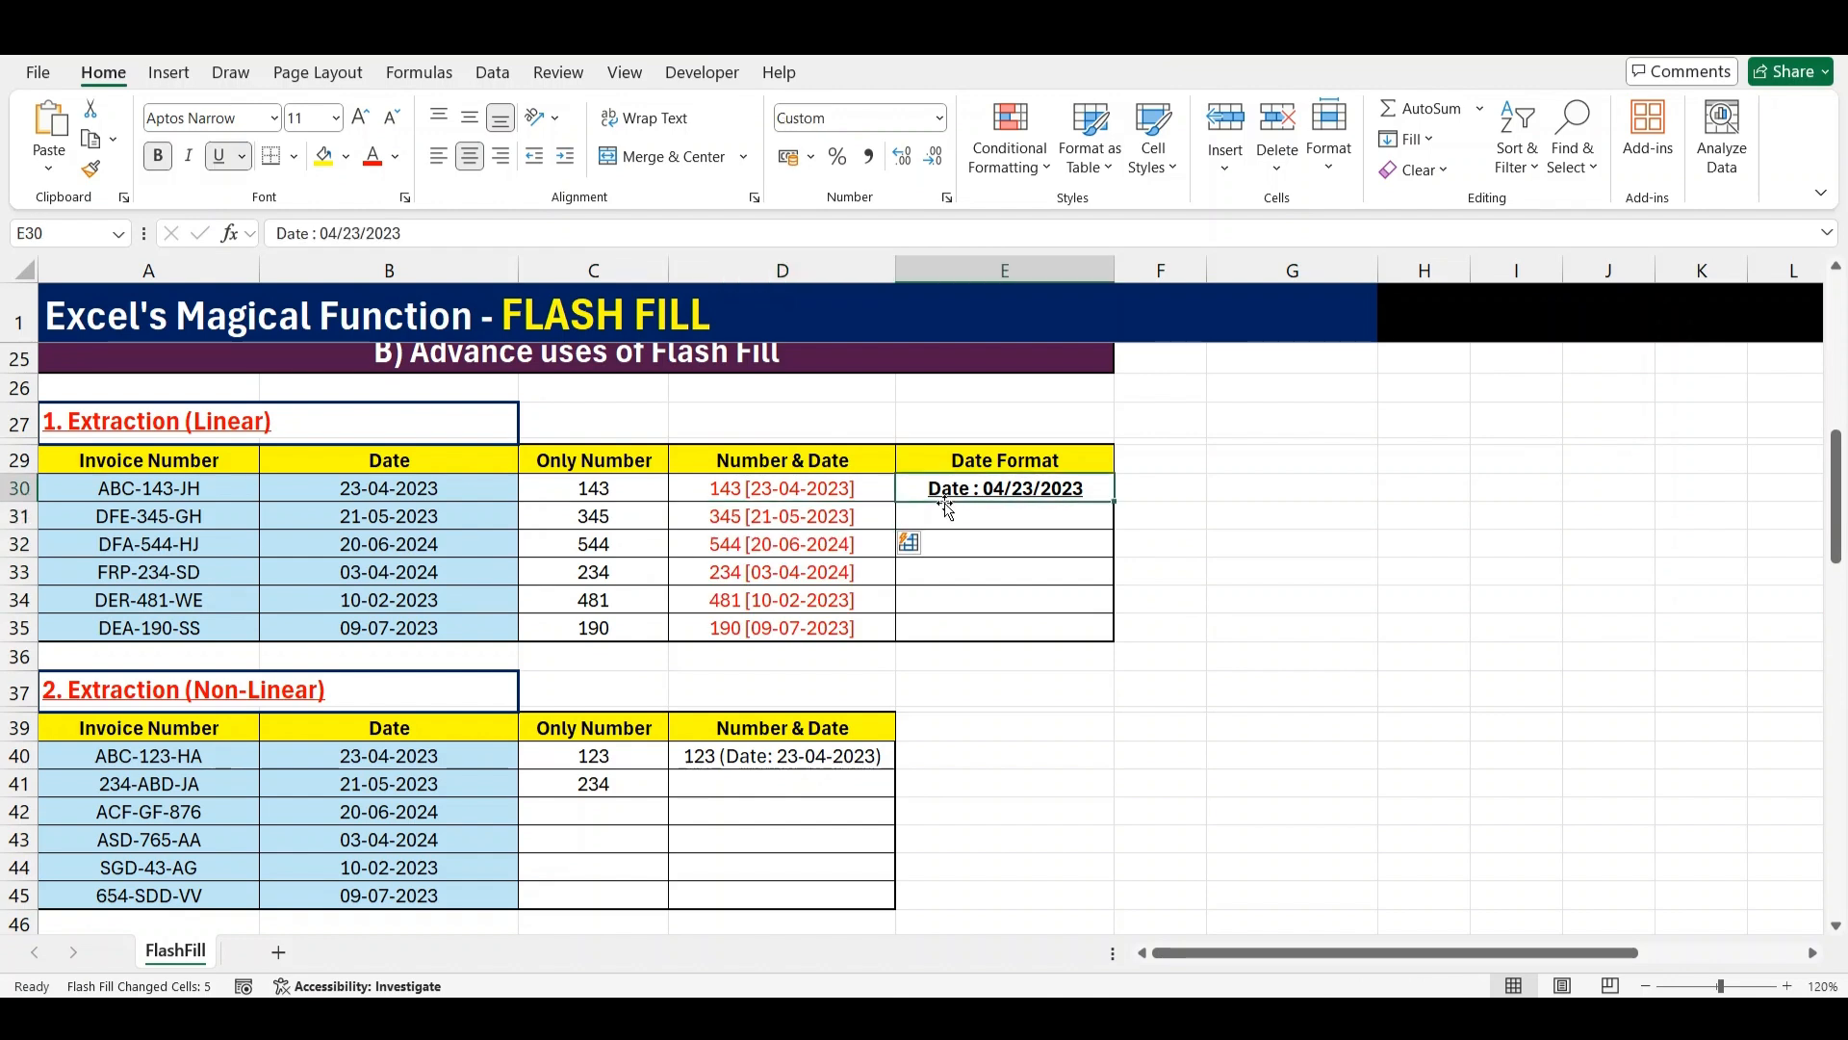
key("F2")
key("shift+Home")
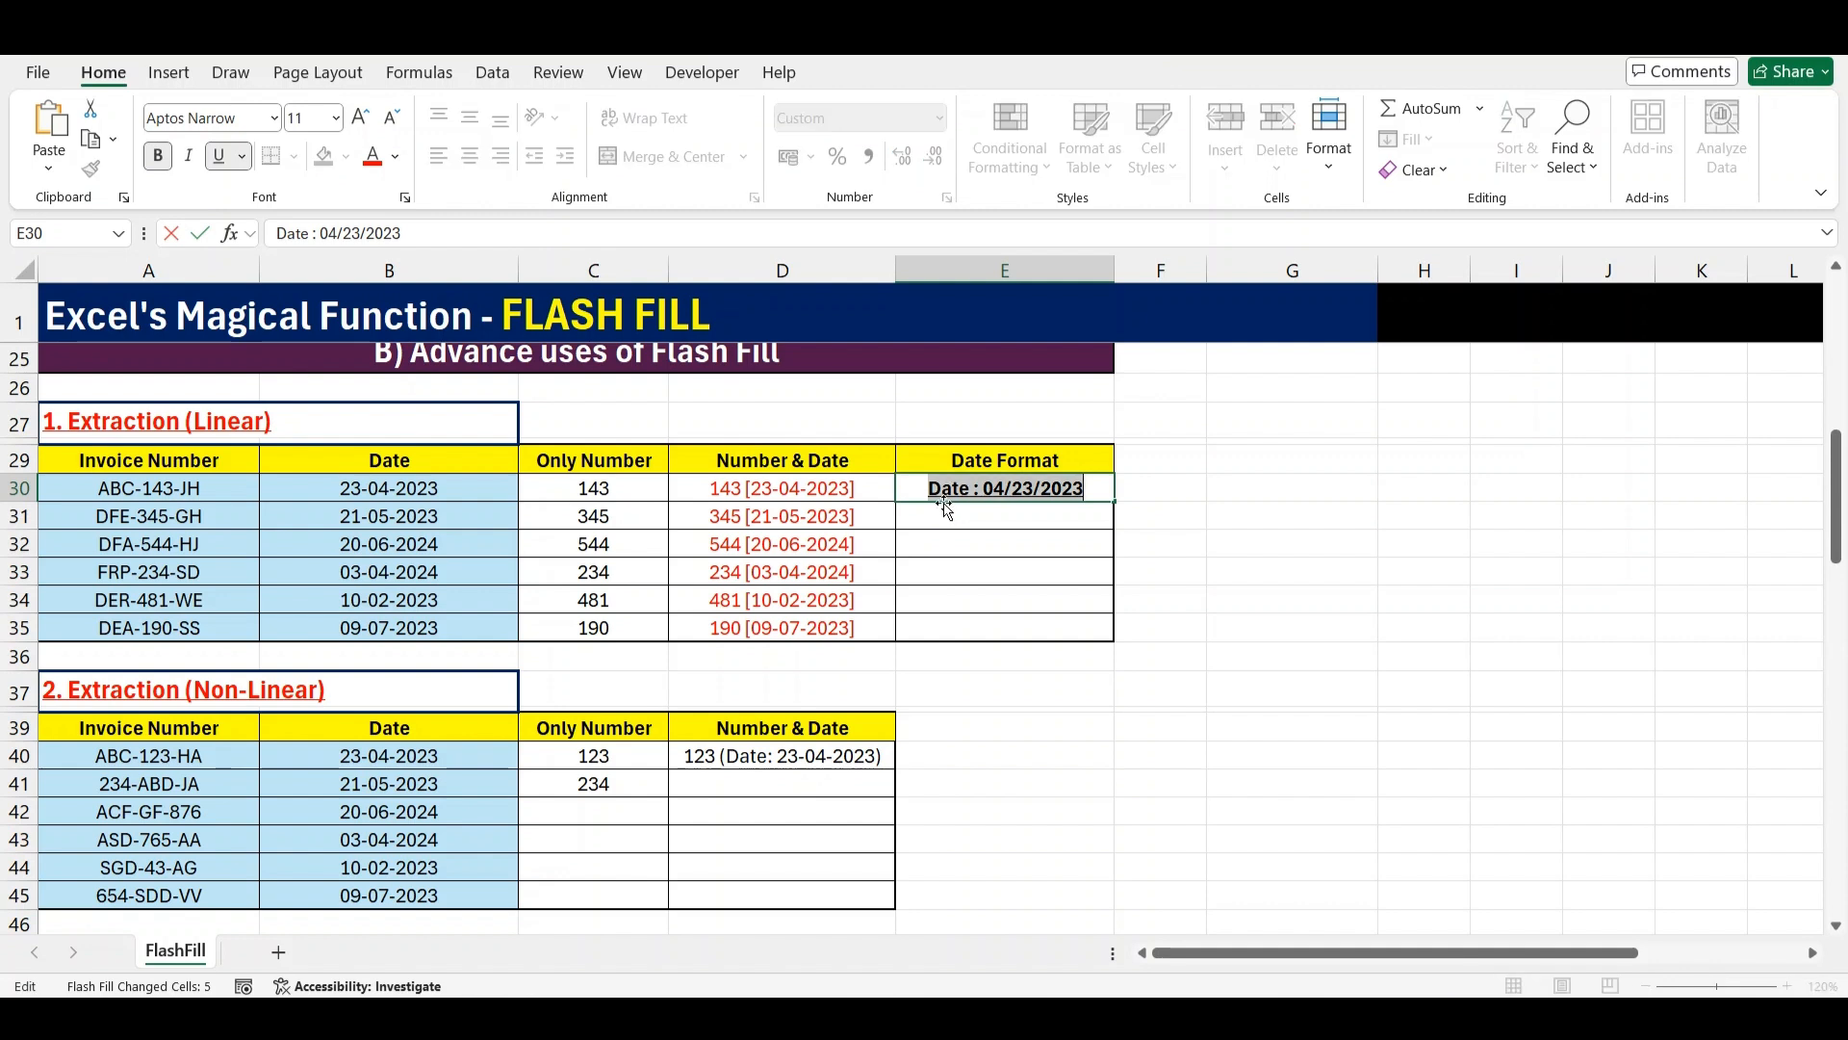
key("Escape")
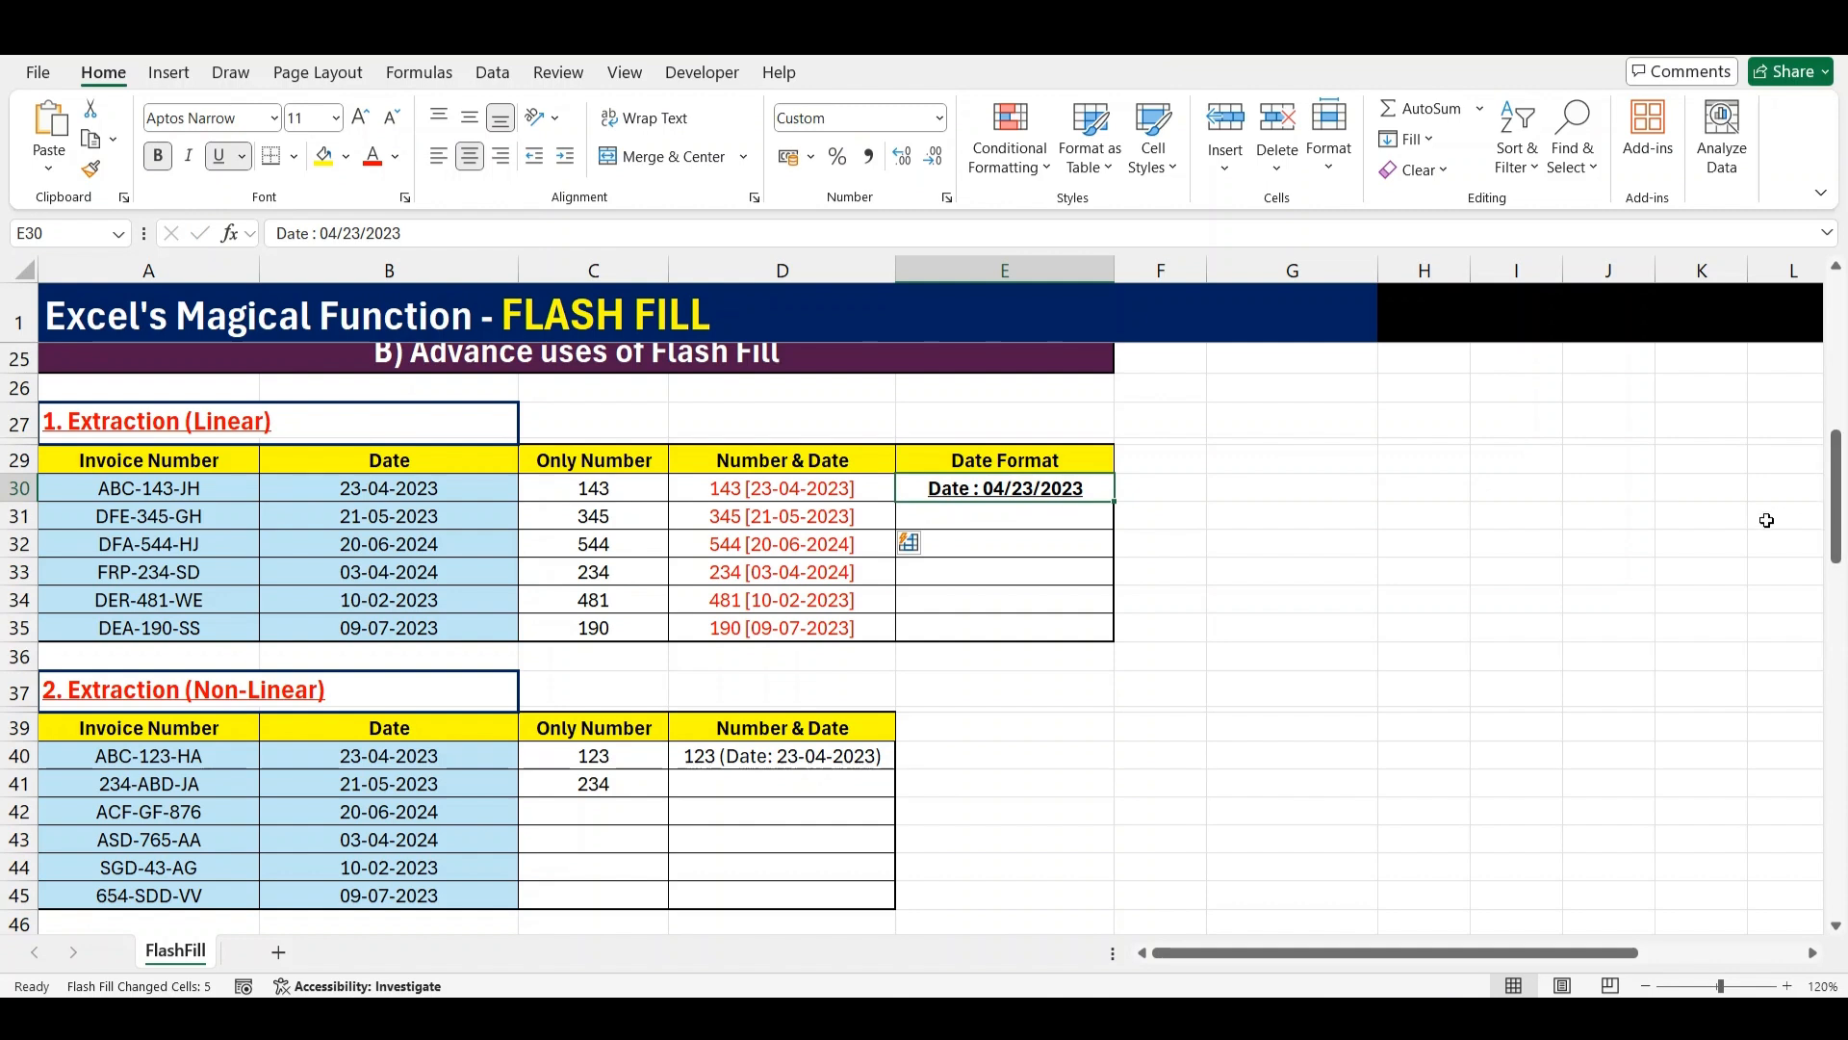
key("Left")
key("Right")
key("Down")
key("ctrl+e")
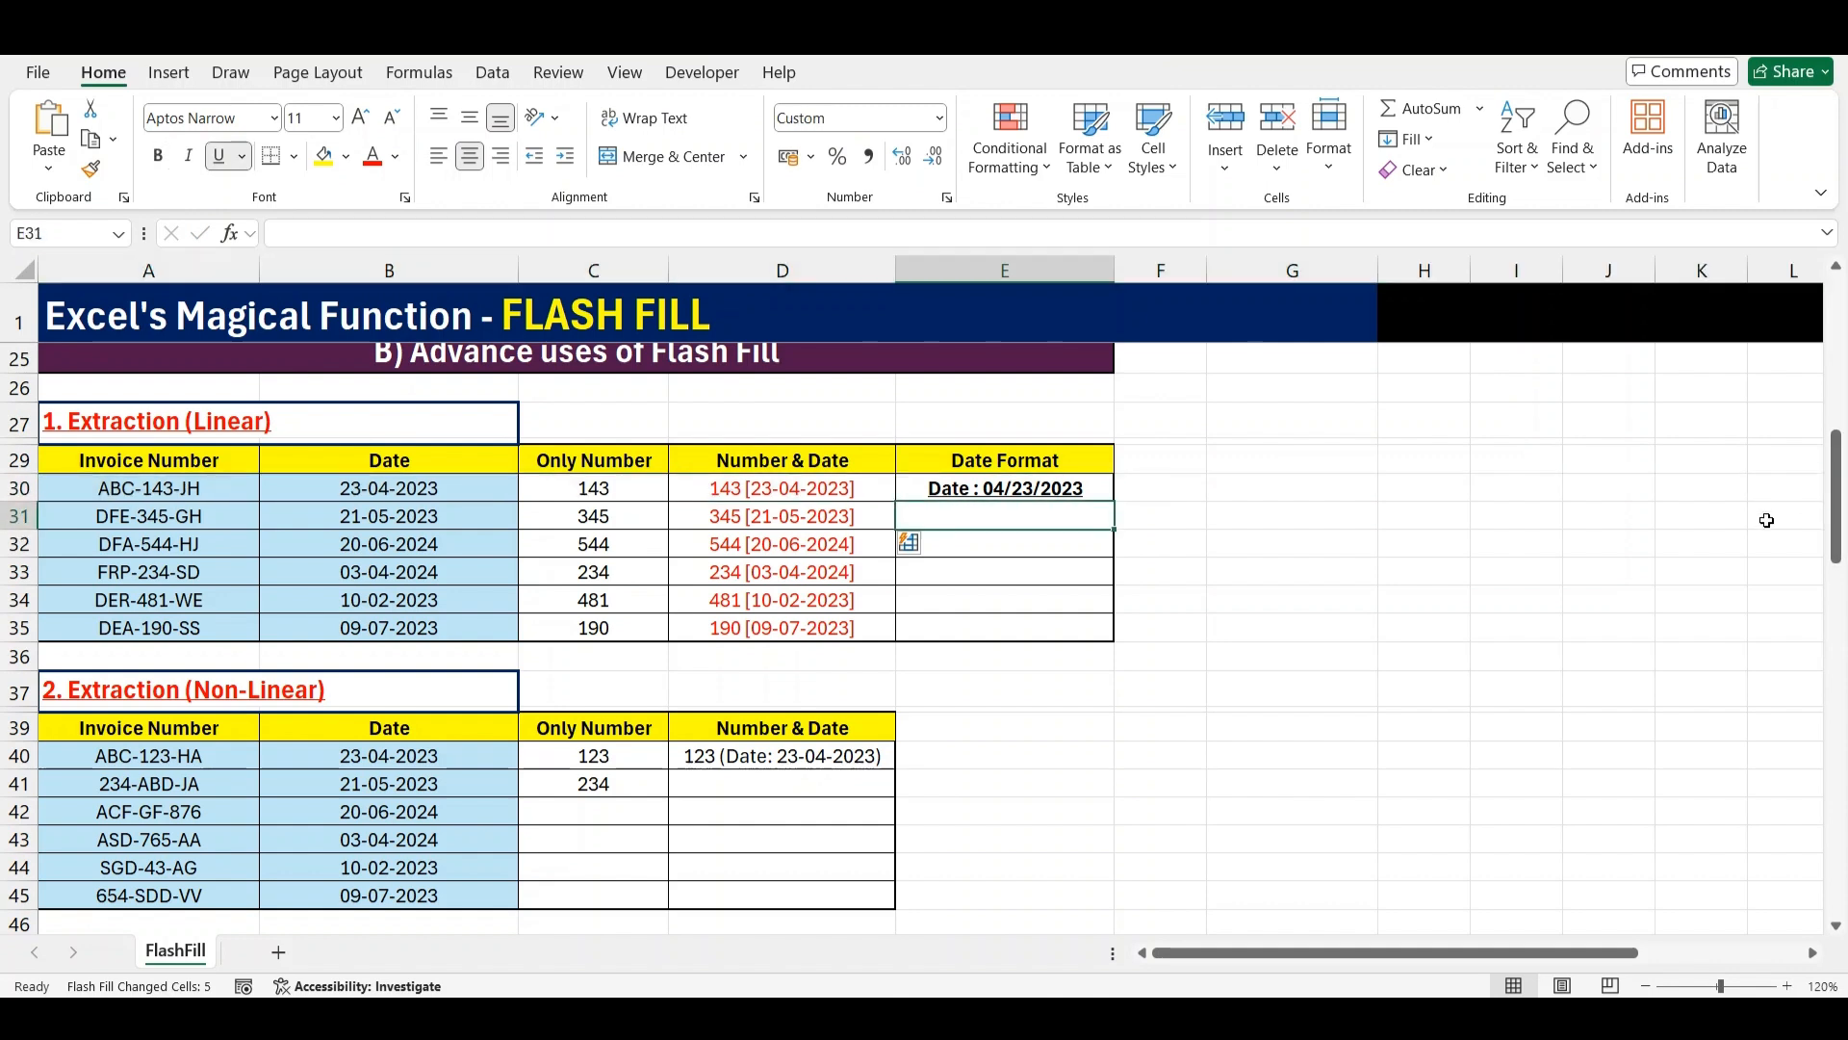
Check the filled rows of the Extraction (Linear) table against the source dates and invoice numbers
key("Down")
key("Left")
key("Down")
key("Down")
key("Left")
key("Left")
key("Down")
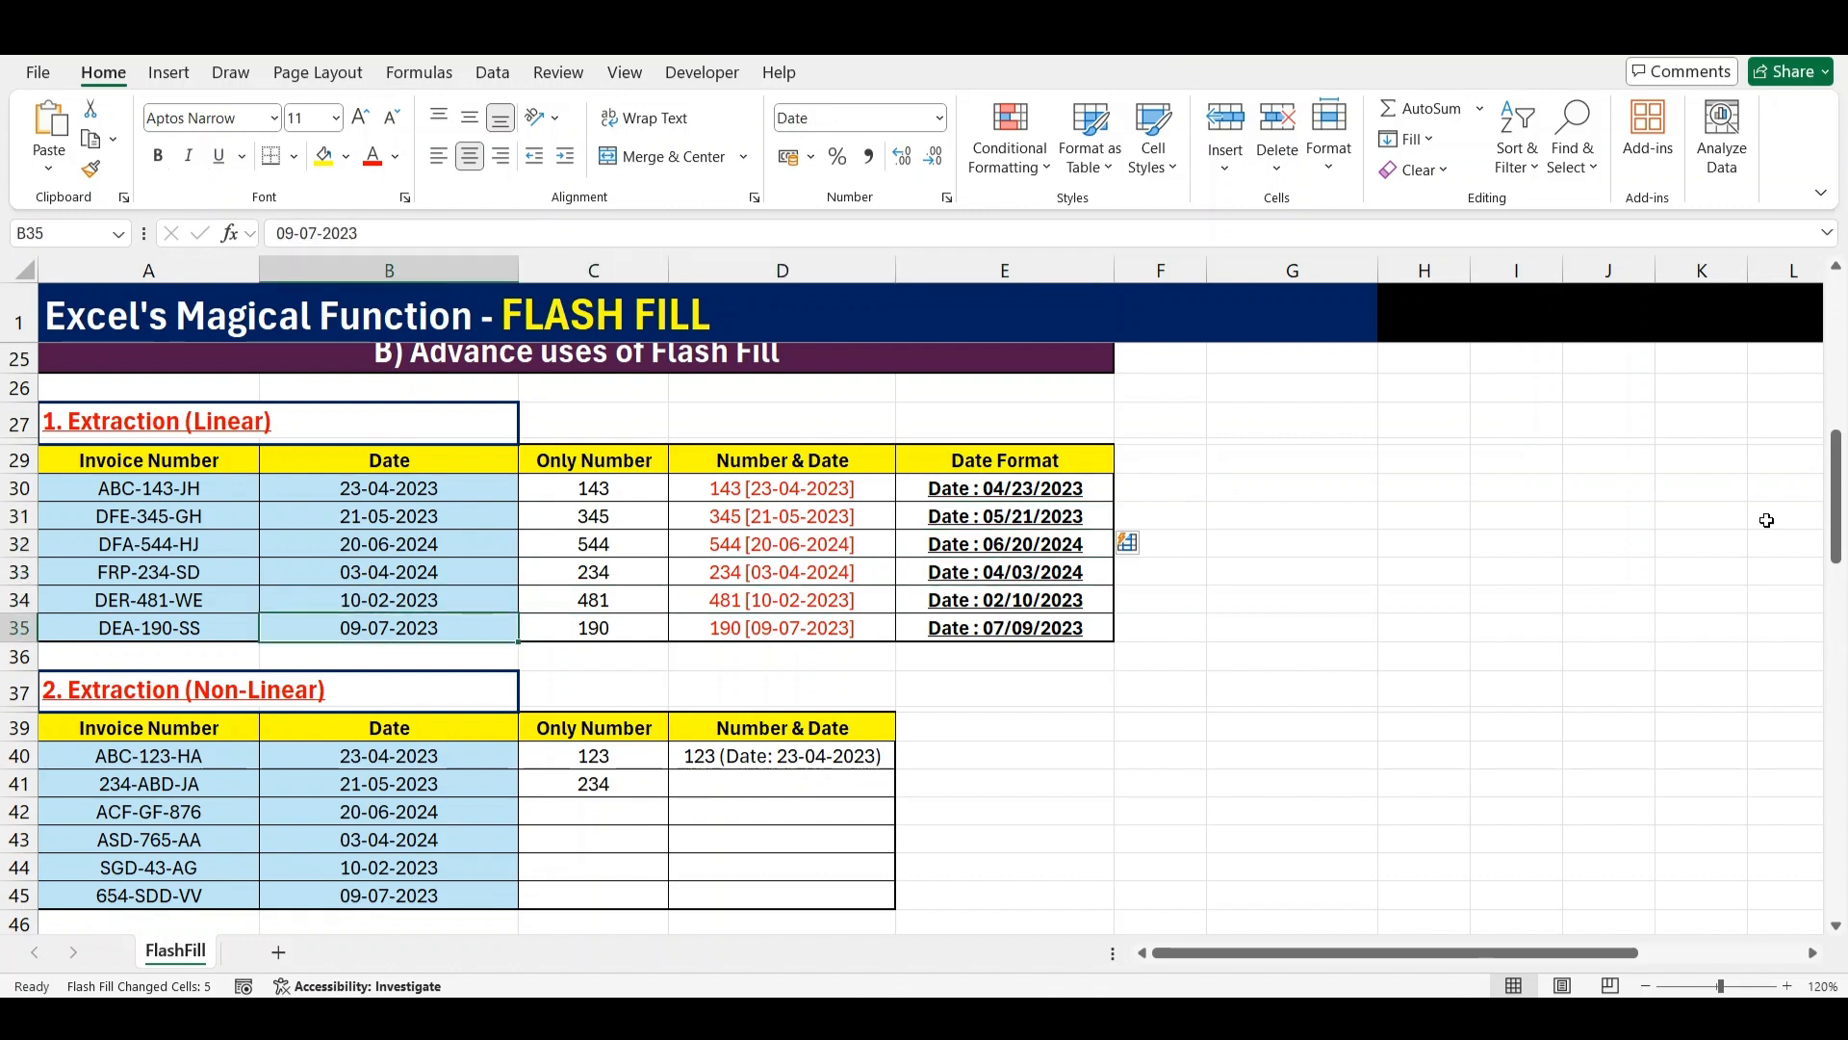
key("Left")
key("Down")
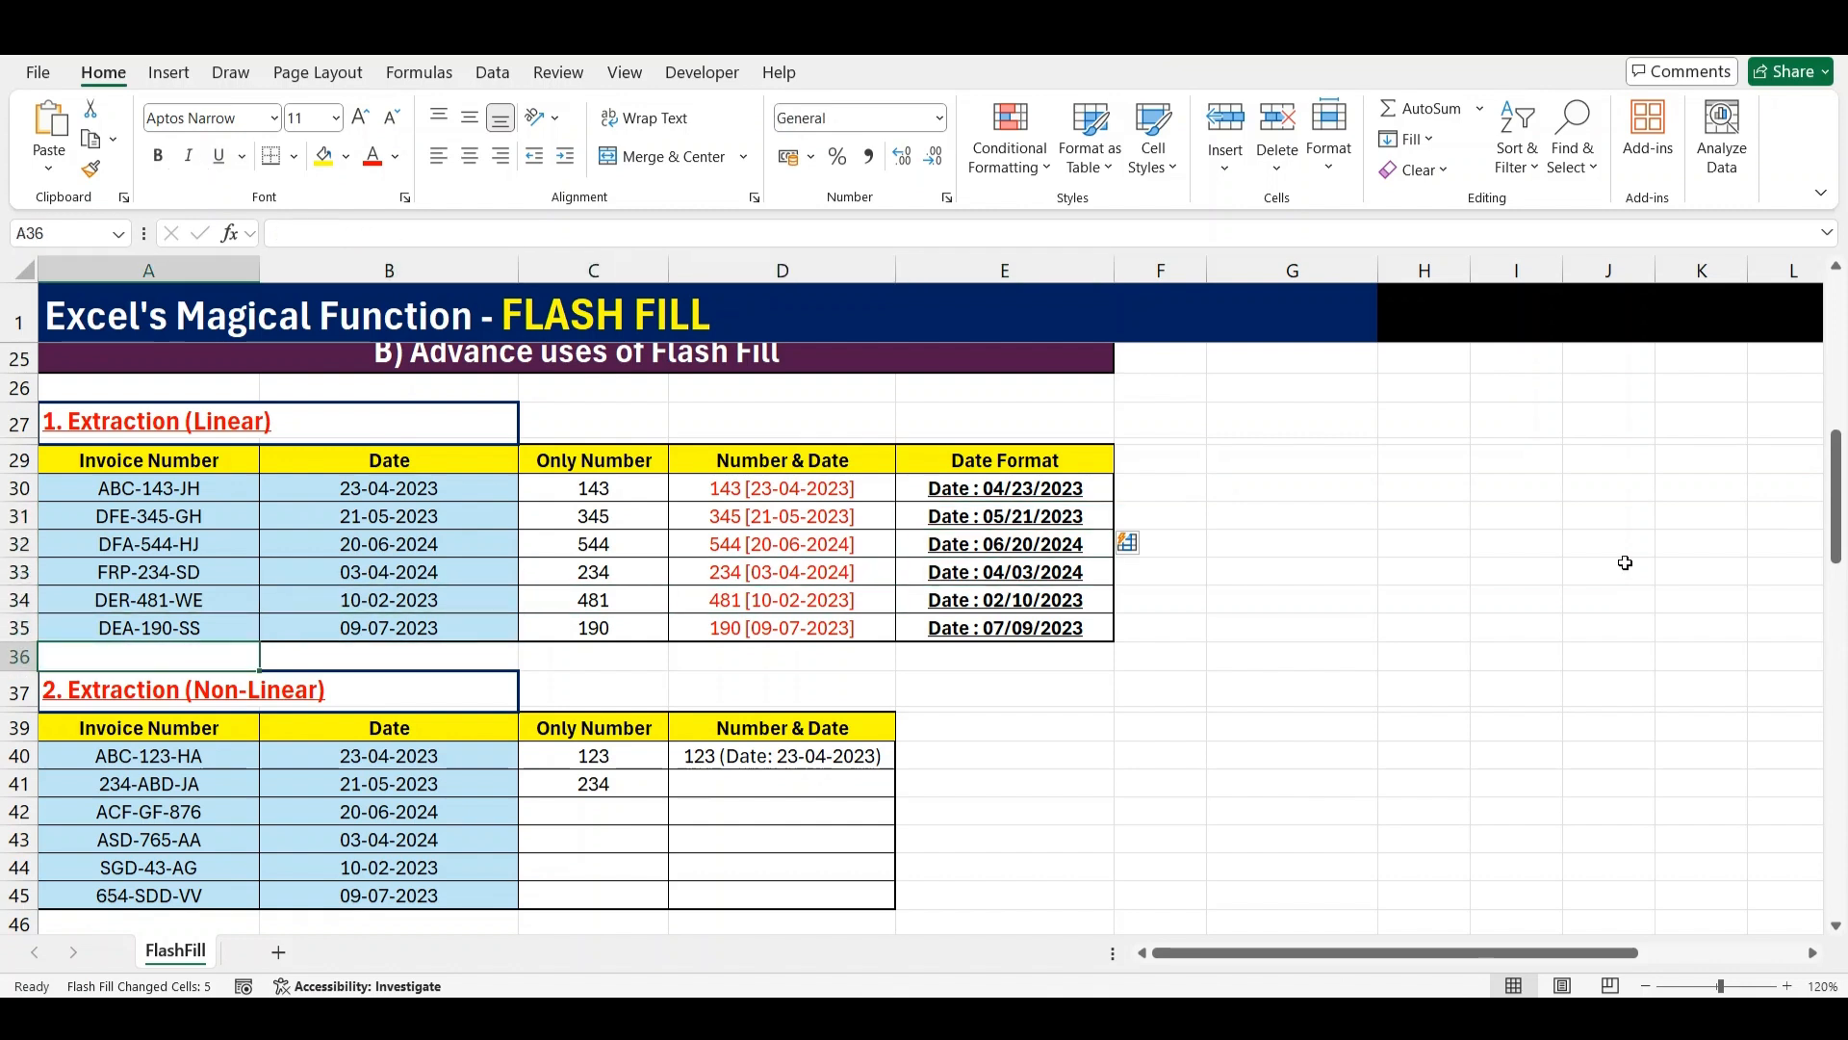
Try to Flash Fill the Extraction (Non-Linear) table's Only Number column from C41, clearing C41 so only the example 123 in C40 guides it
left_click(21, 684)
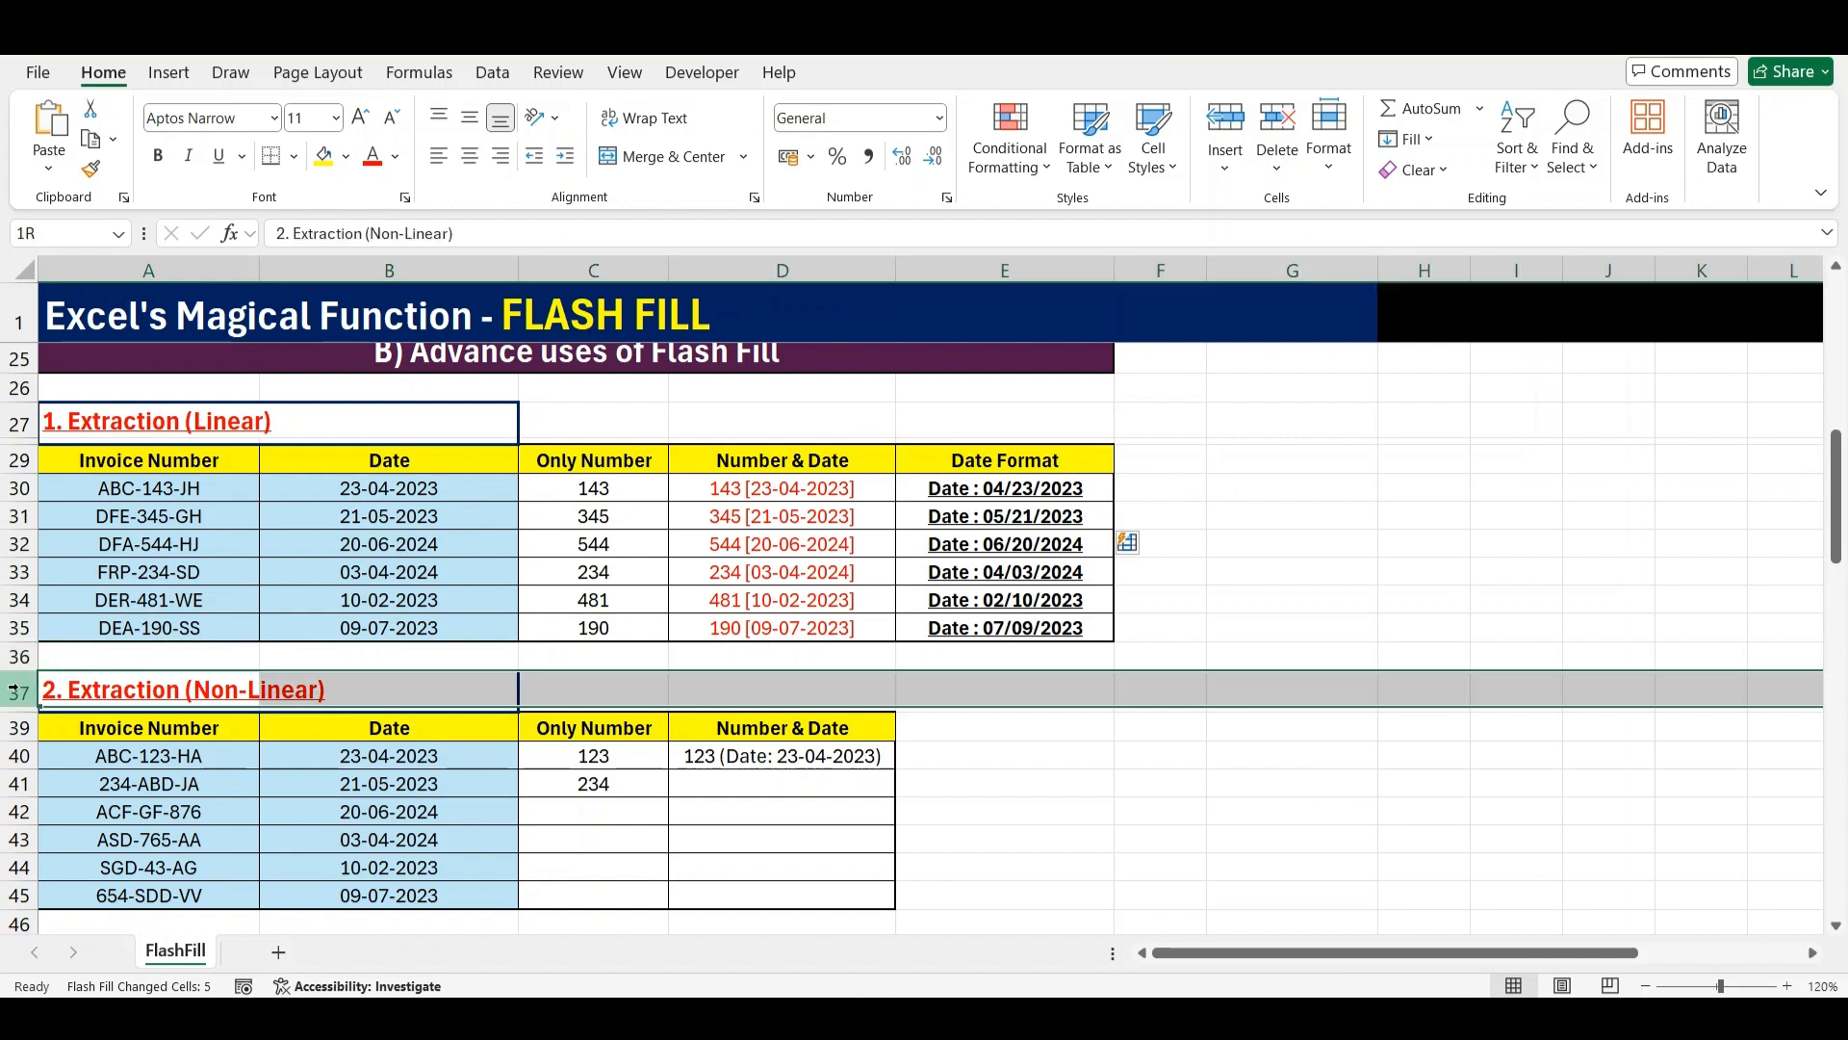
left_click(179, 760)
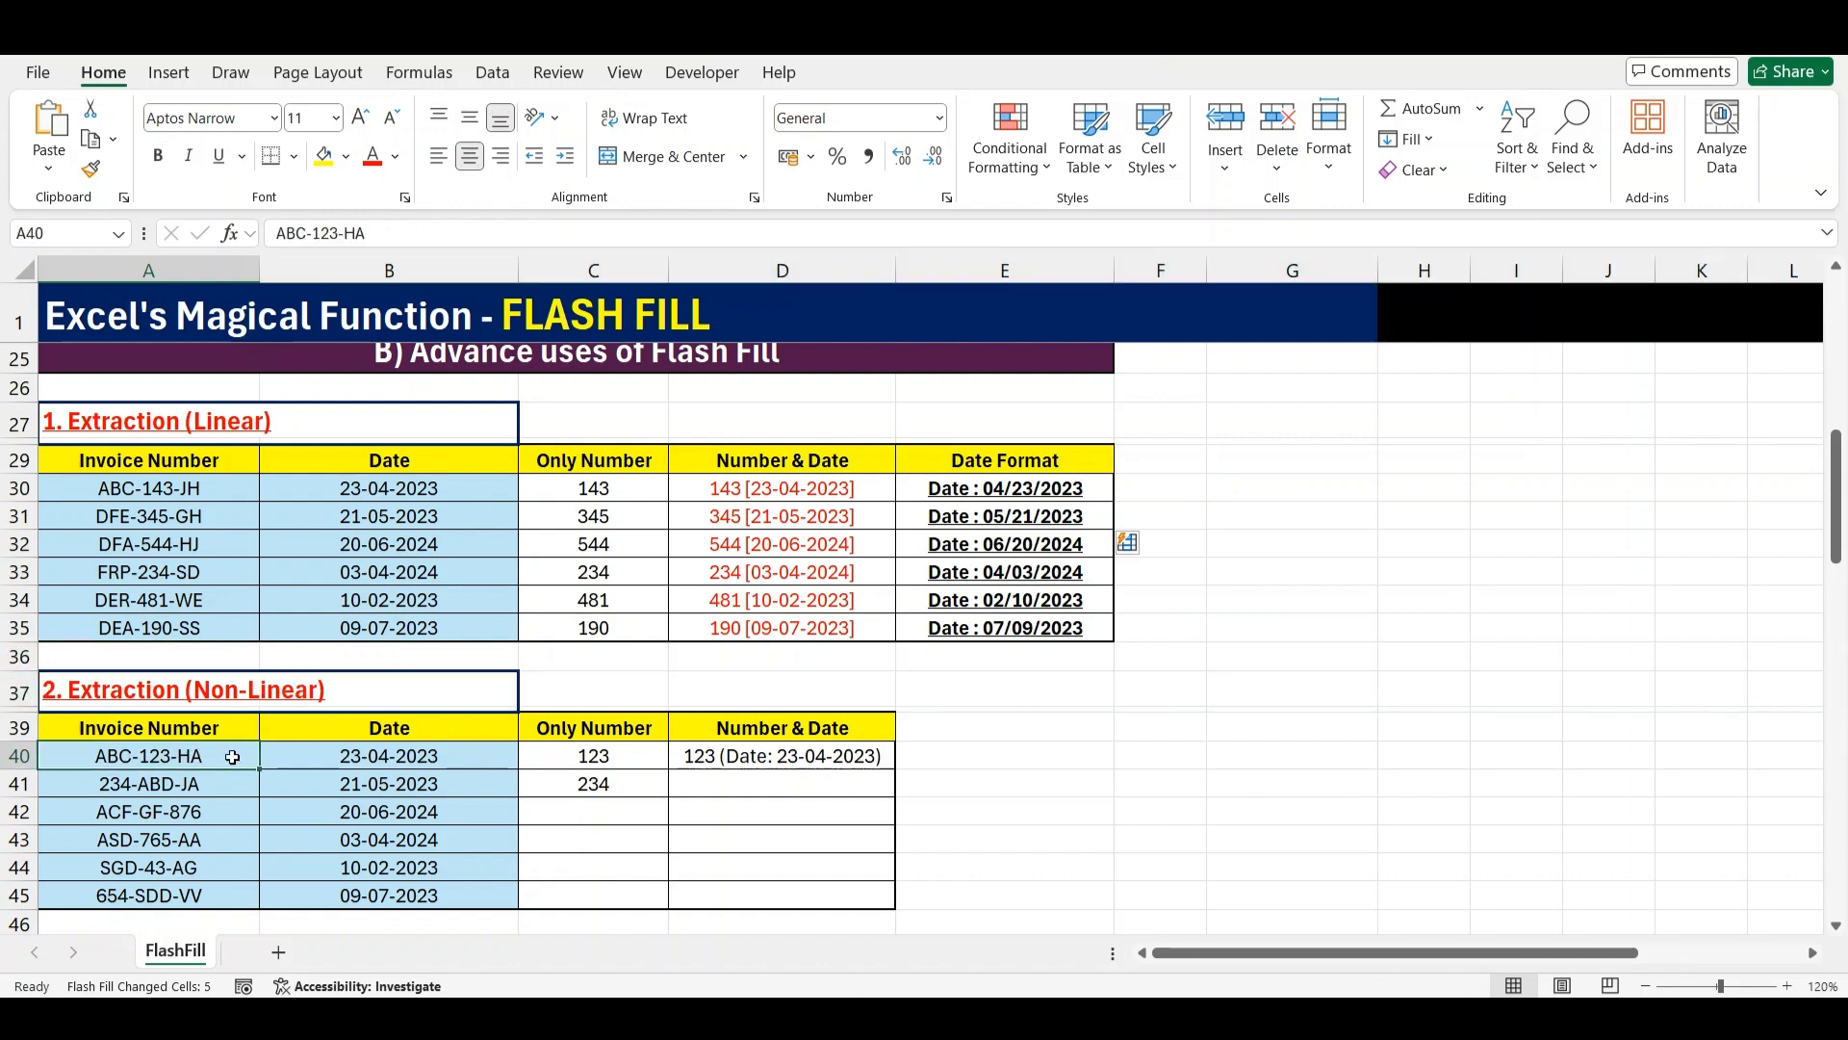
scroll(726, 776, "down", 2)
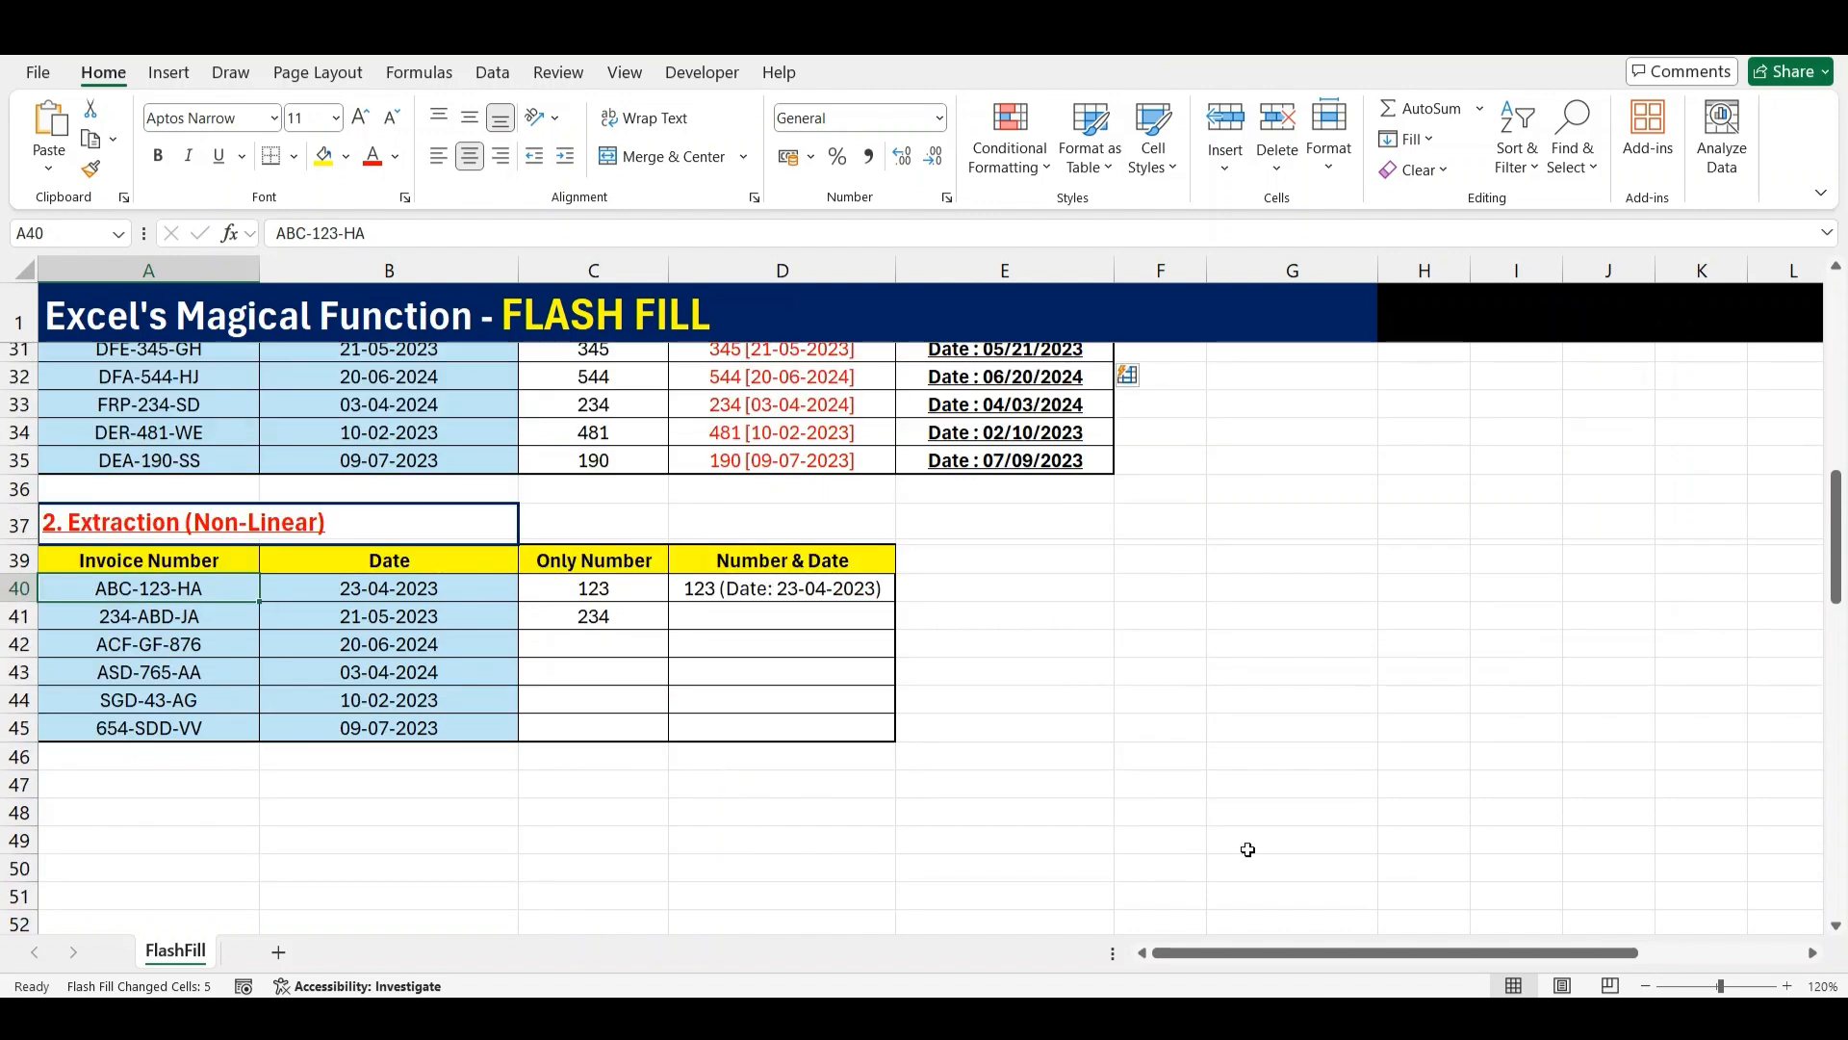
left_click(1785, 986)
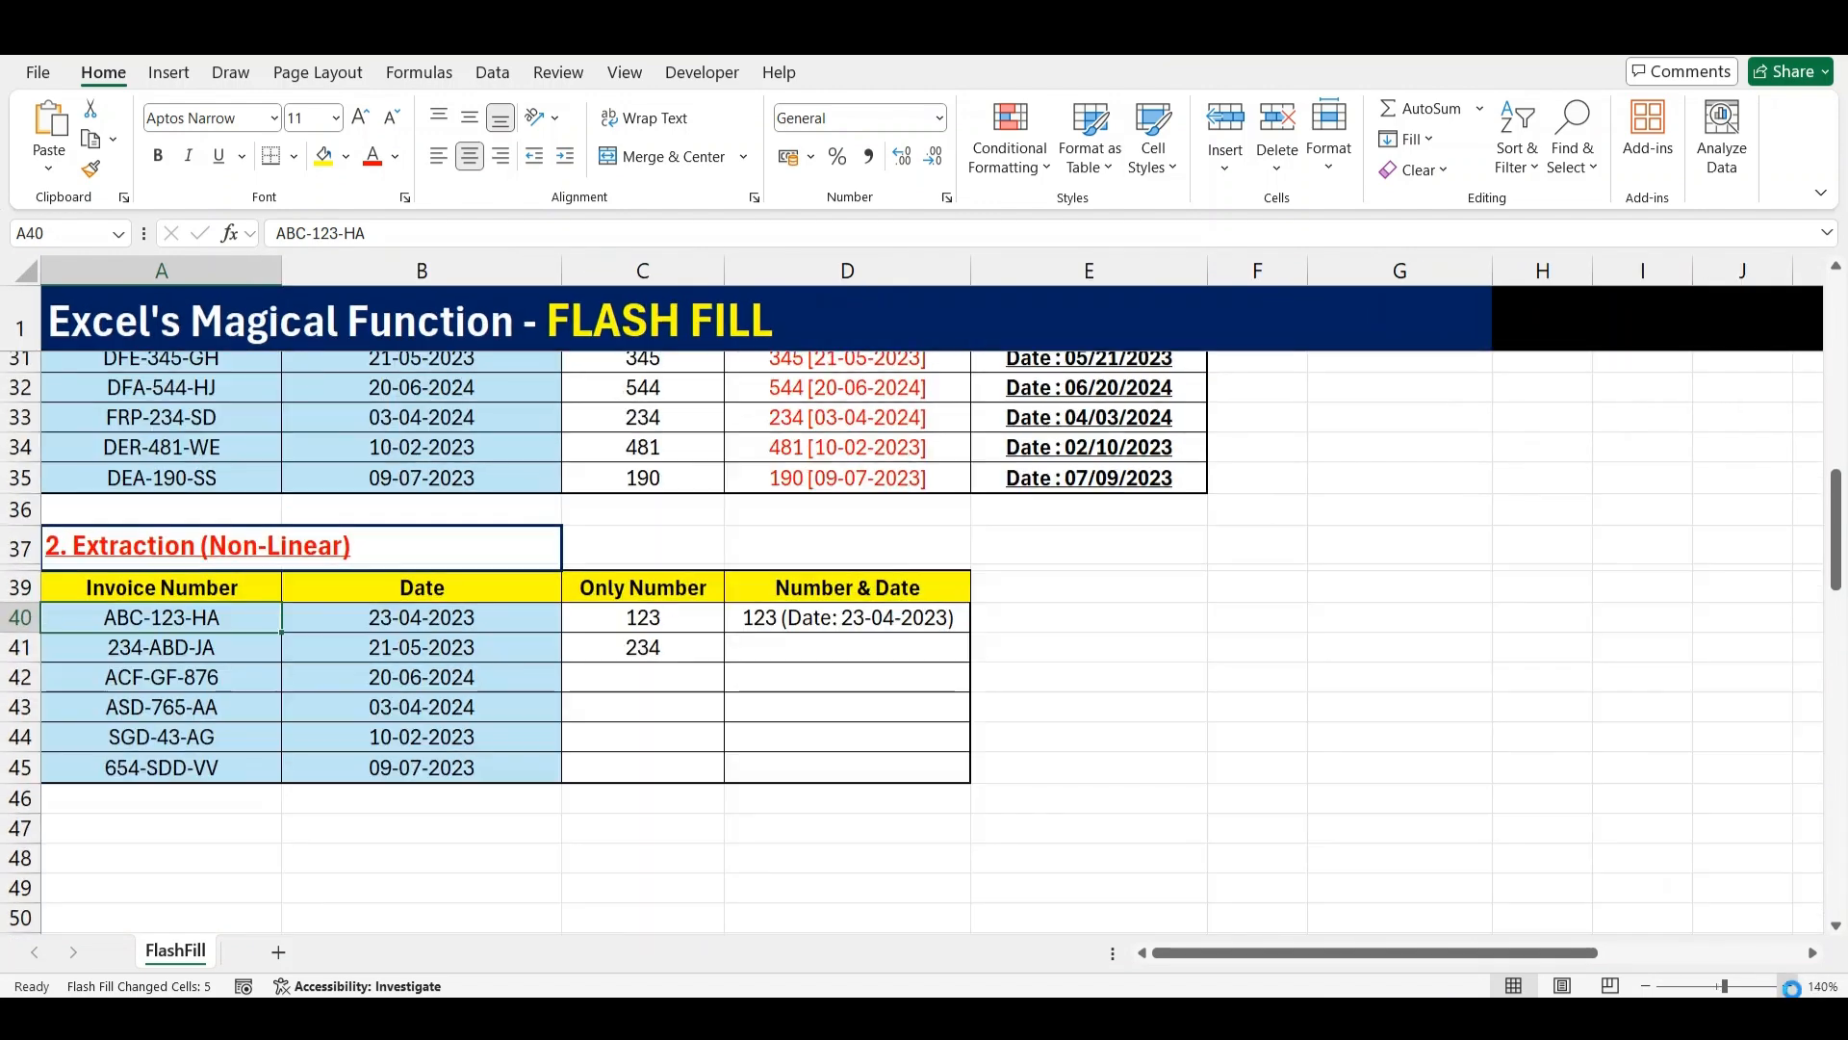
left_click(1786, 986)
left_click(1786, 986)
left_click(770, 720)
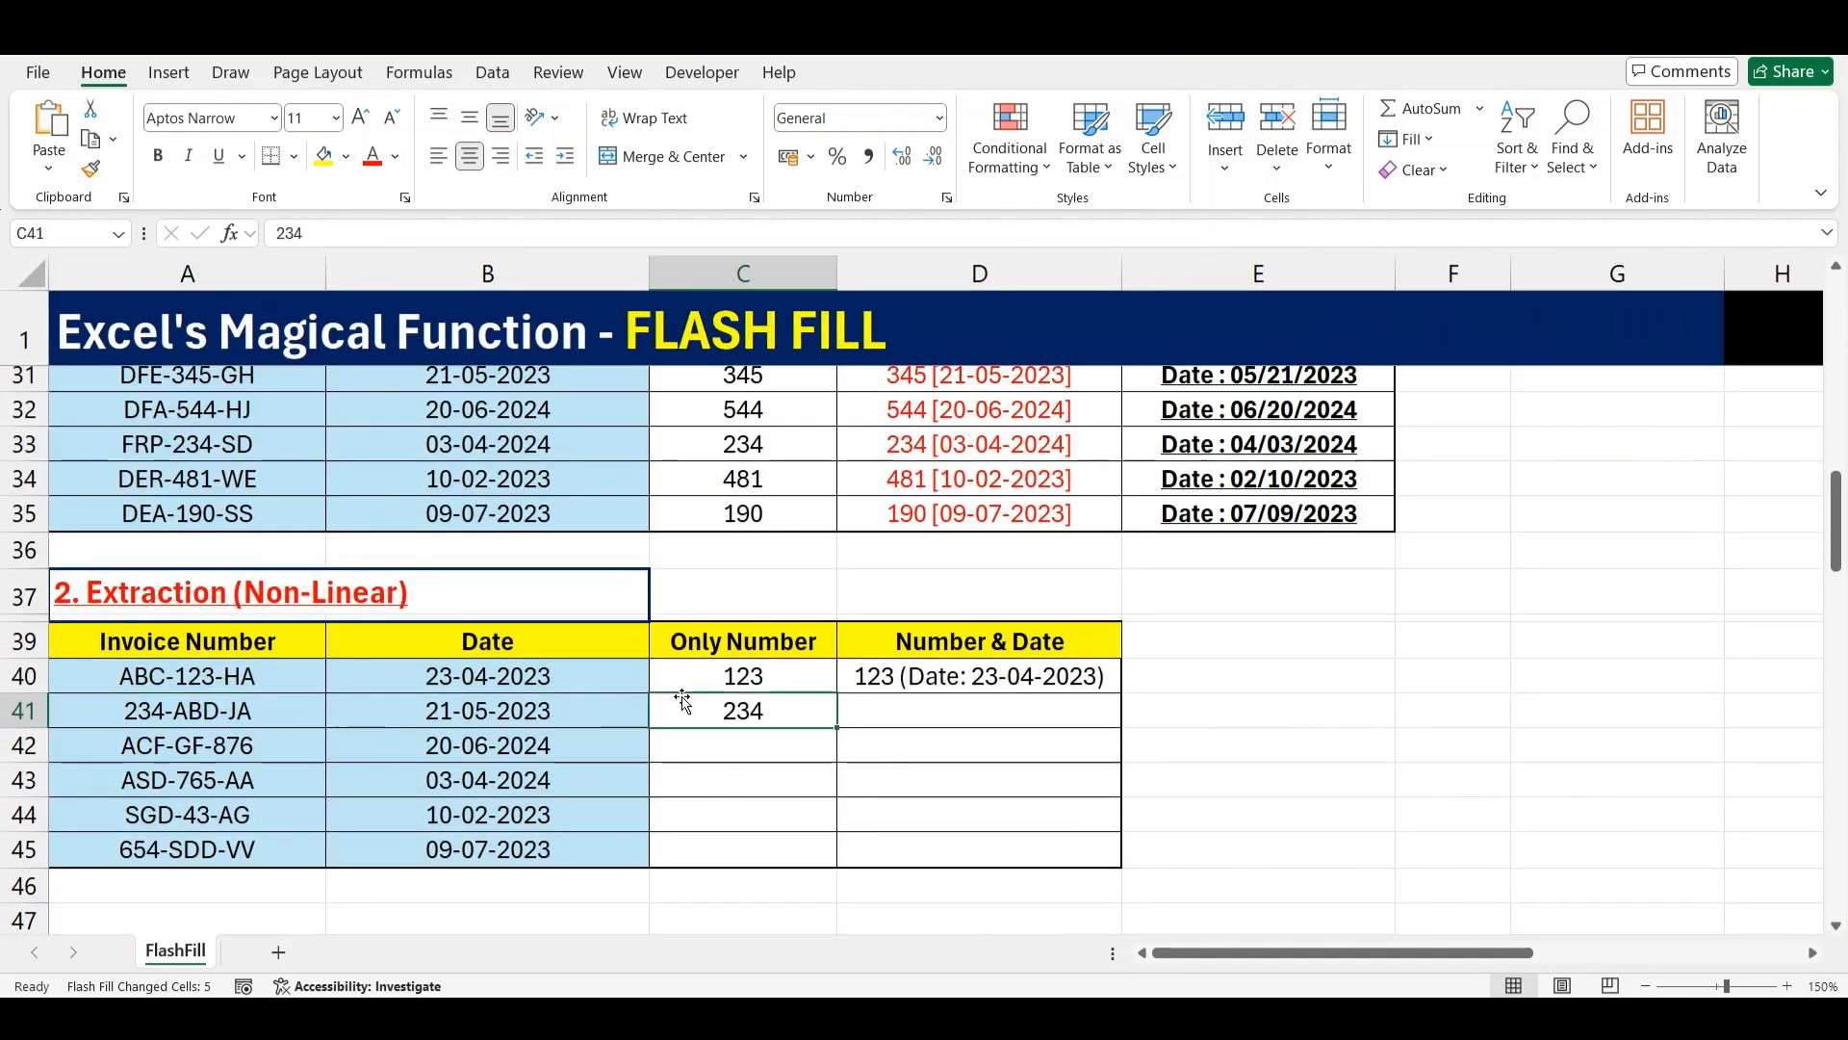
key("Delete")
key("ctrl+e")
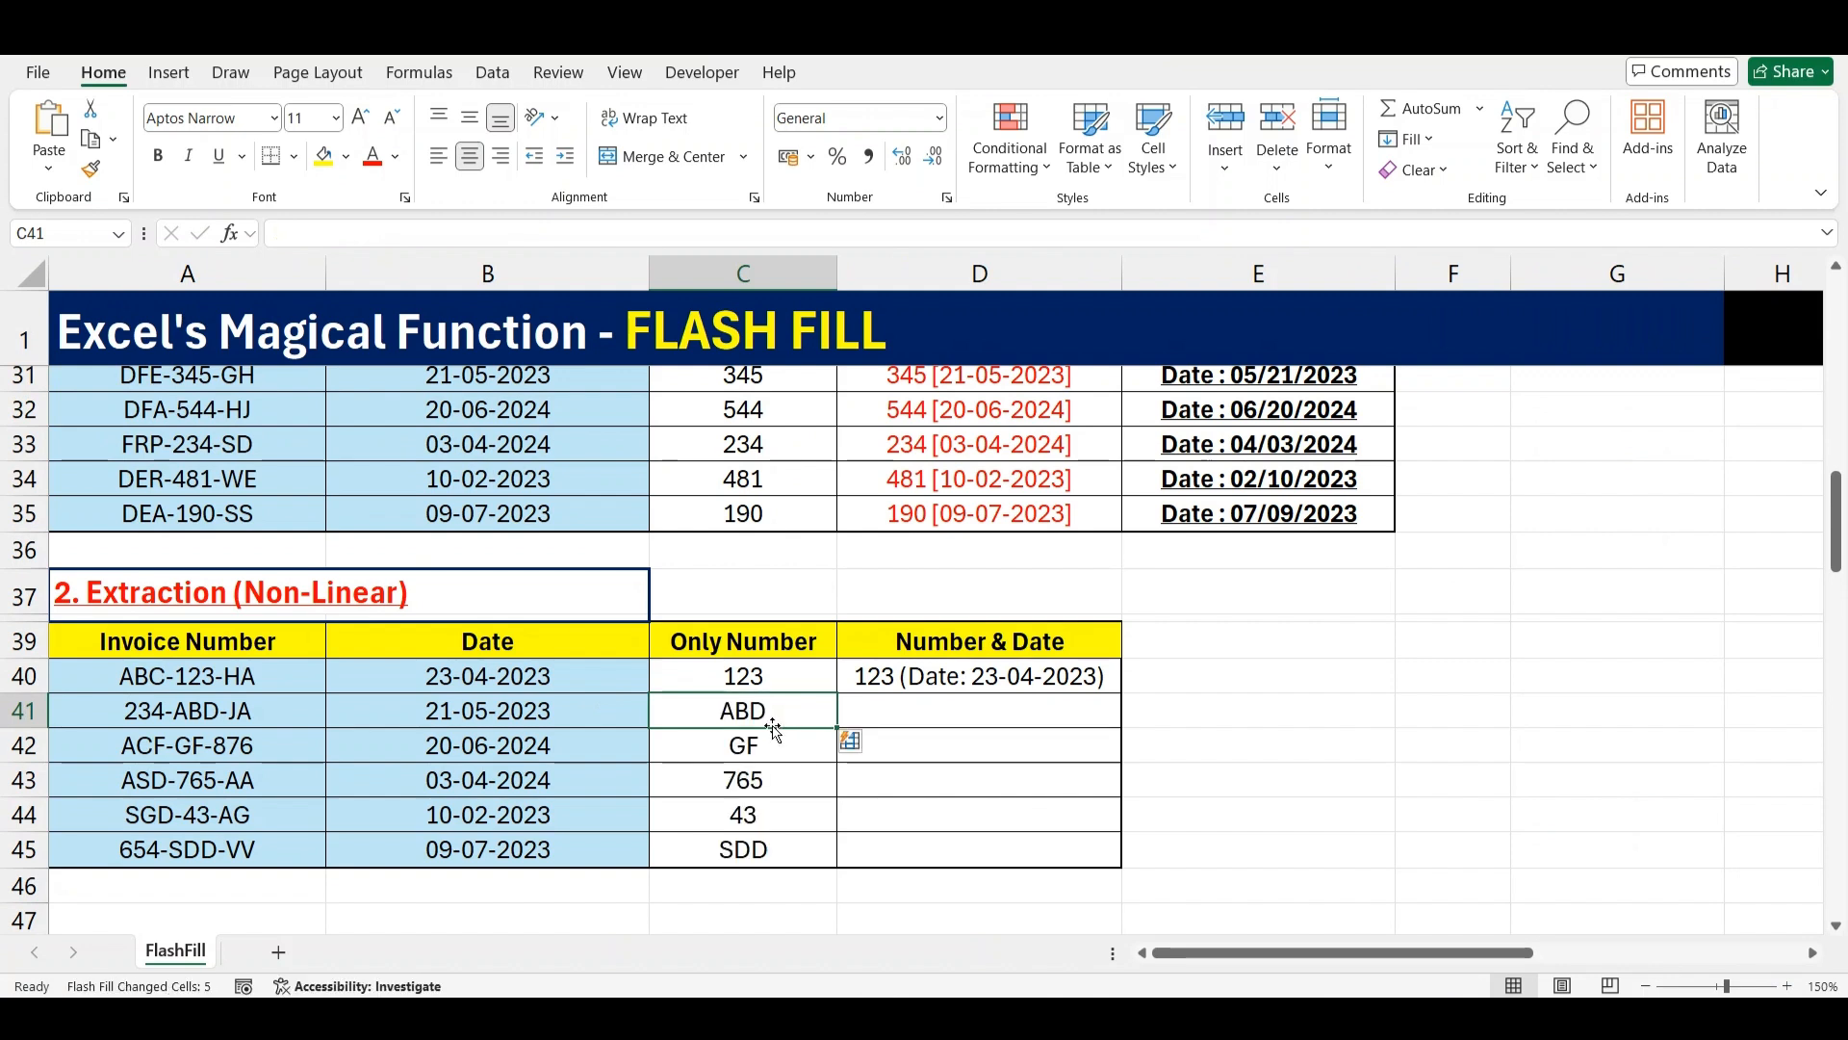
Clear the Flash Fill results from C41:C45 in the Only Number column
key("shift+Down")
key("shift+Down")
key("shift+Down")
key("shift+Down")
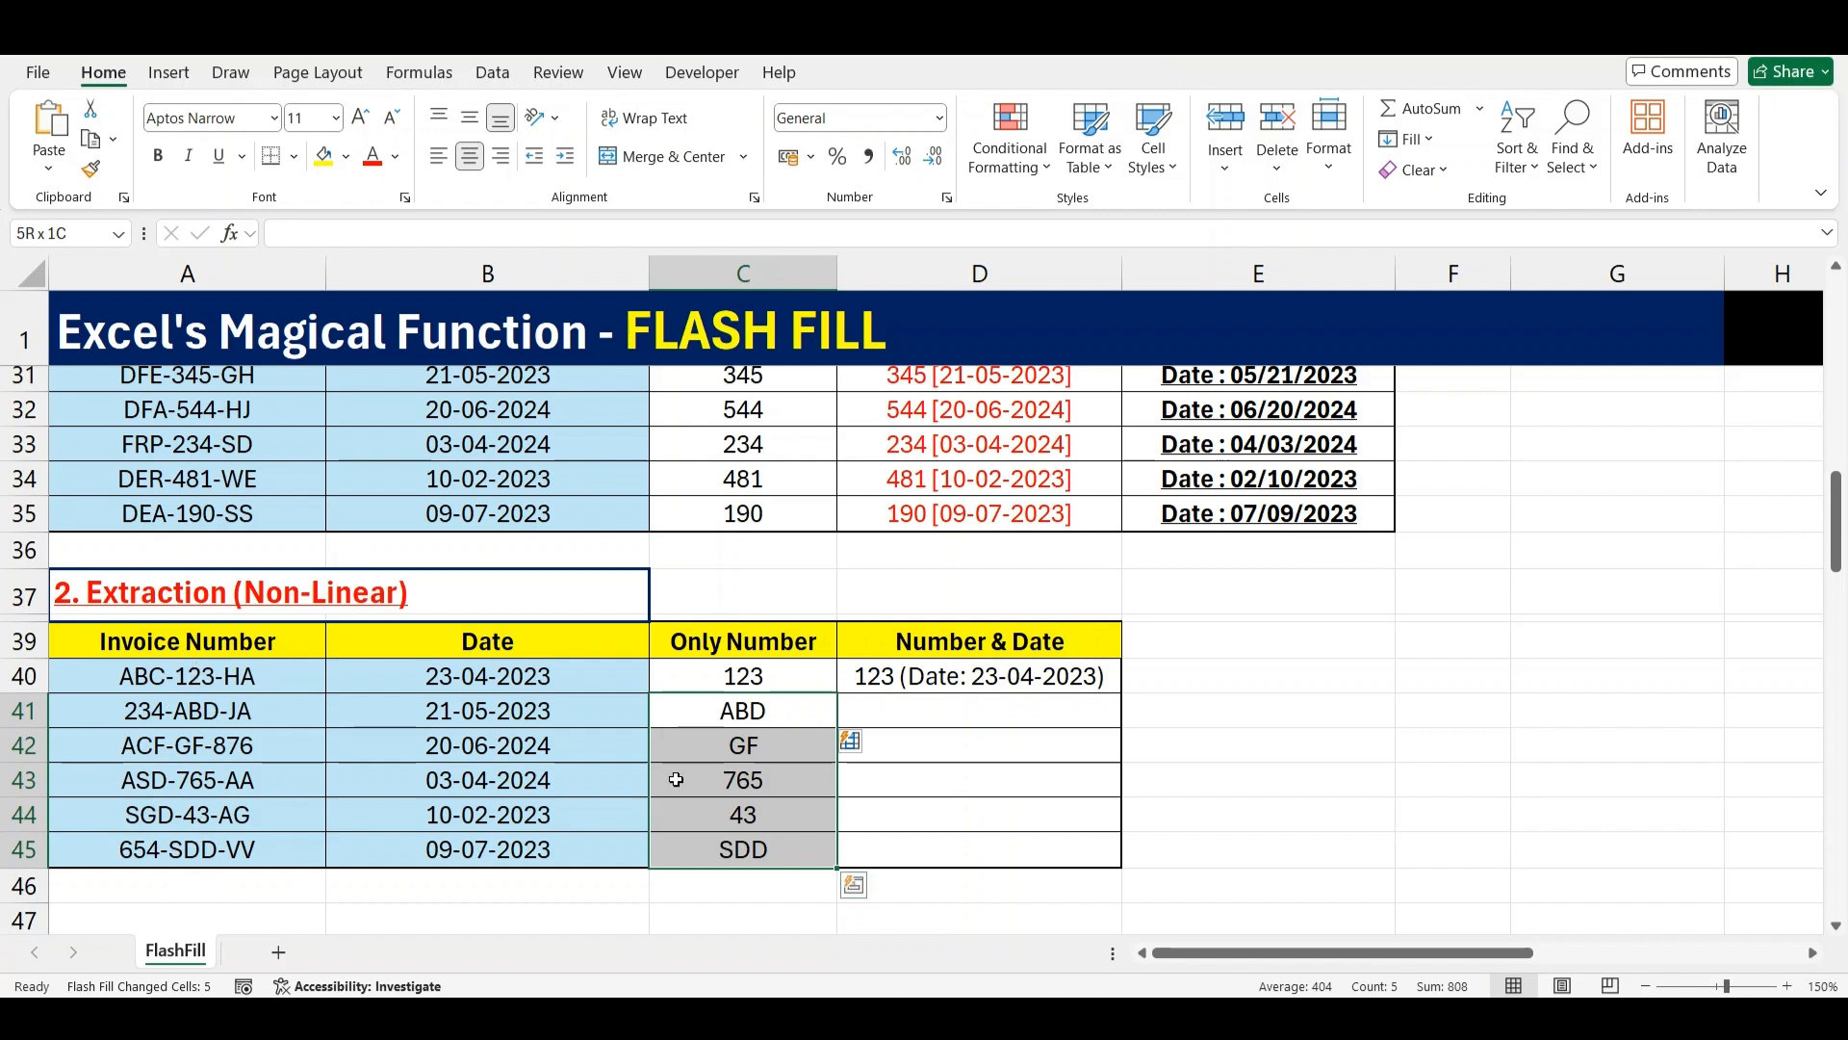
key("Delete")
Enter 234 in C41 as a second example and Flash Fill the rest of the Only Number column from C42
key("Up")
key("Down")
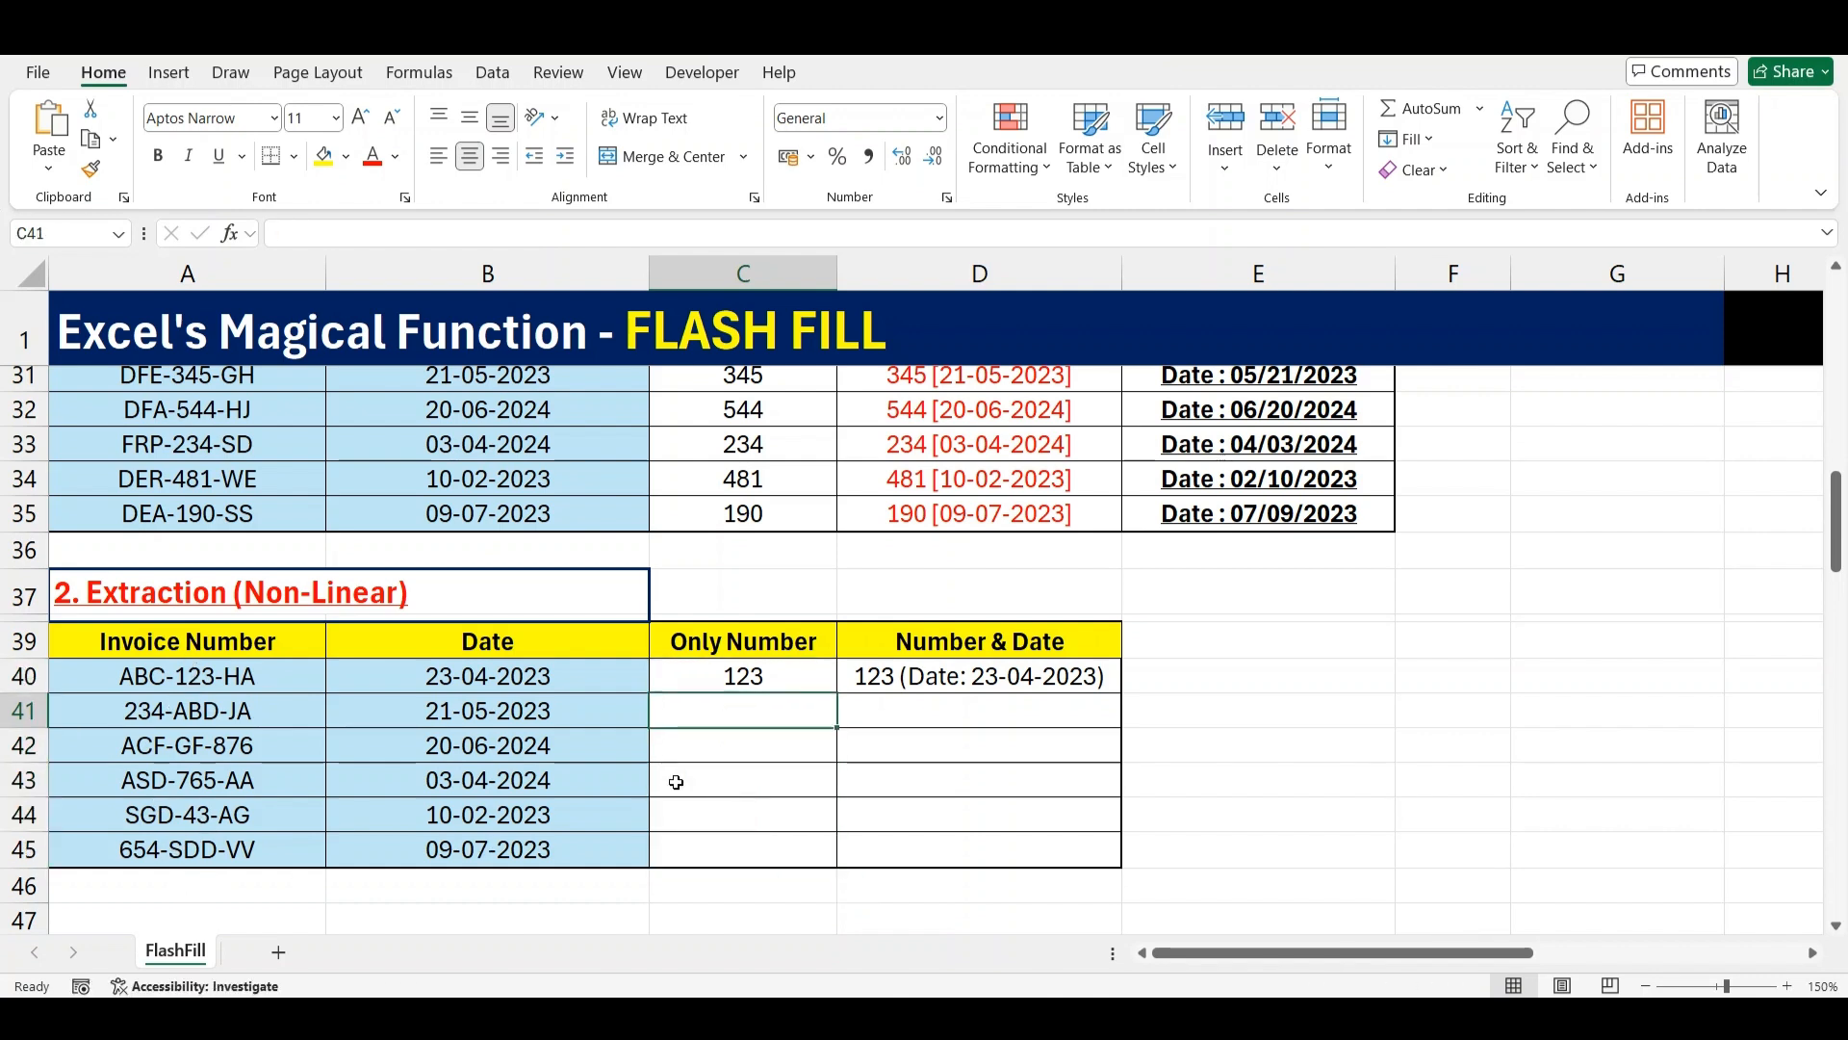
type("234")
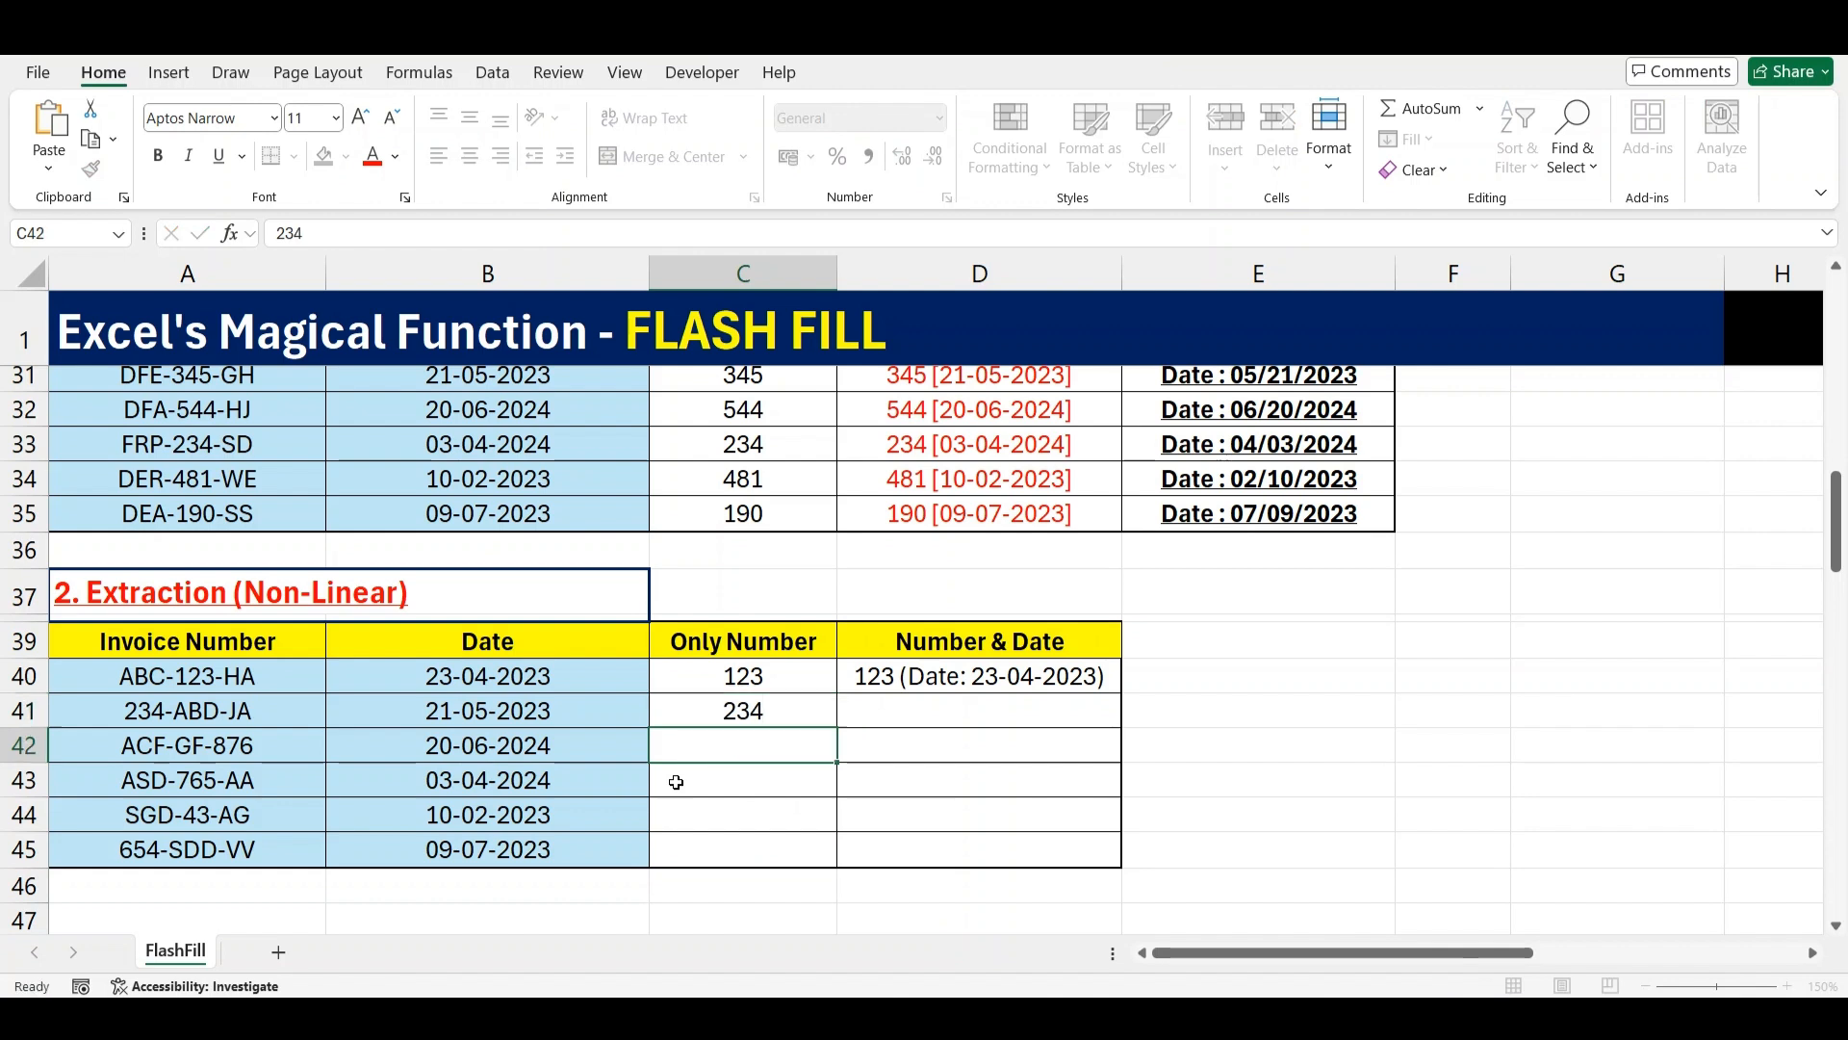
key("Return")
key("ctrl+e")
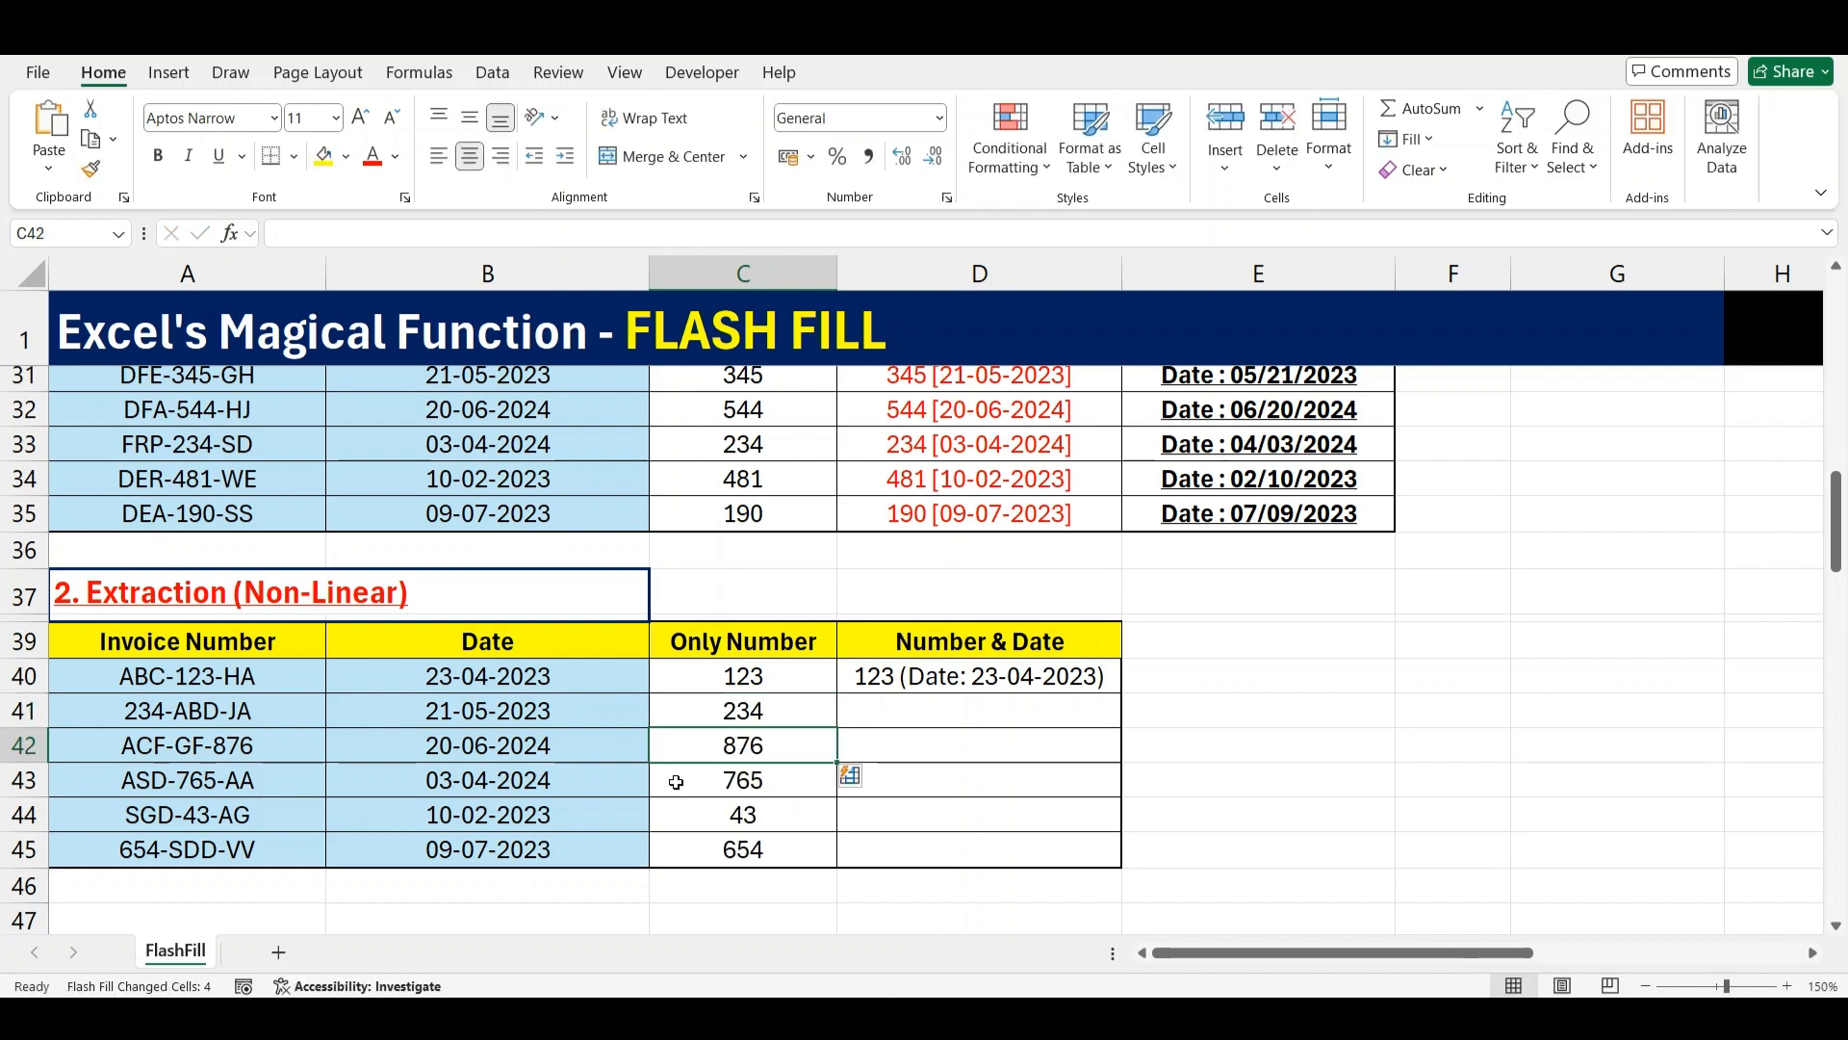
Check the extracted numbers in rows 44 and 45 against their source rows, examining the invoice number text in A44
key("Down")
key("Down")
key("shift+space")
key("Down")
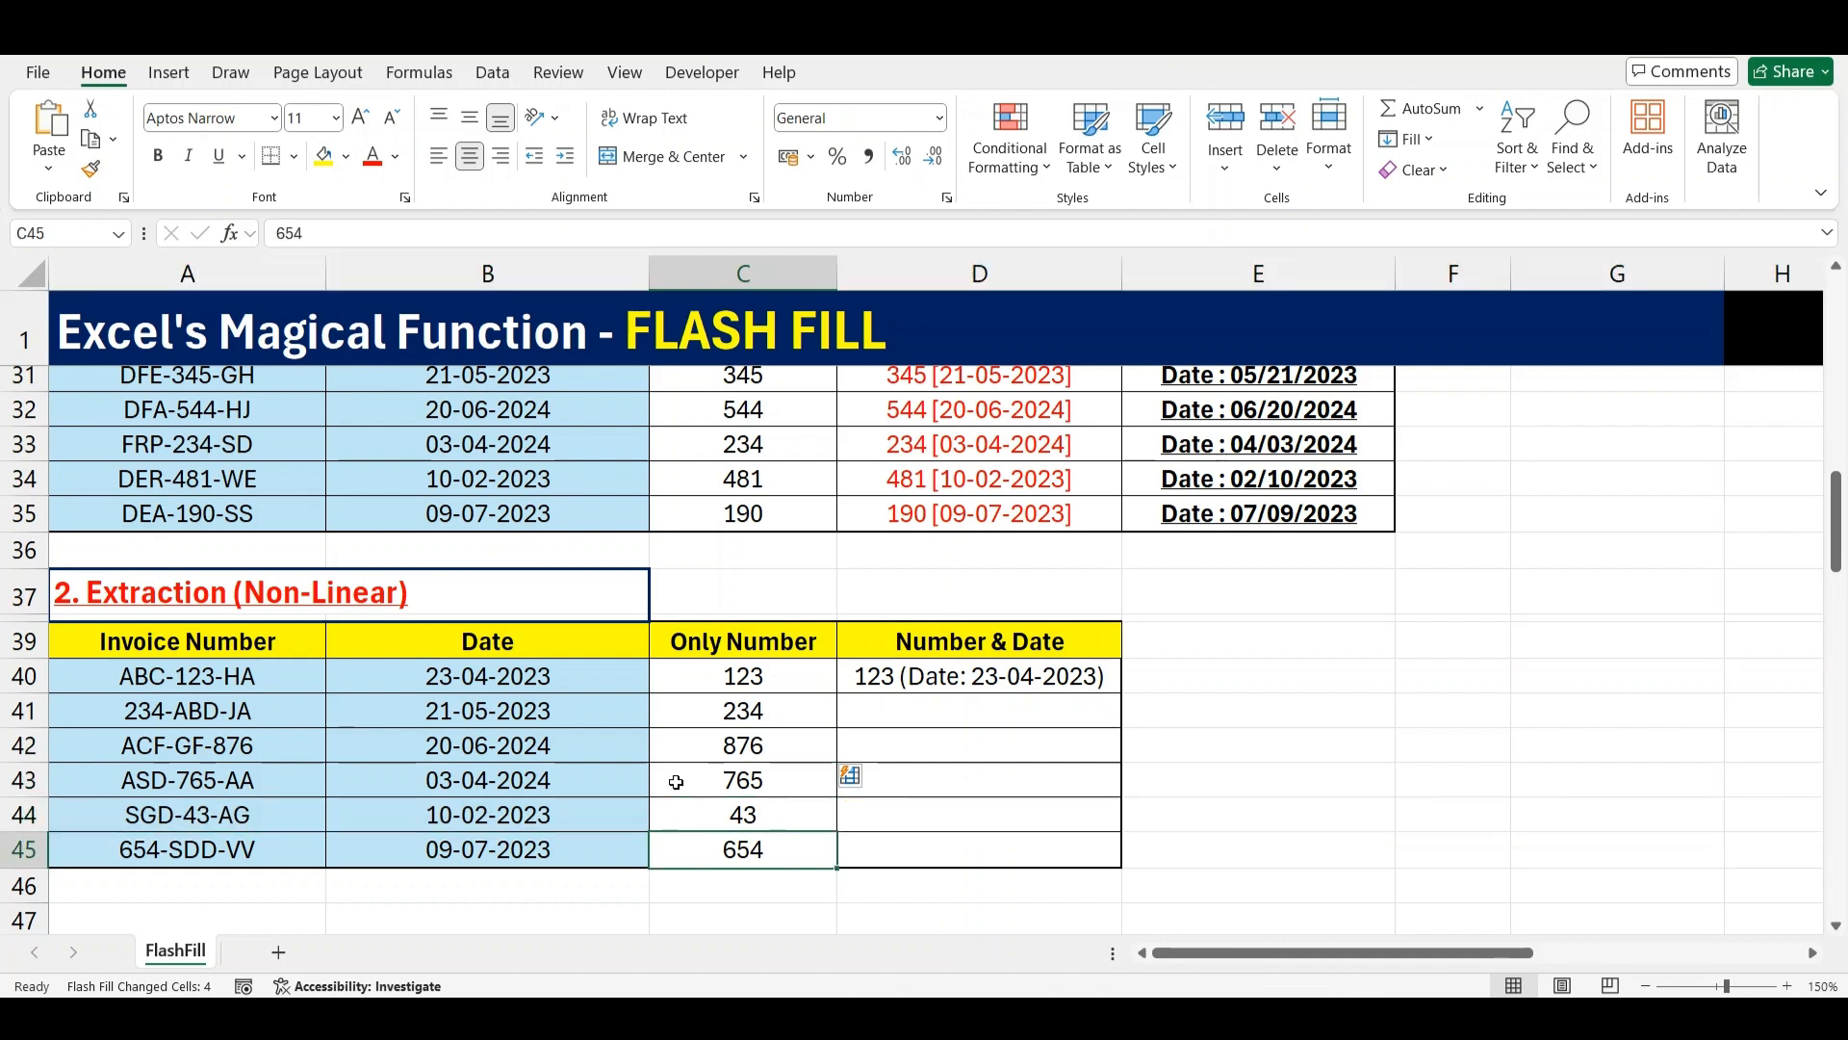
key("shift+space")
key("Up")
key("shift+space")
key("Home")
key("Right")
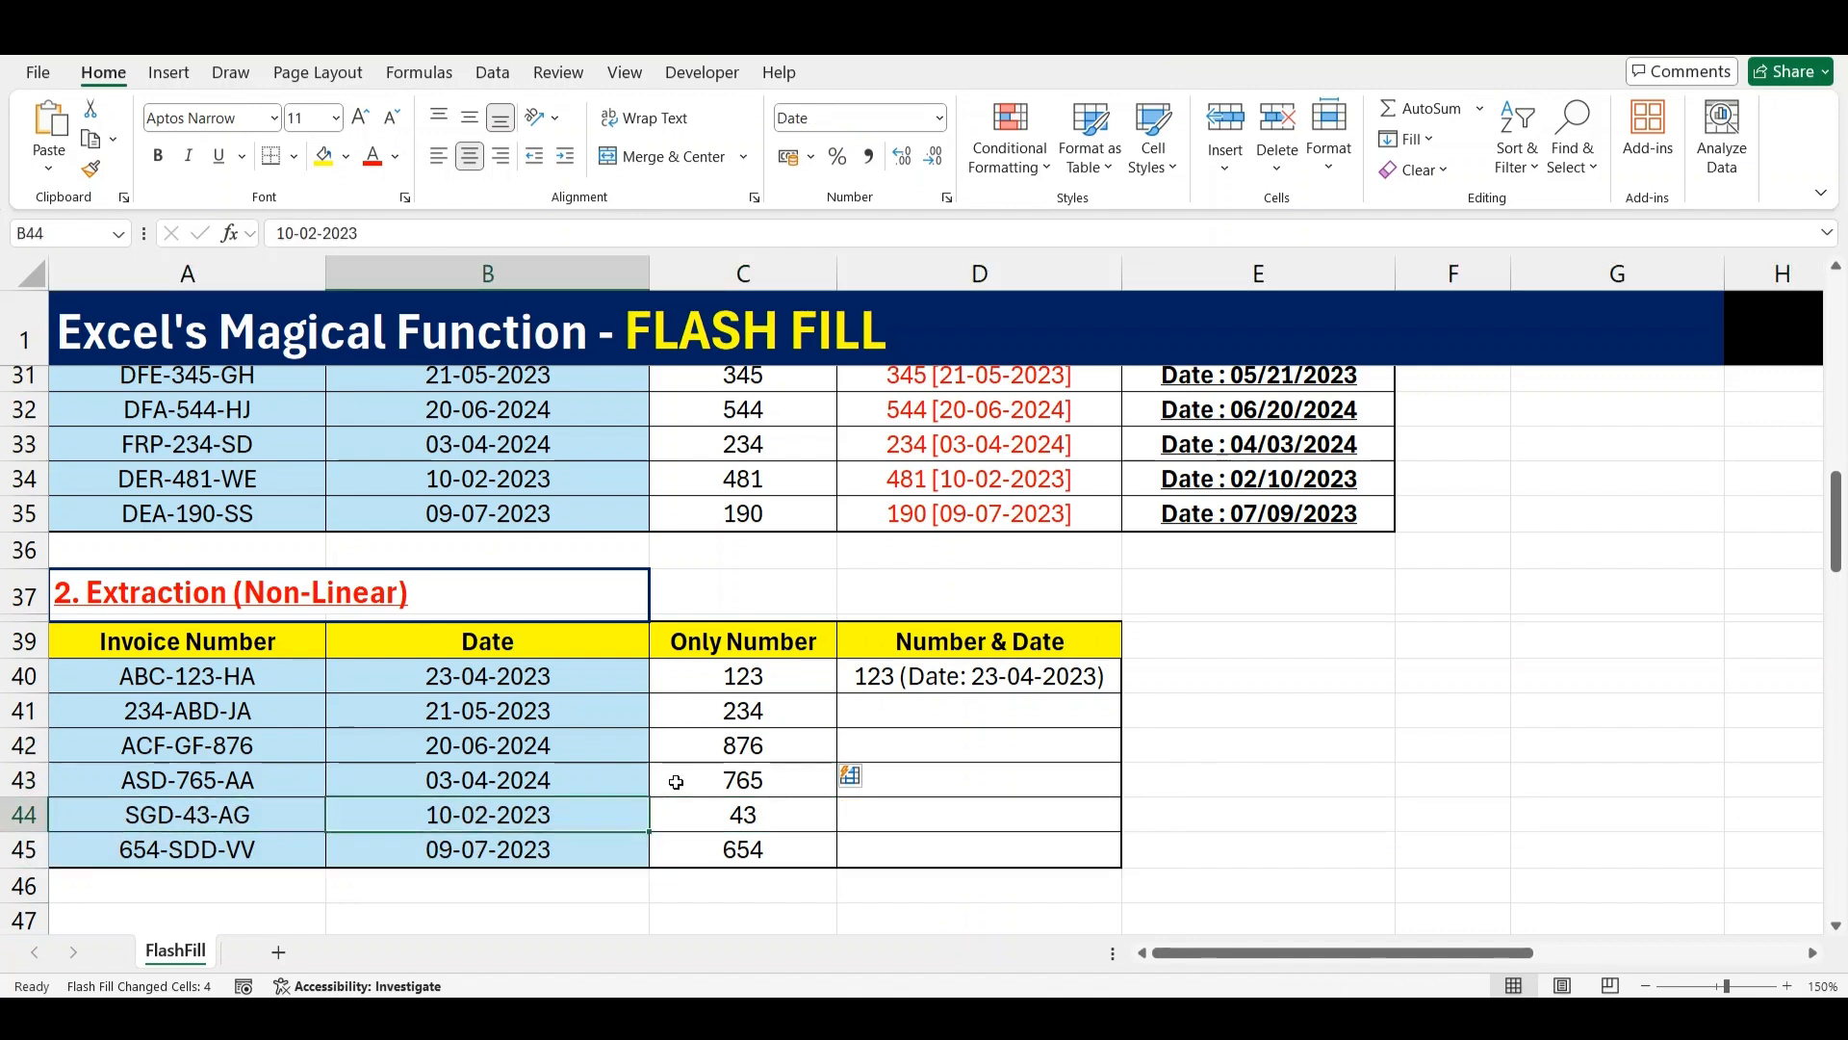
key("Left")
key("F2")
key("shift+Home")
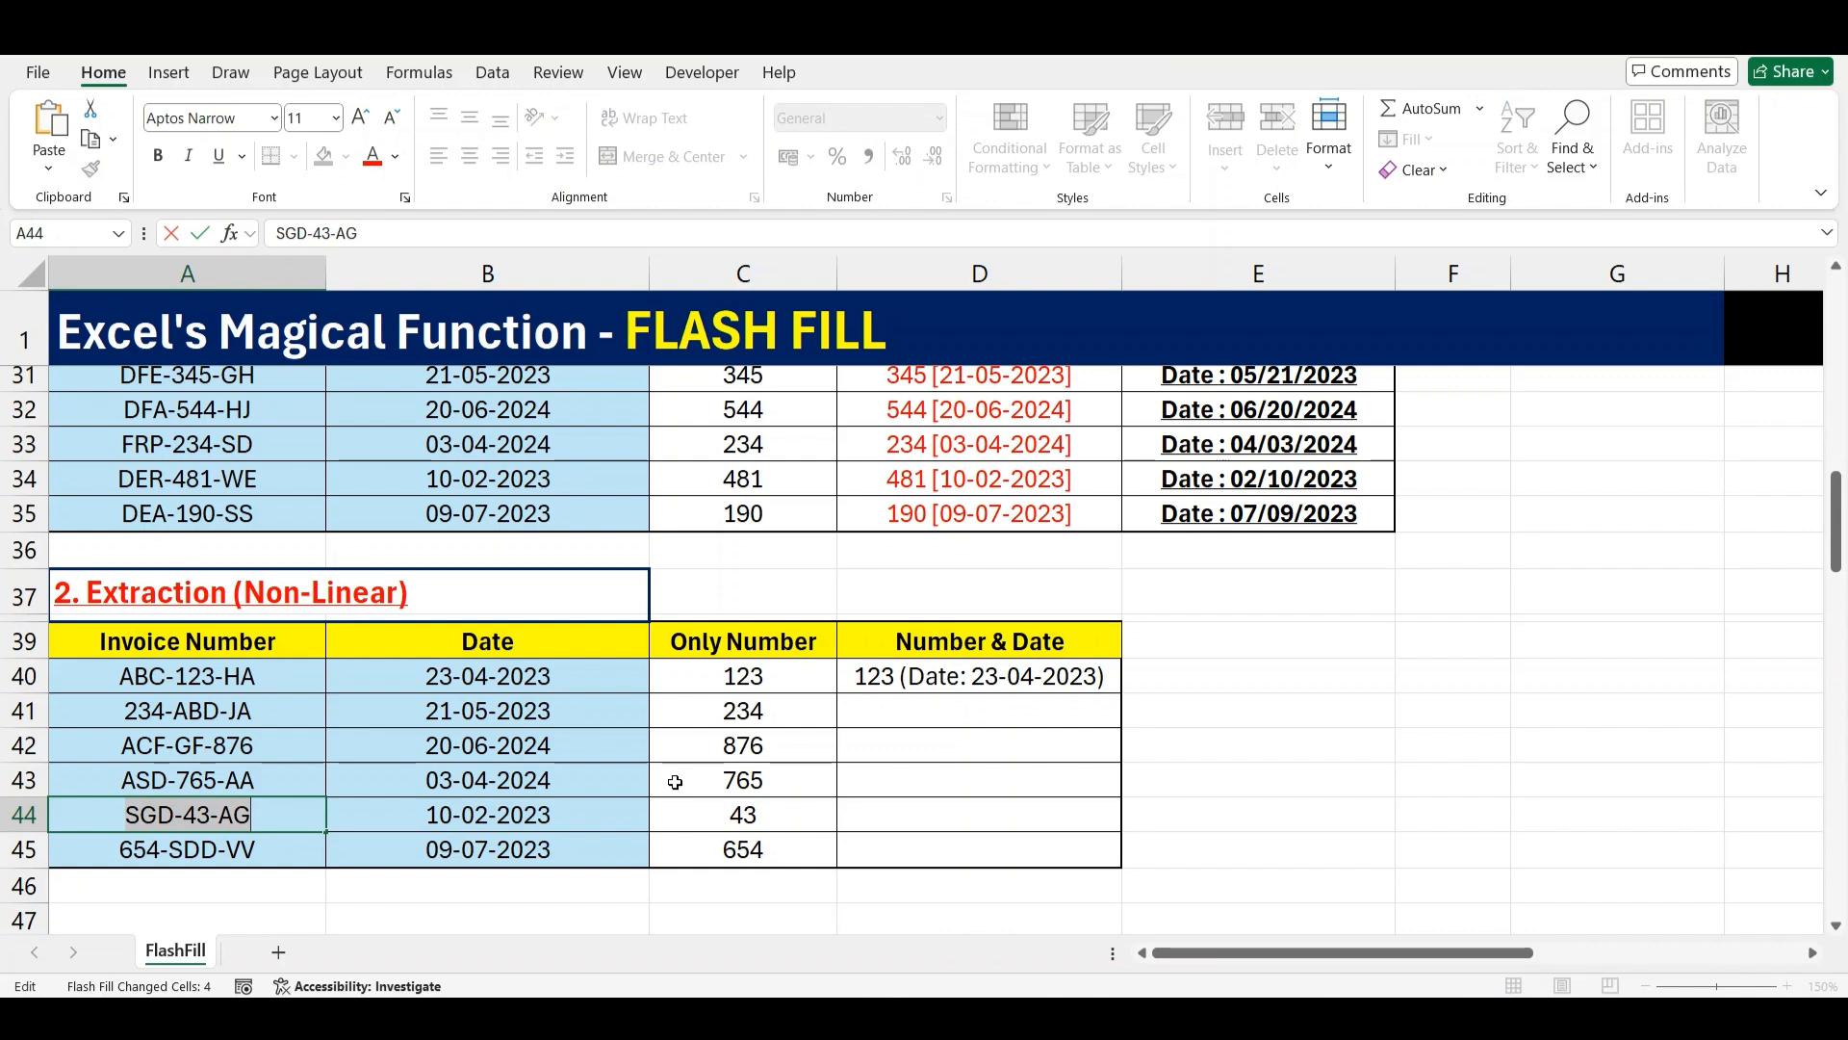
key("Escape")
Examine the leading number and hyphen within the invoice number in A41 without changing the cell
key("Up")
key("Up")
key("Up")
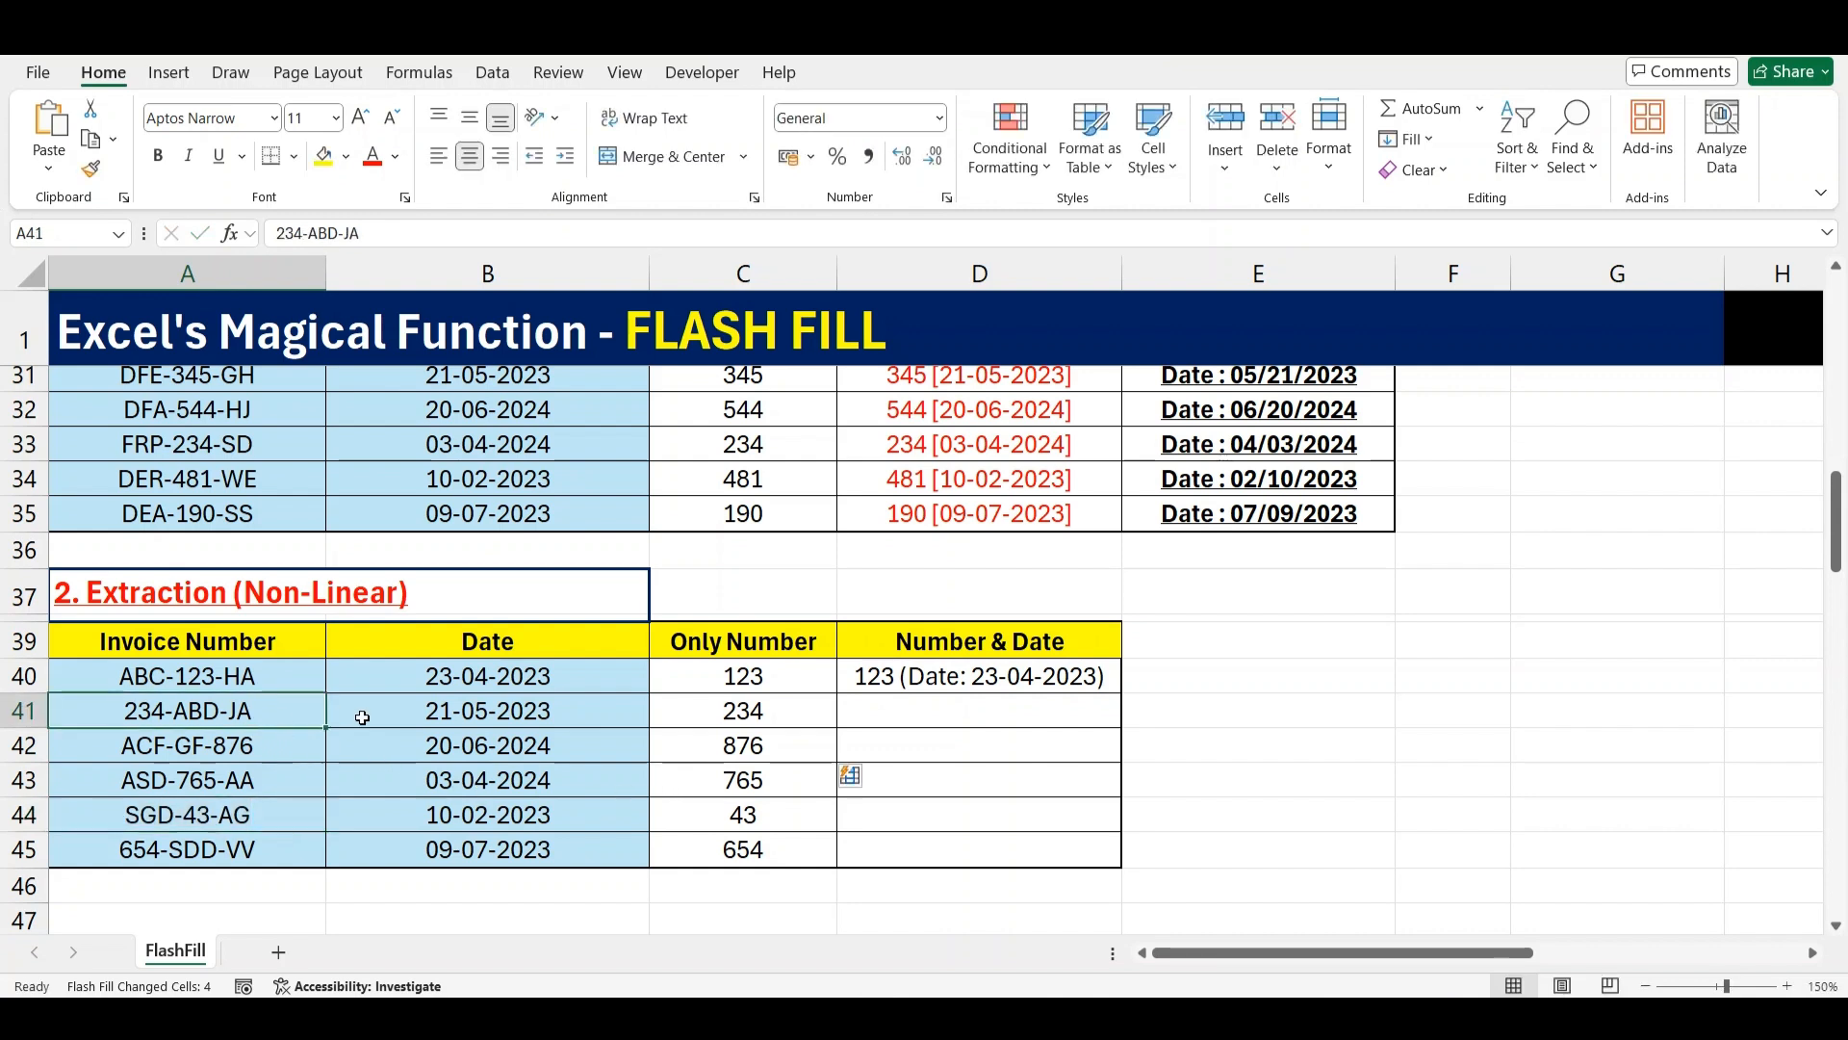
key("F2")
key("Home")
key("shift+Right")
key("shift+Right")
key("shift+Right")
key("shift+Right")
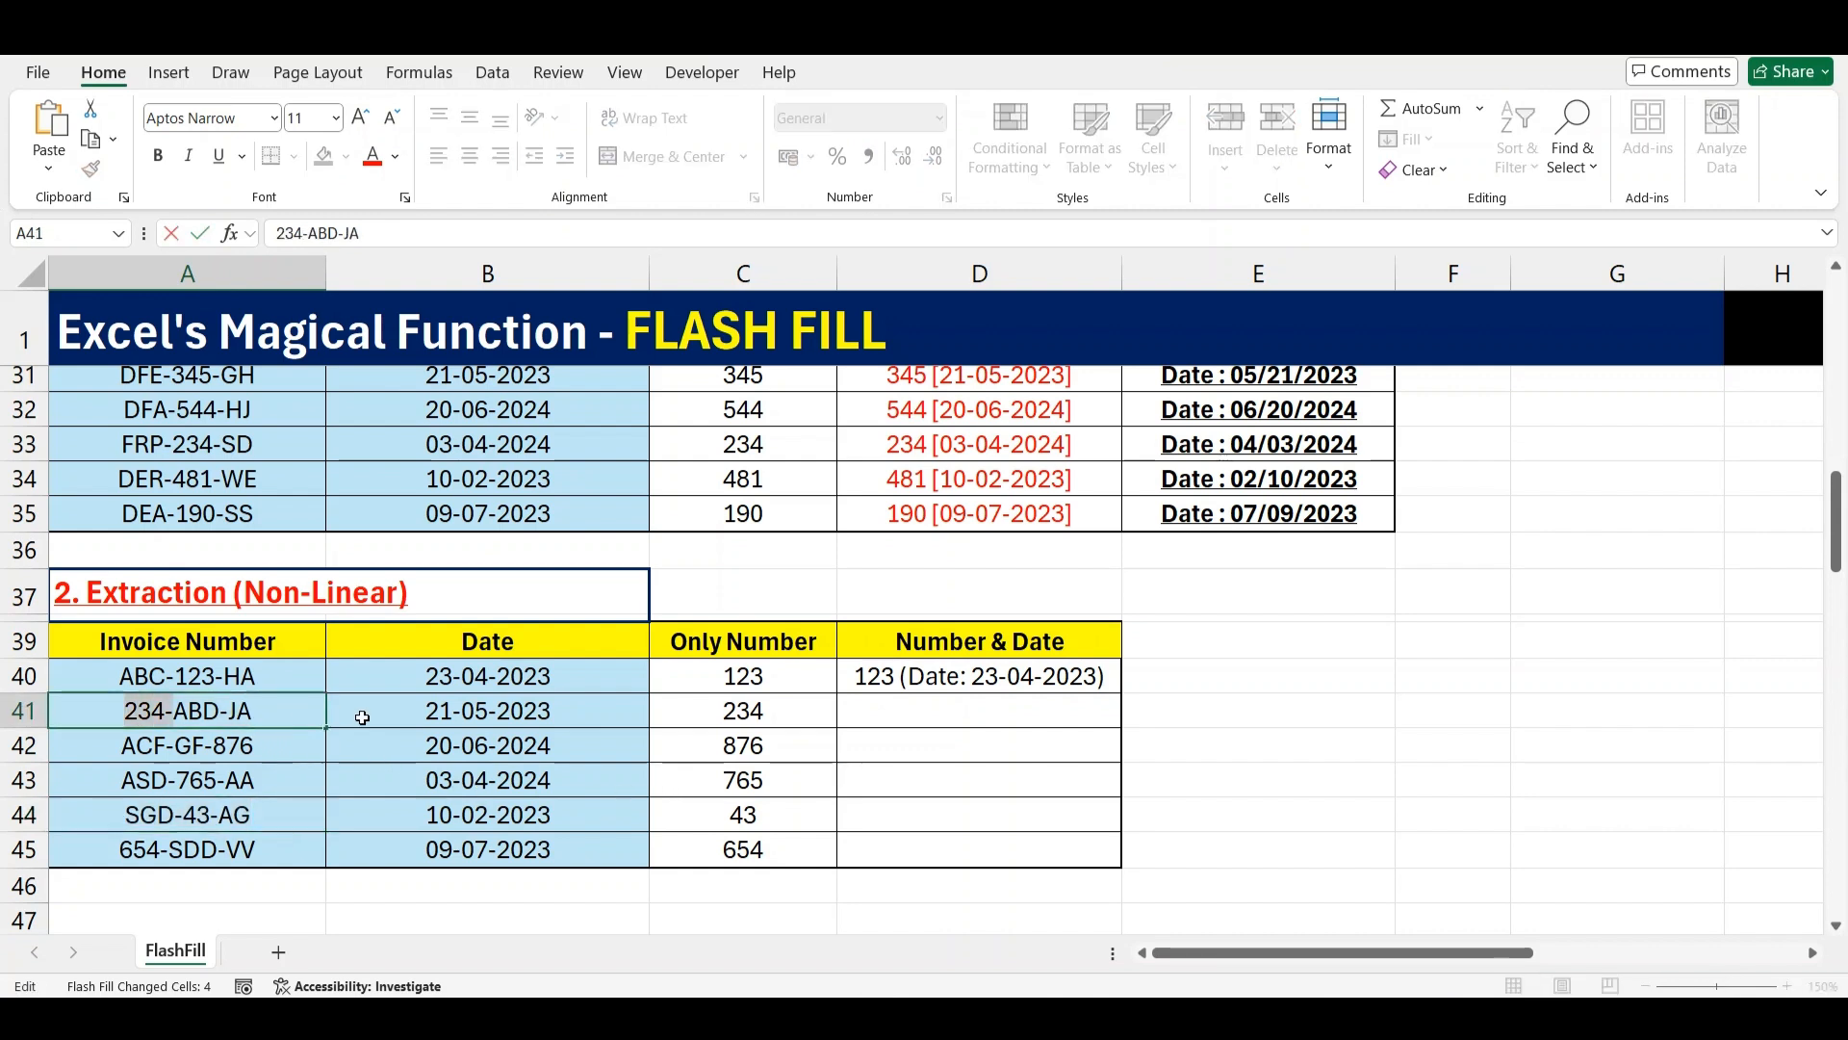
key("Escape")
Examine the trailing hyphen and number within the invoice number in A42 without changing the cell
key("Down")
key("F2")
key("shift+Left")
key("shift+Left")
key("shift+Left")
key("shift+Left")
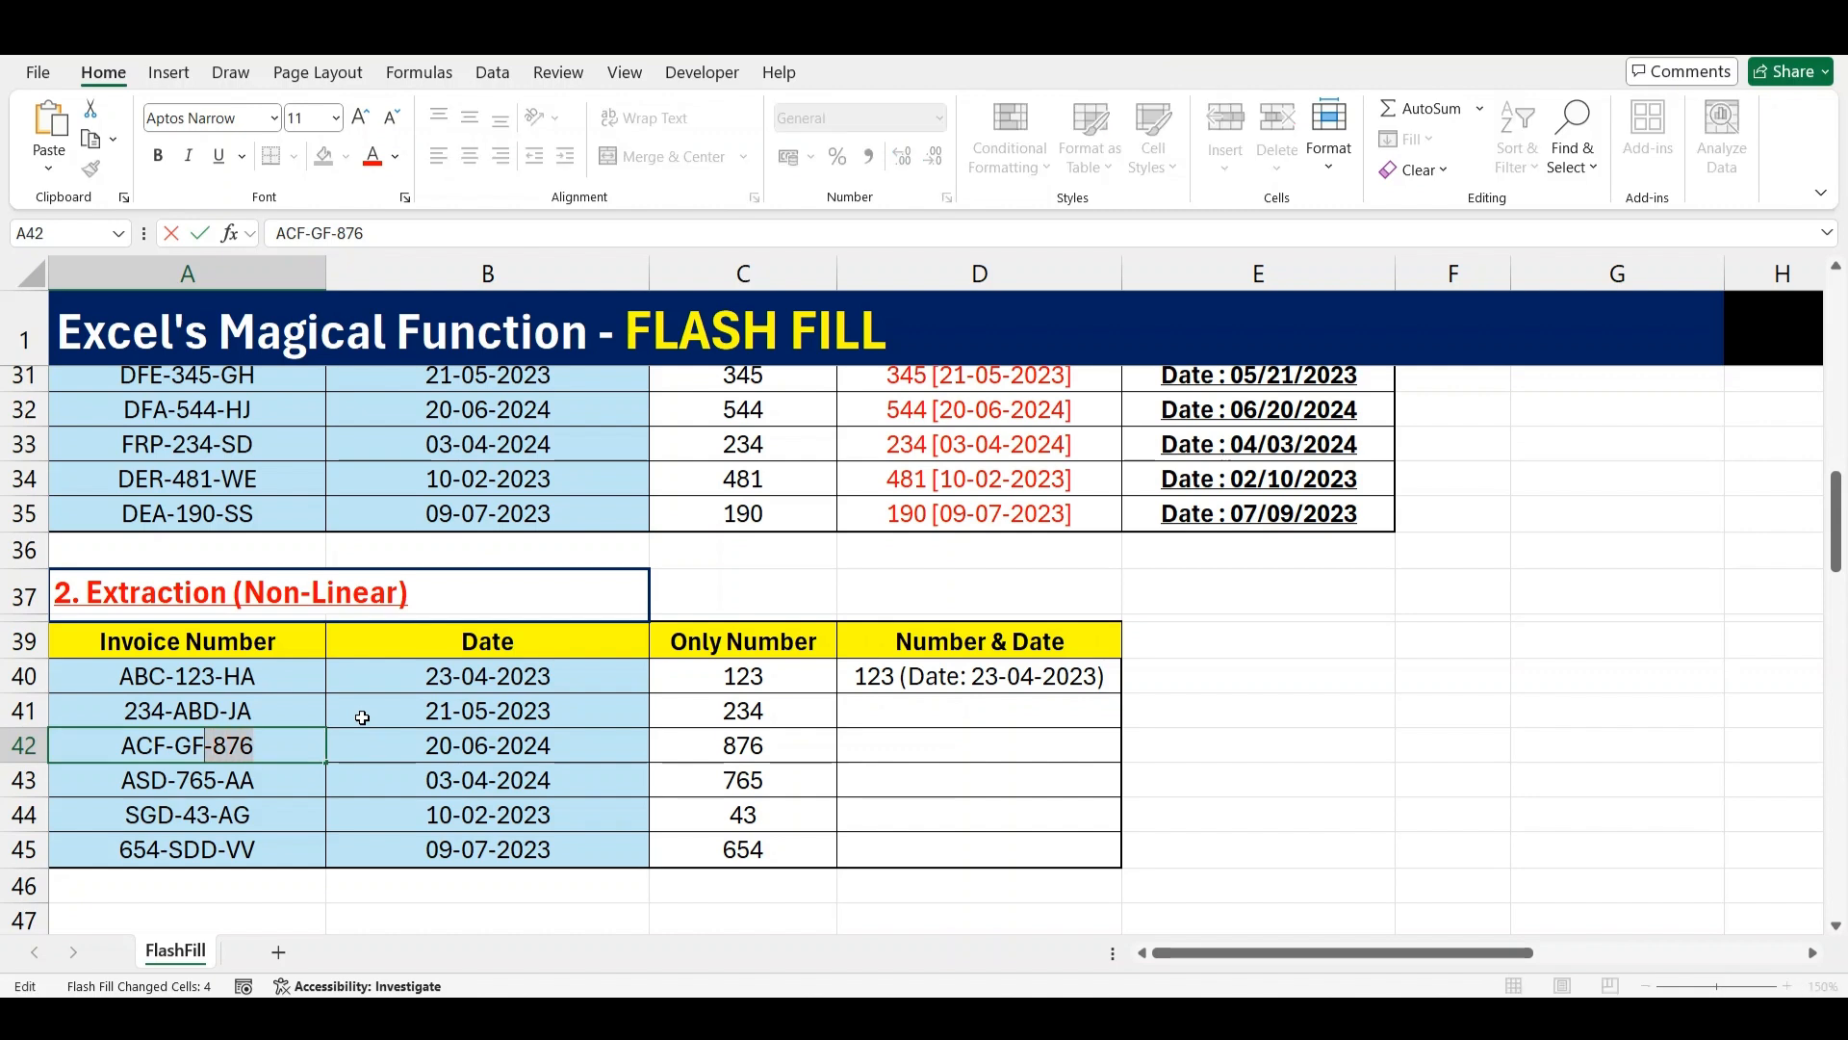
key("Escape")
Compare rows 43 and 44 with their extracted numbers and review the whole filled range C41:C45
key("Down")
key("shift+space")
key("shift+Down")
key("shift+Down")
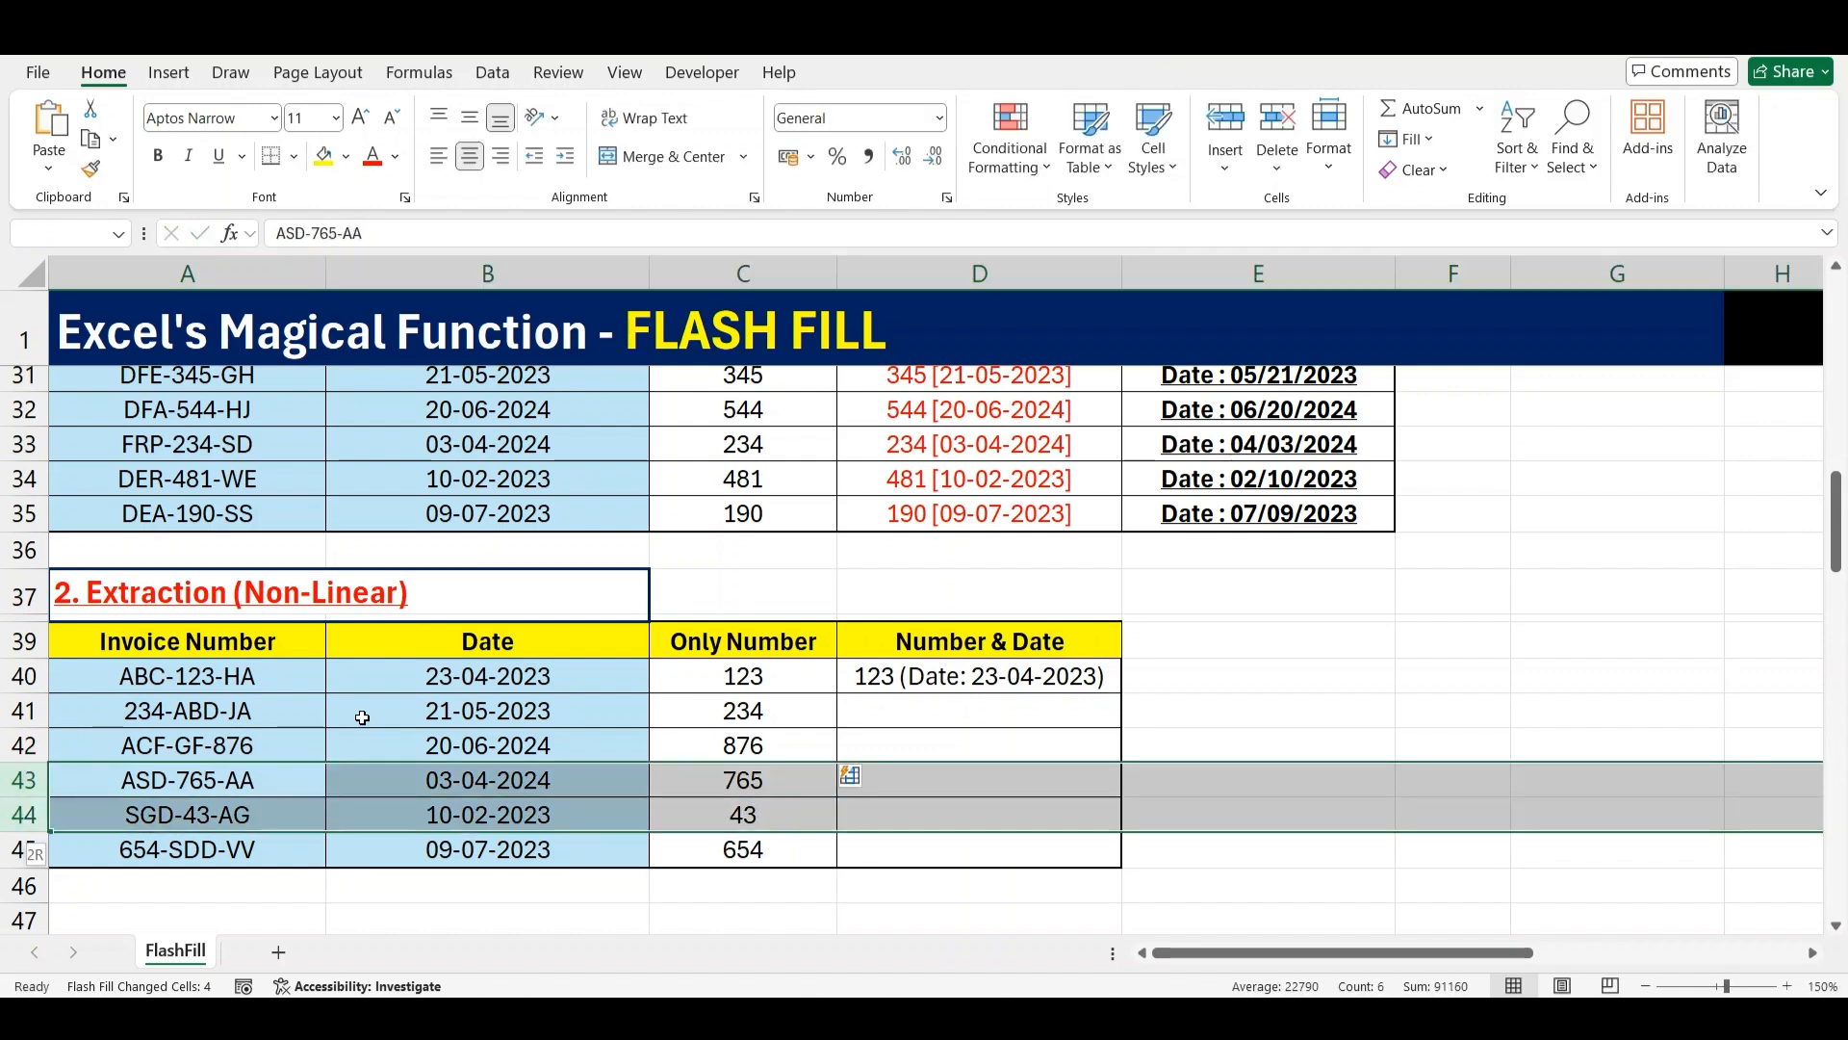
left_click(748, 777)
left_click(756, 712)
key("ctrl+shift+Down")
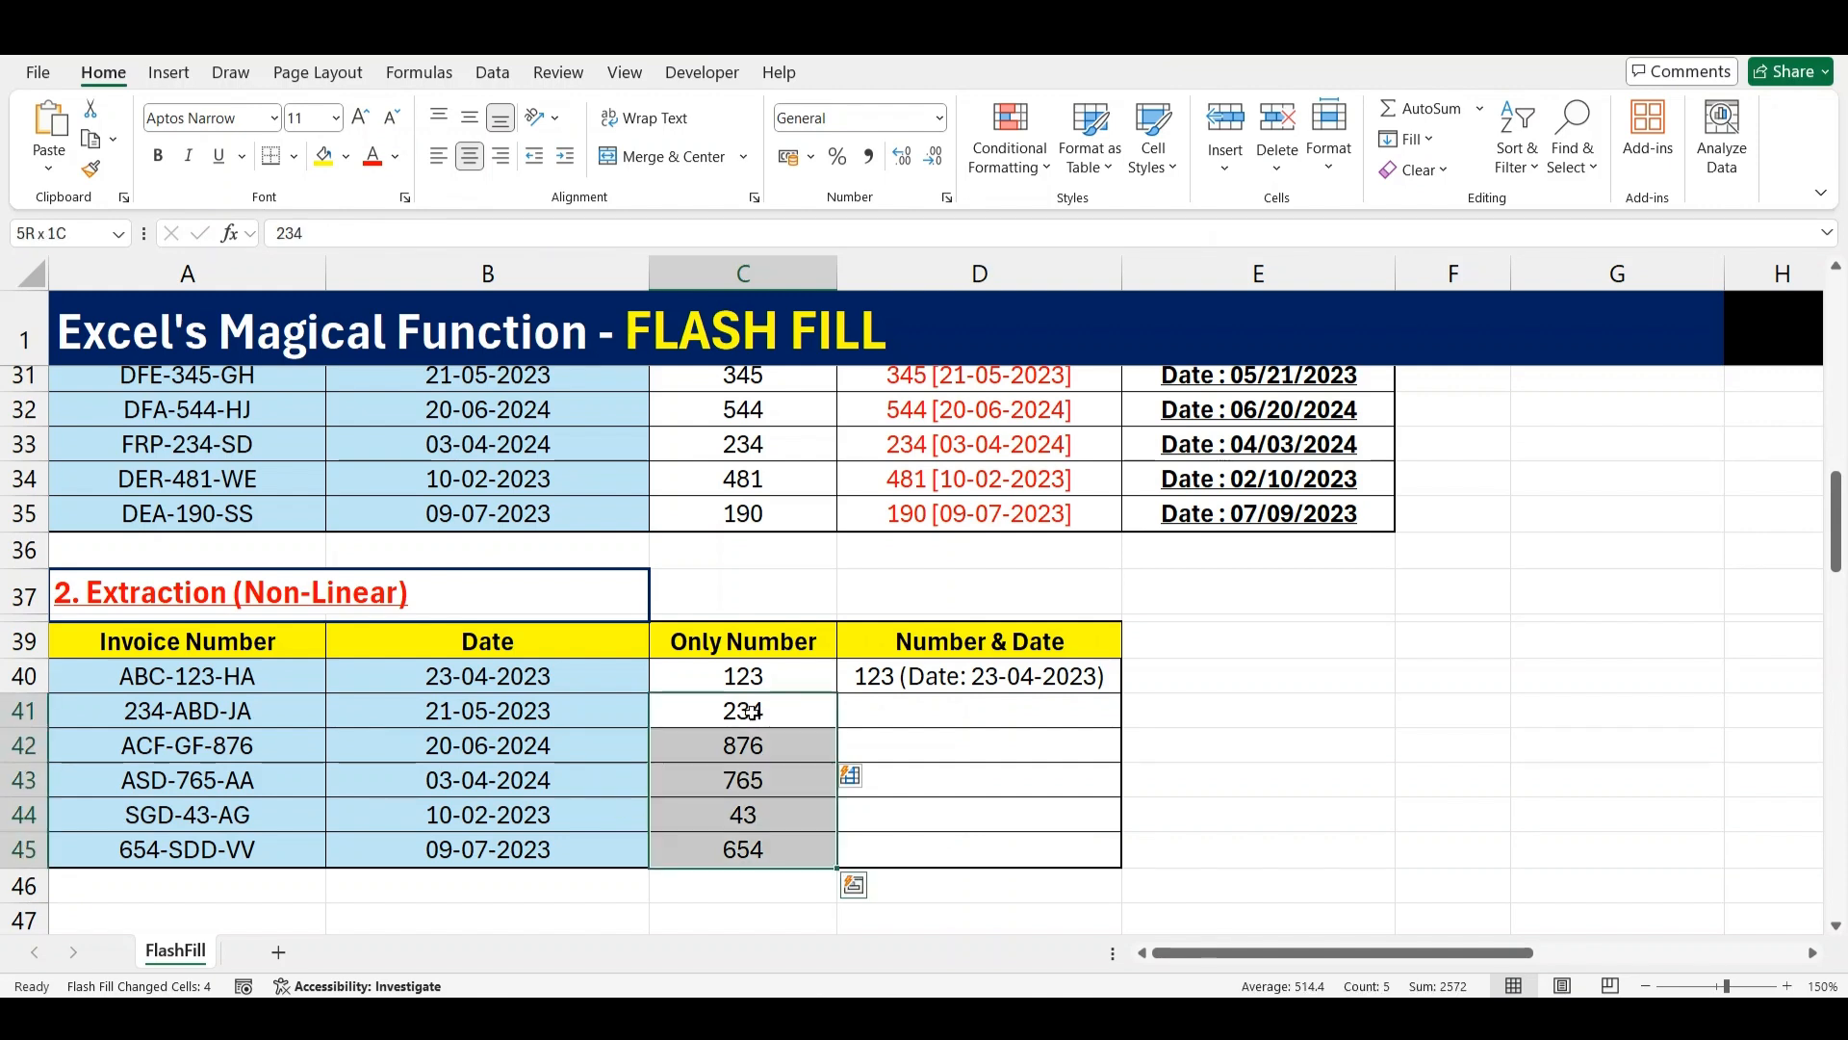
Flash Fill the non-linear table's Number & Date column from D41, following the example 123 (Date: 23-04-2023) in D40
left_click(895, 714)
key("Up")
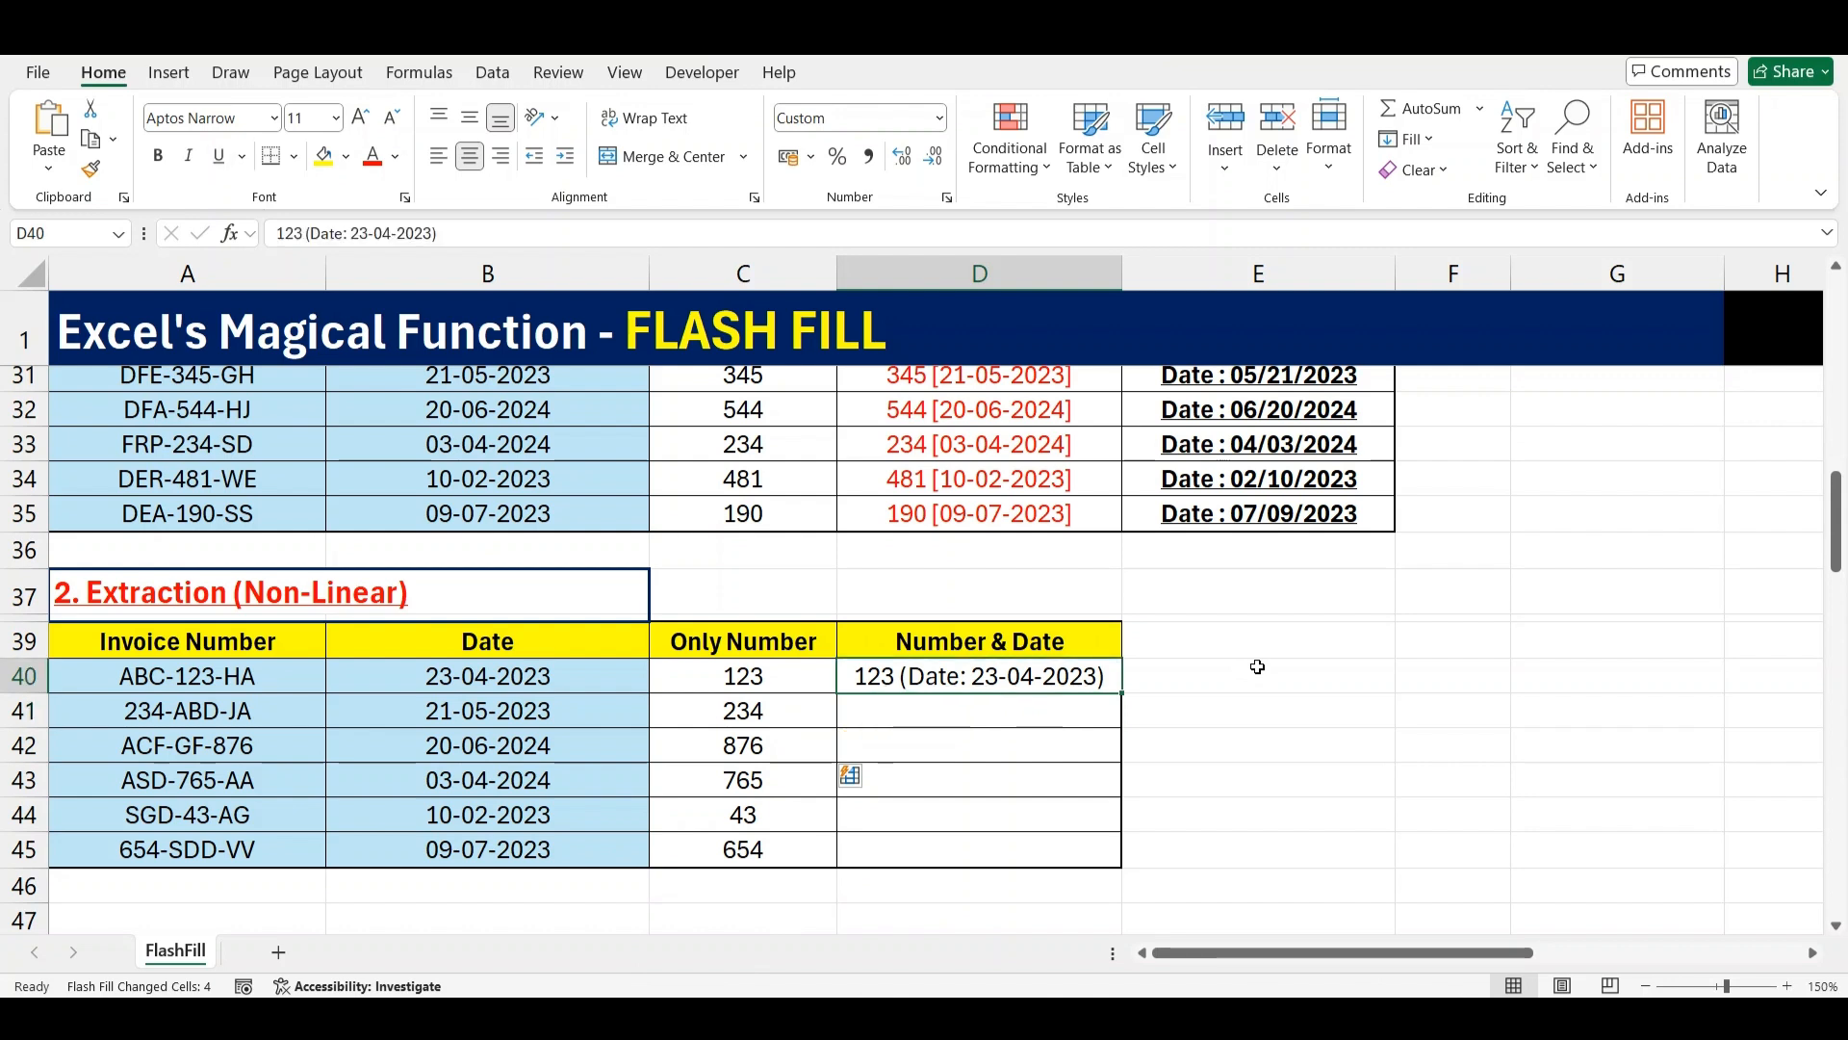
key("Down")
key("ctrl+e")
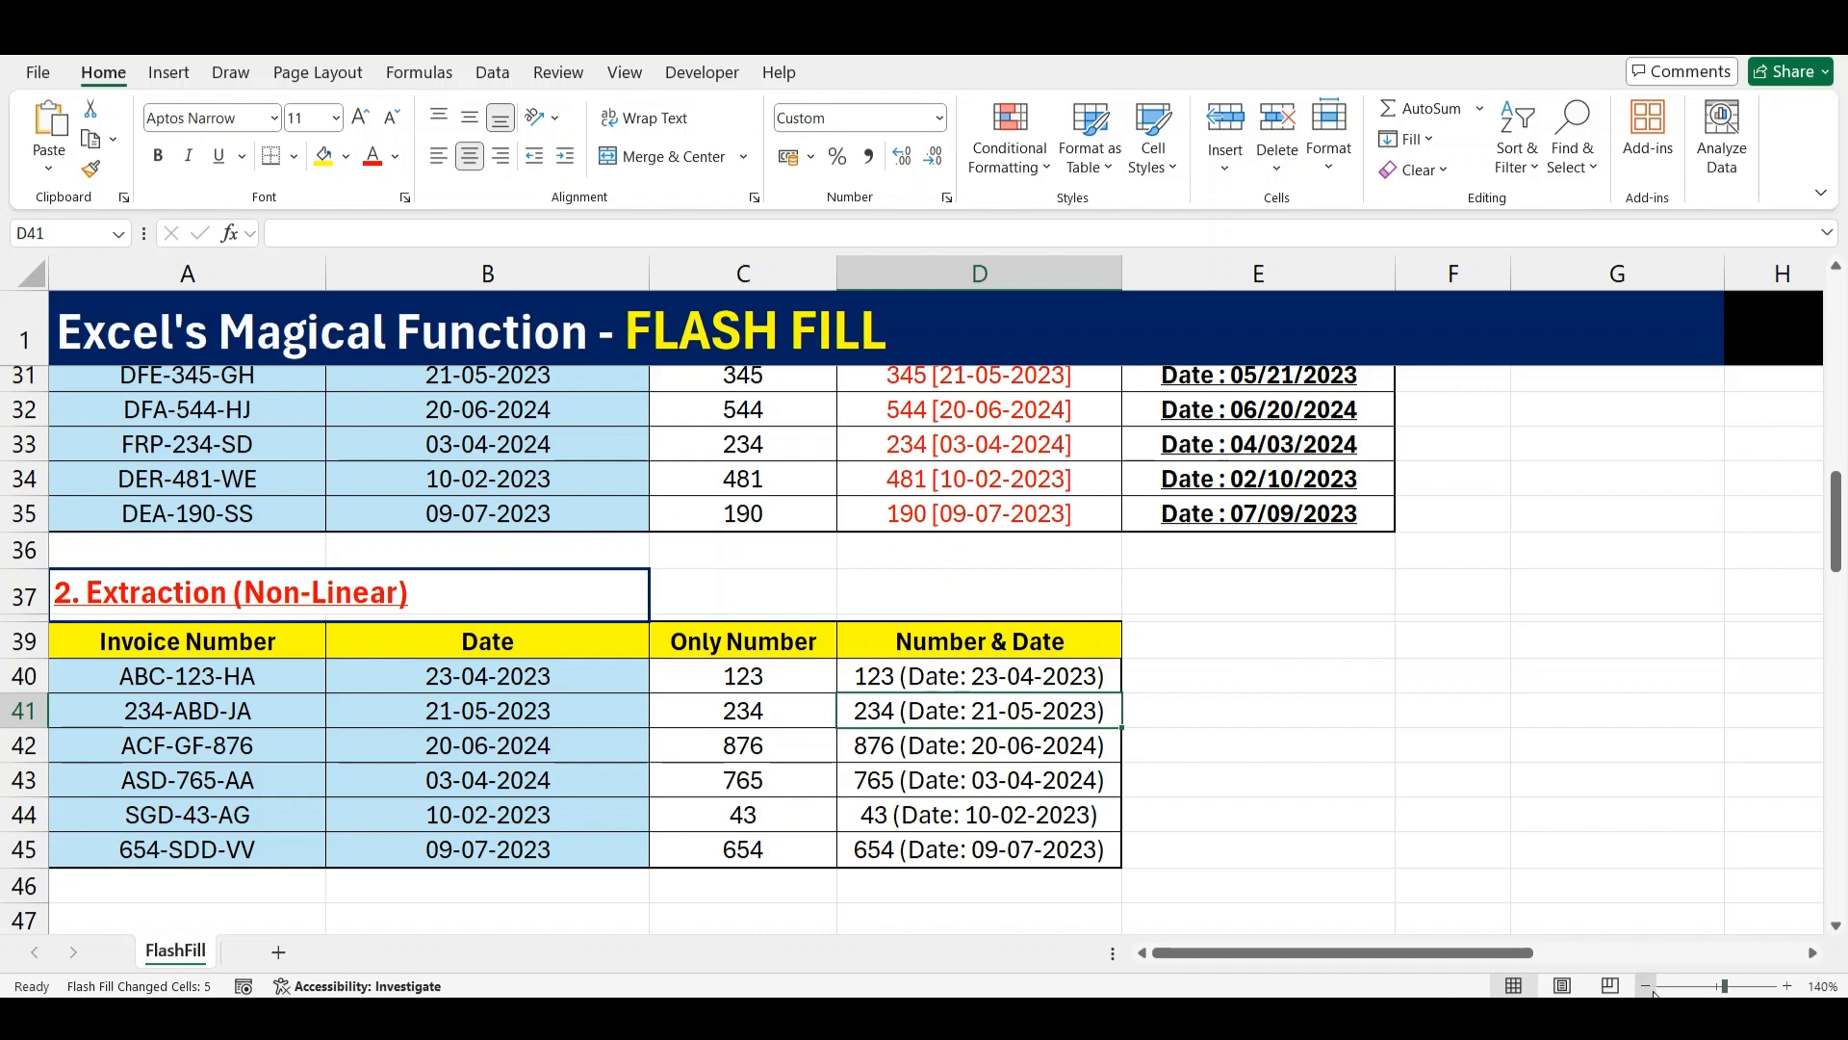
Review the completed tables from Extraction (Non-Linear) back up to Text Separation & Text Merging, finishing on cell A4
left_click(1646, 986)
left_click(1646, 986)
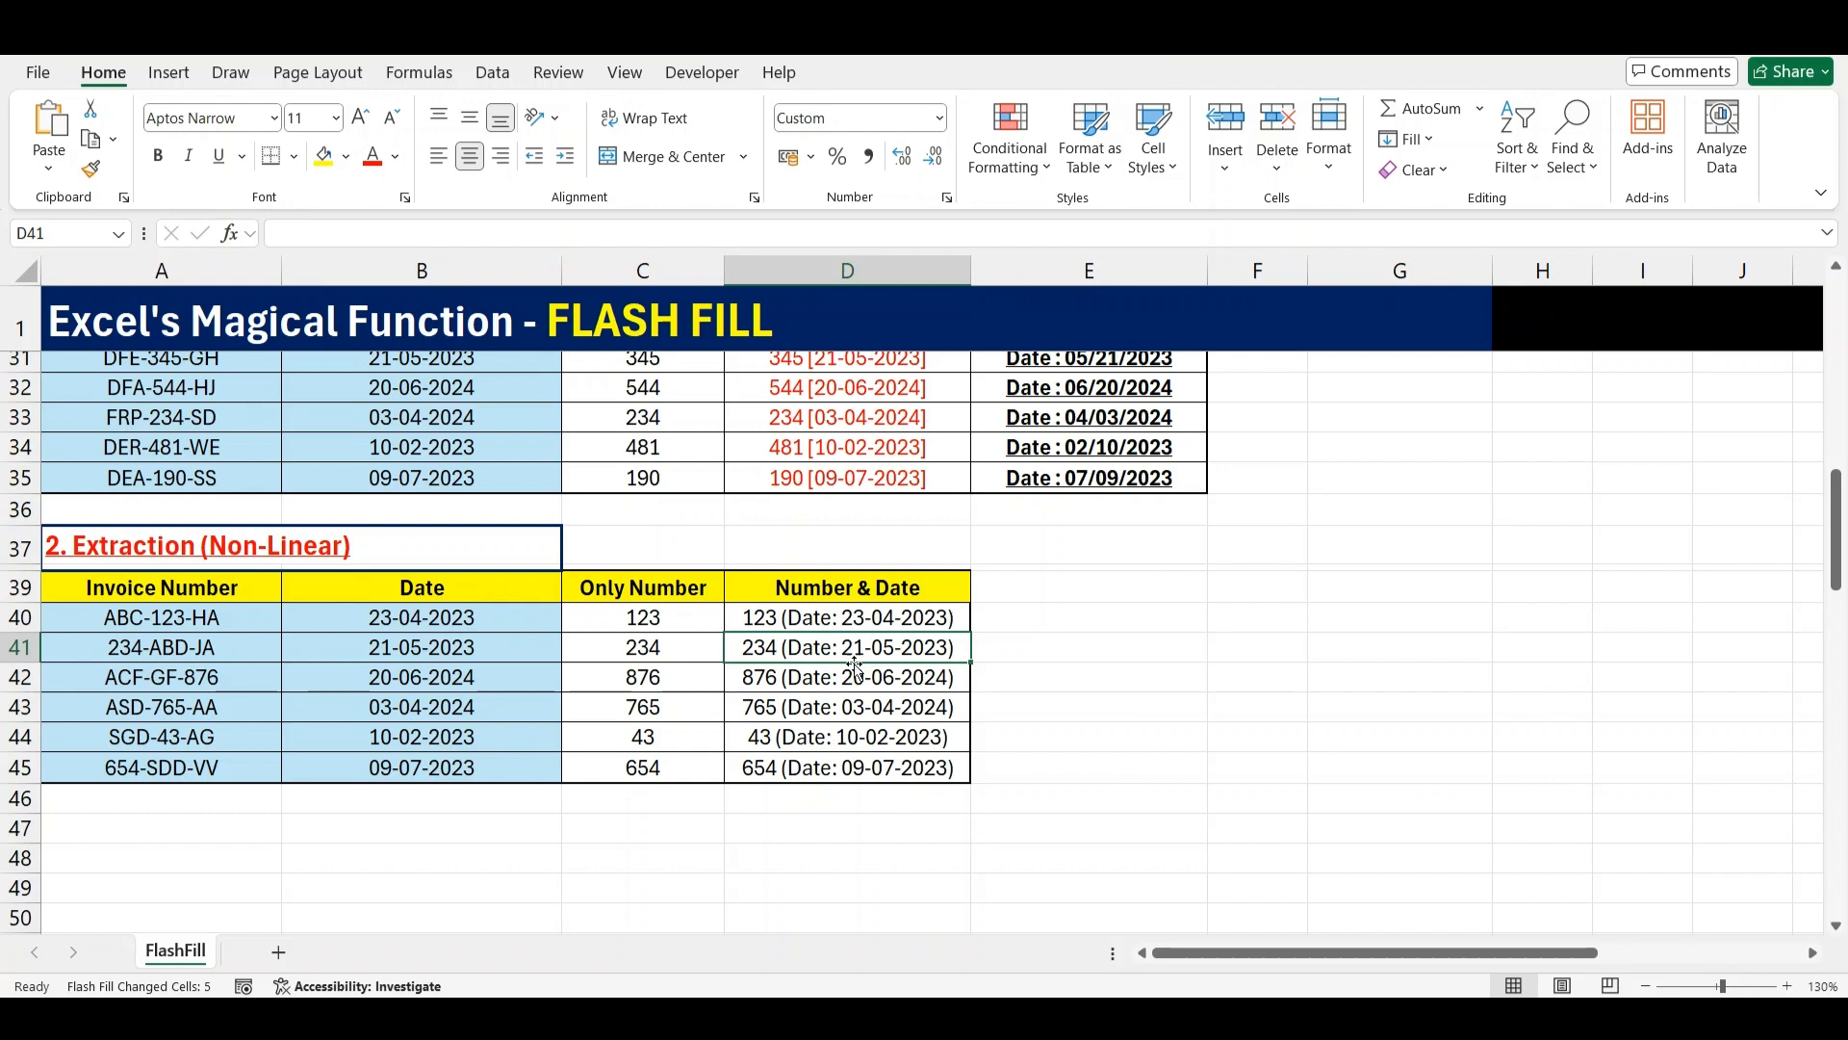
scroll(837, 652, "up", 1)
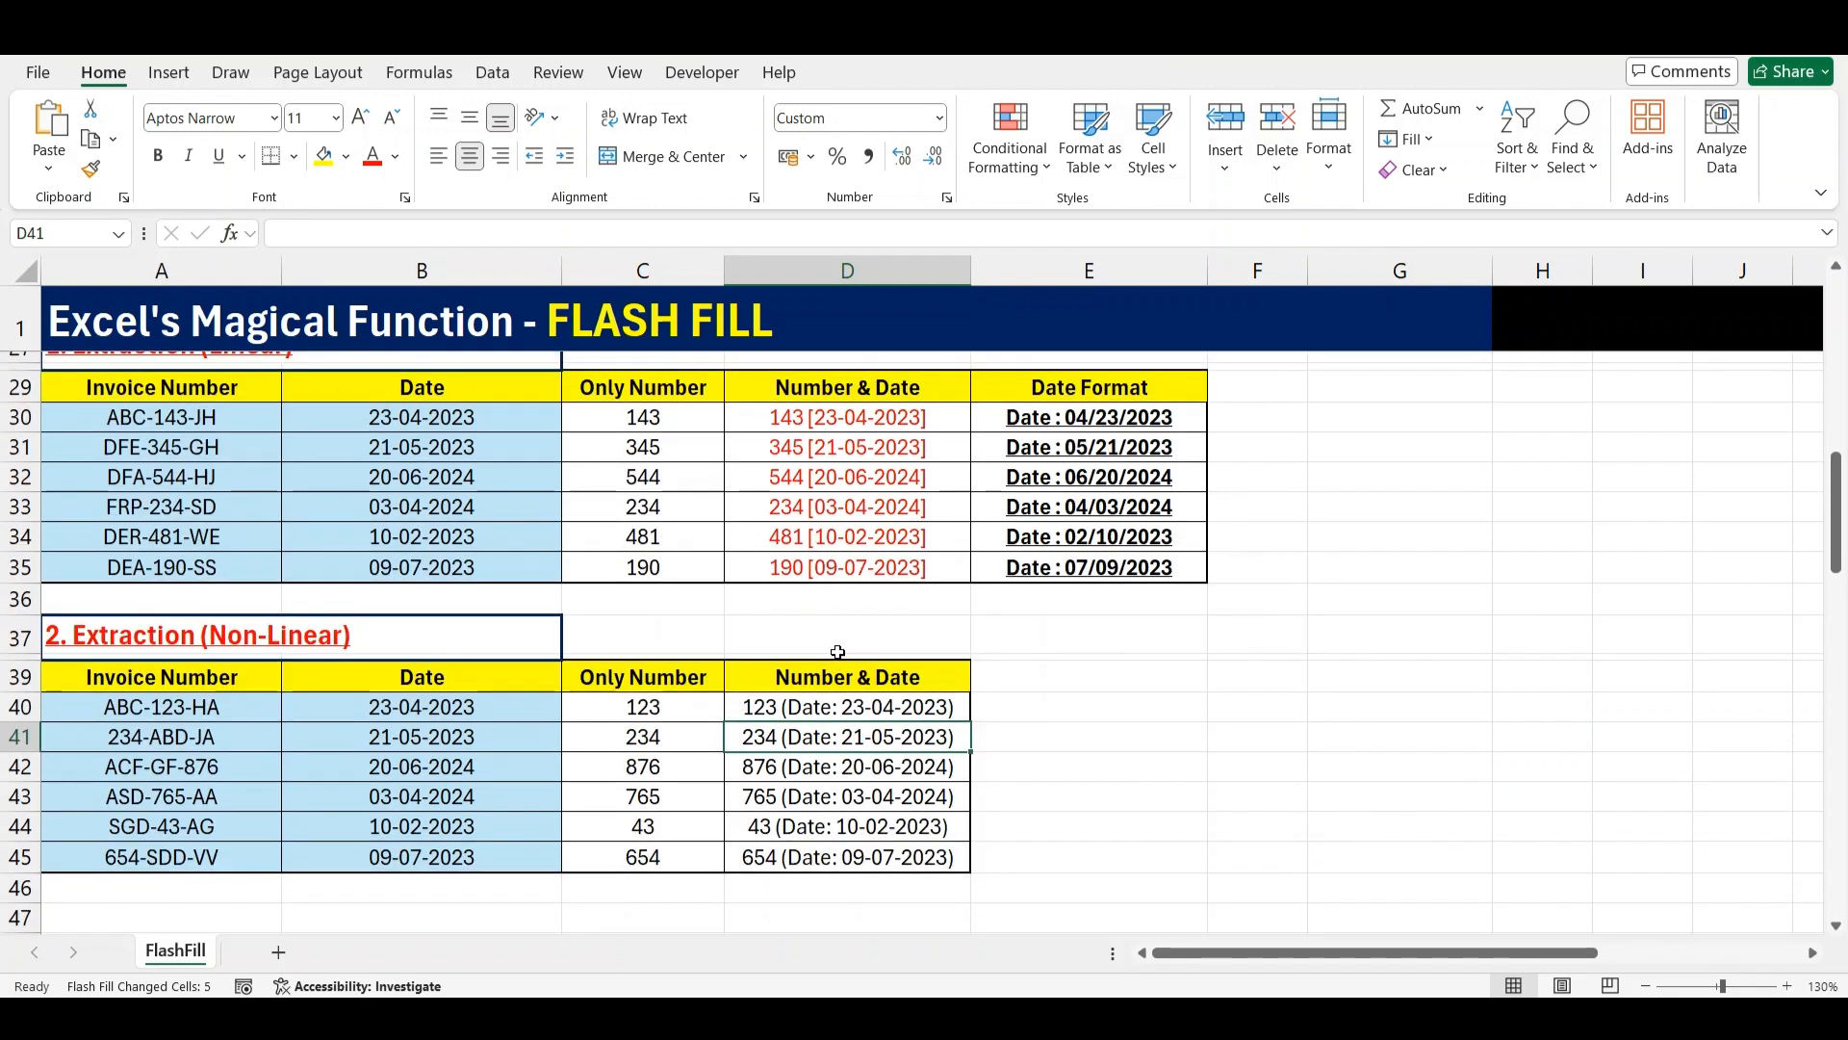
scroll(840, 648, "up", 8)
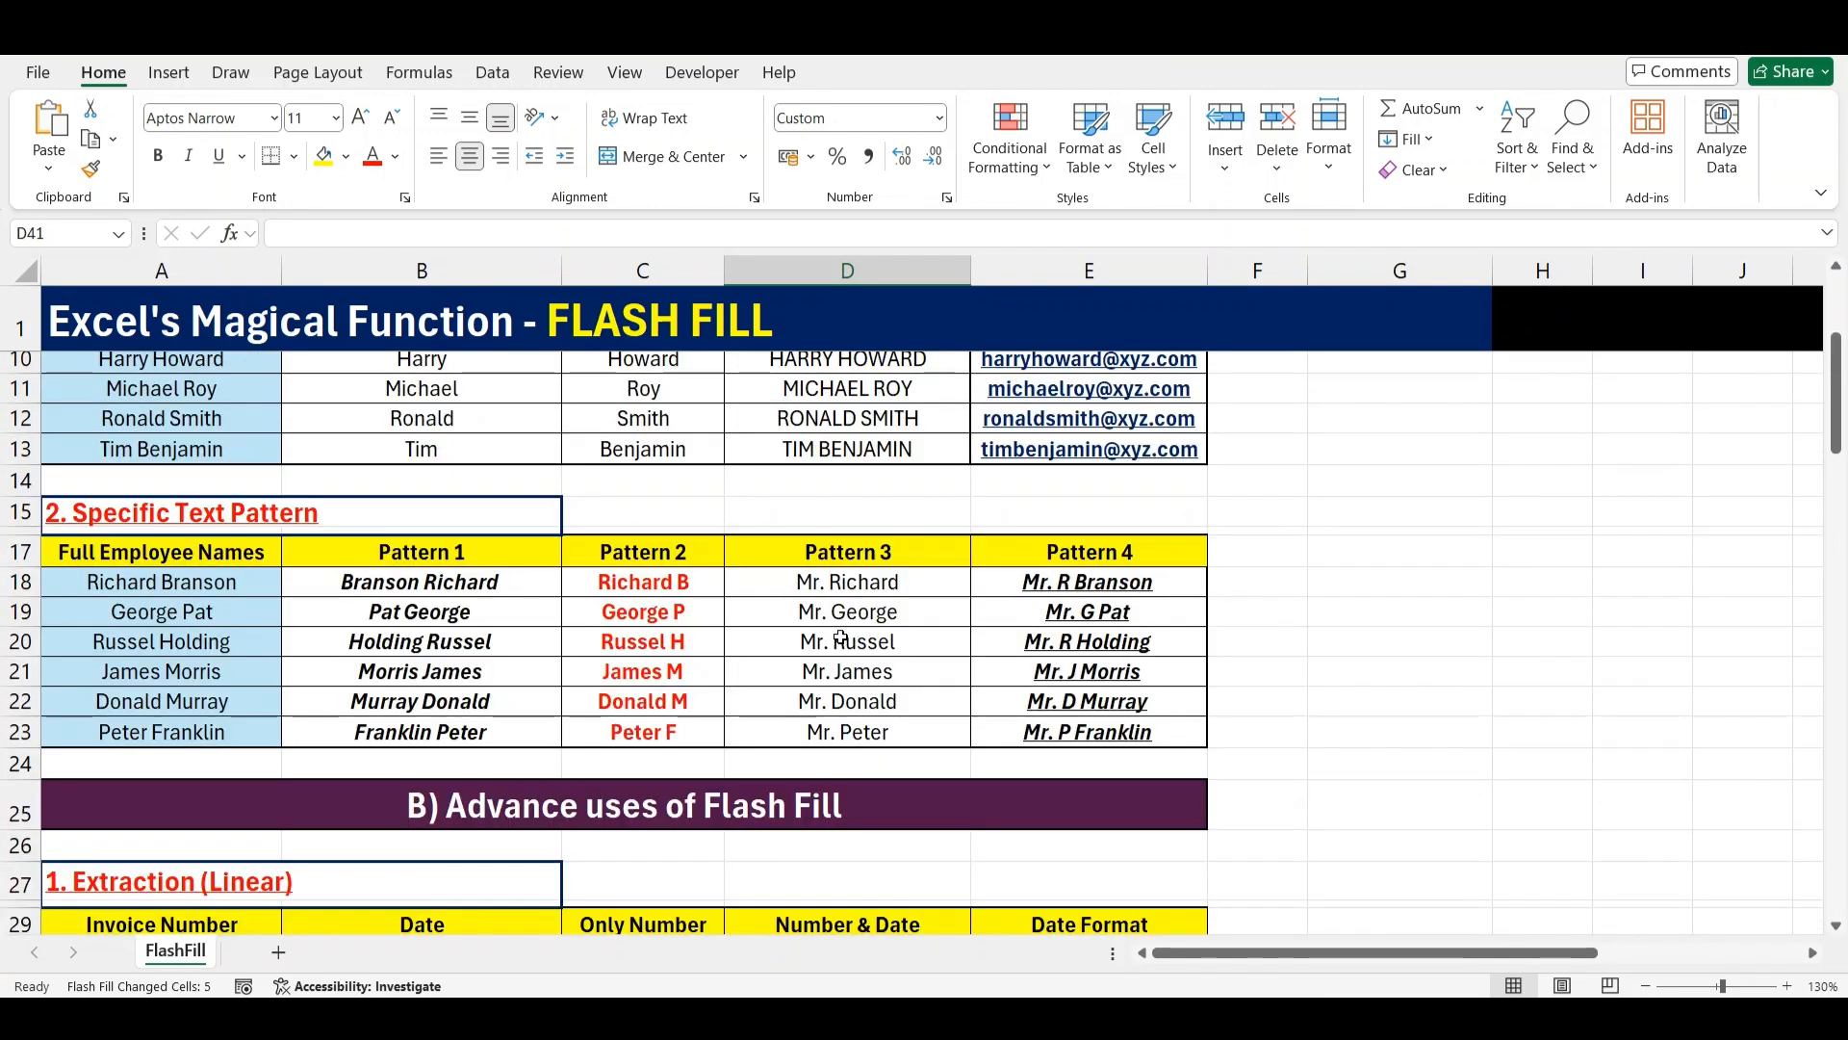
scroll(840, 634, "up", 1)
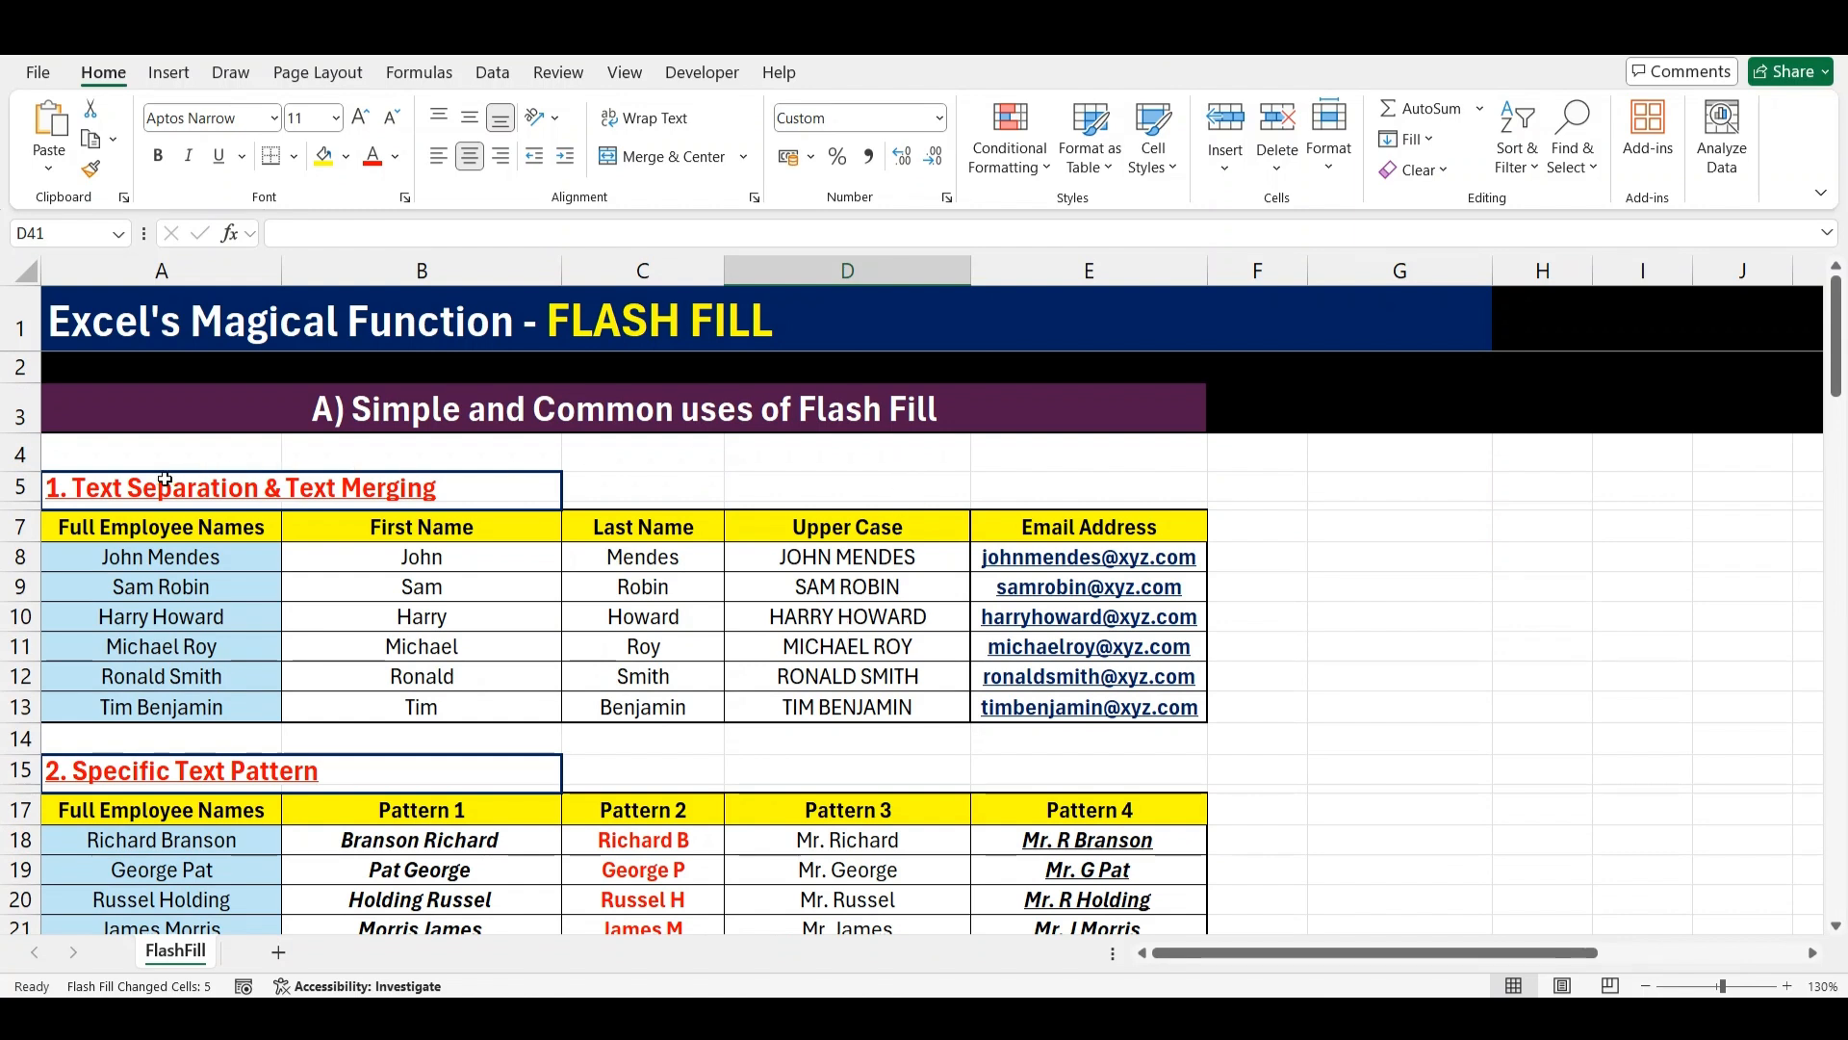
left_click(96, 456)
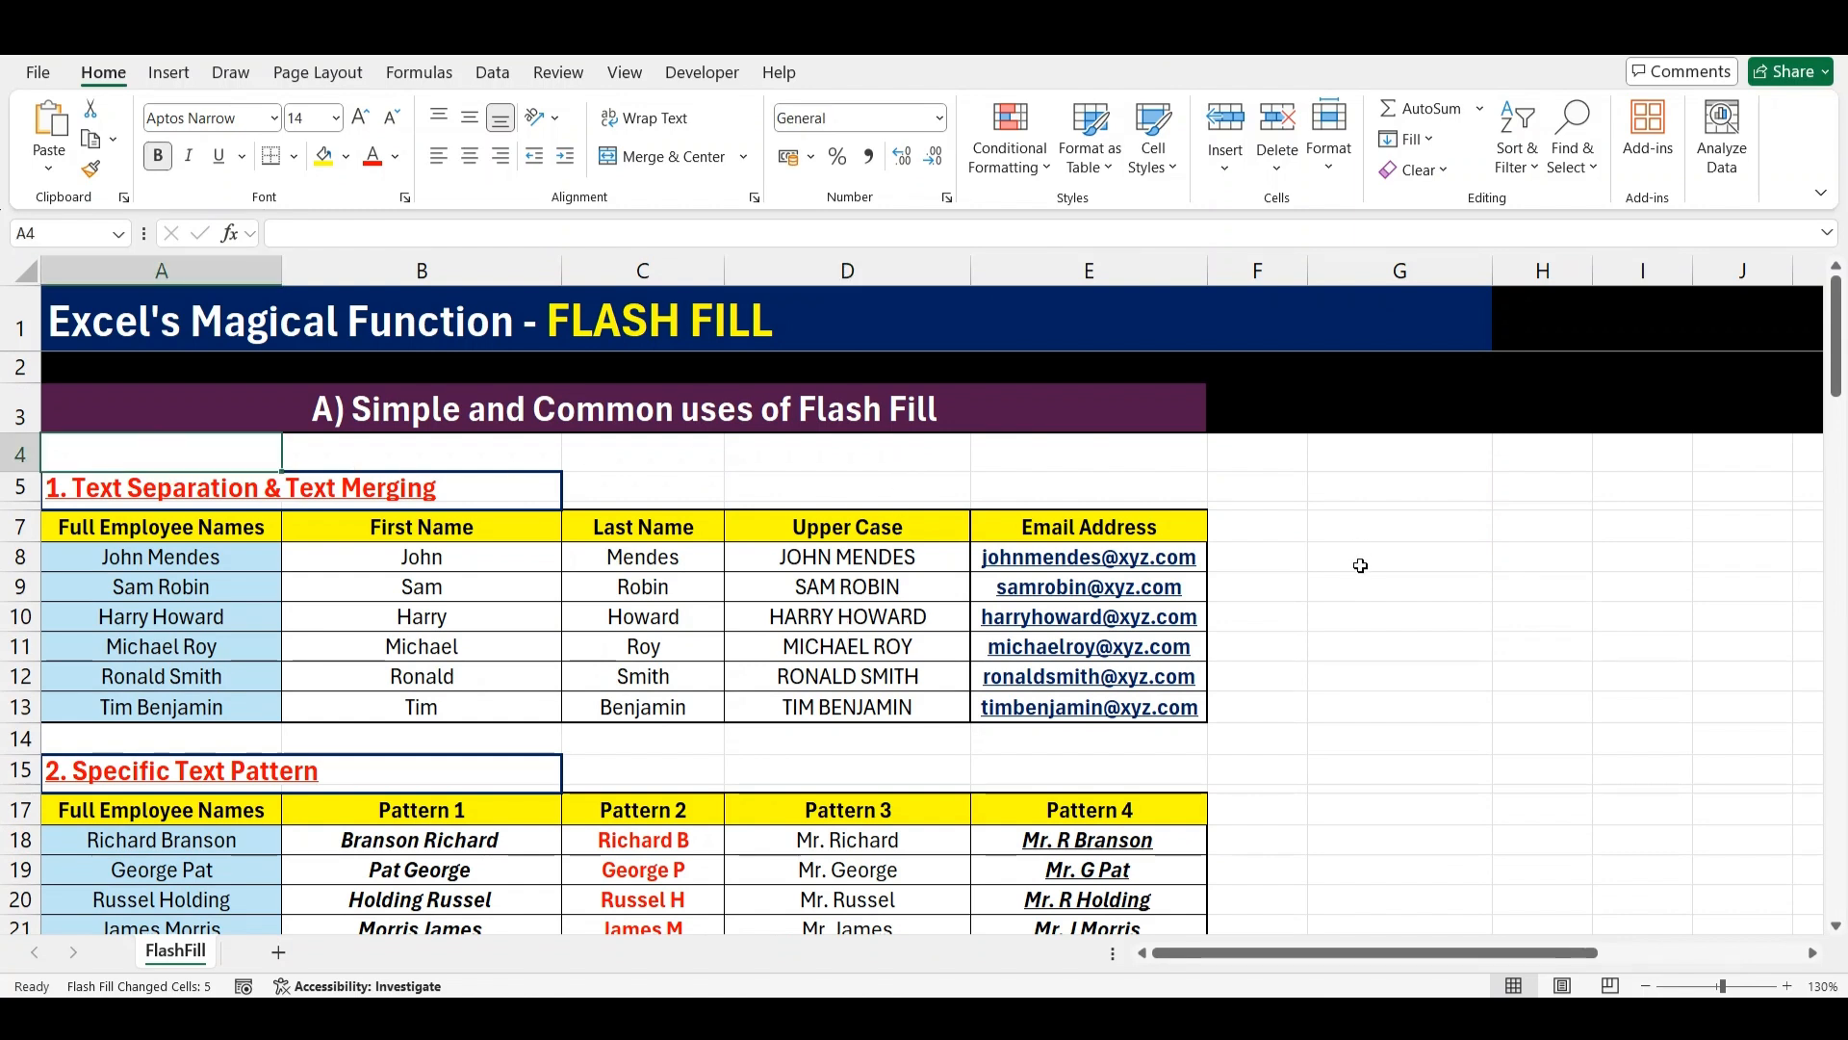